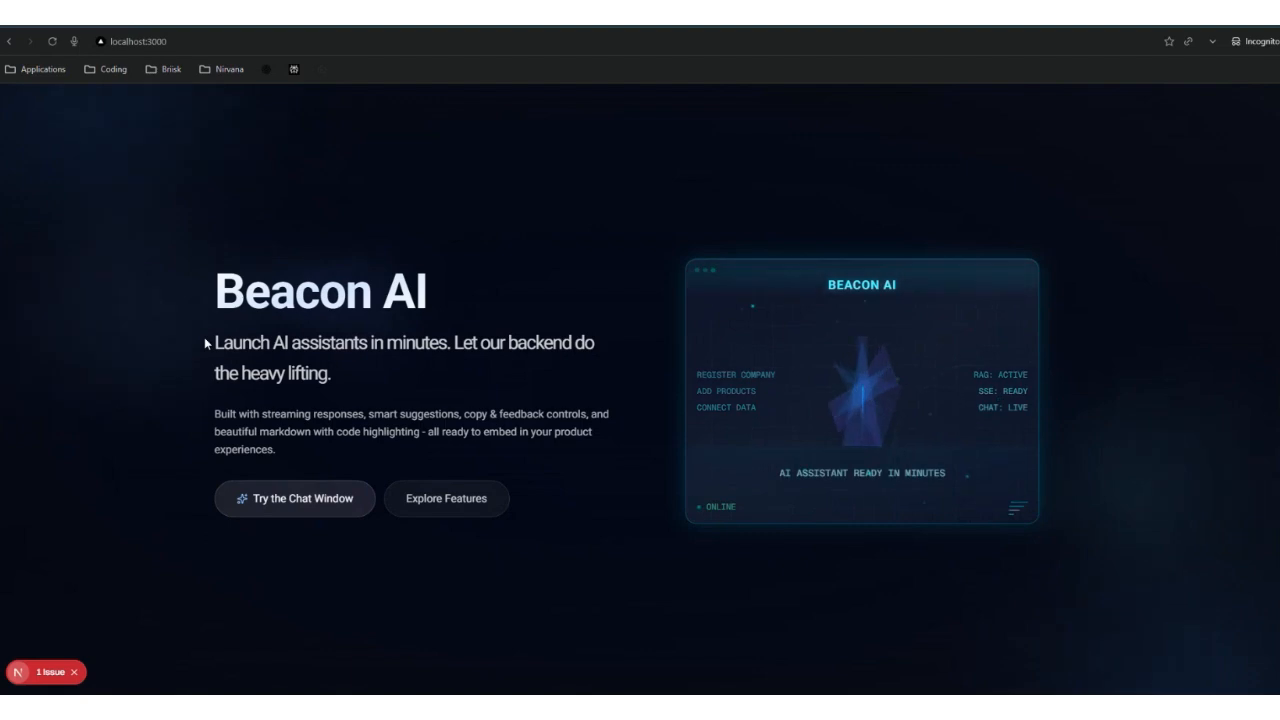
# Step: Skim the landing page's features and setup steps, then go to the chat window
pyautogui.scroll(-3, 206, 423)
pyautogui.scroll(-5, 206, 423)
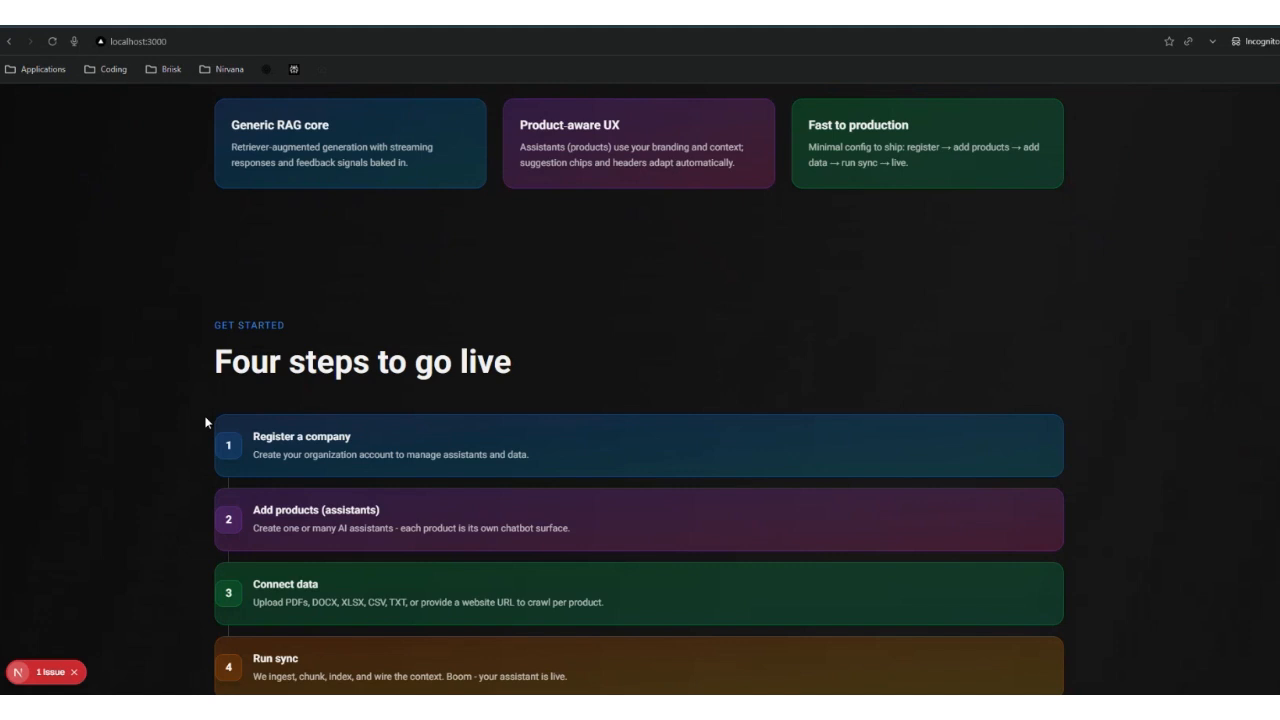
pyautogui.scroll(8, 206, 423)
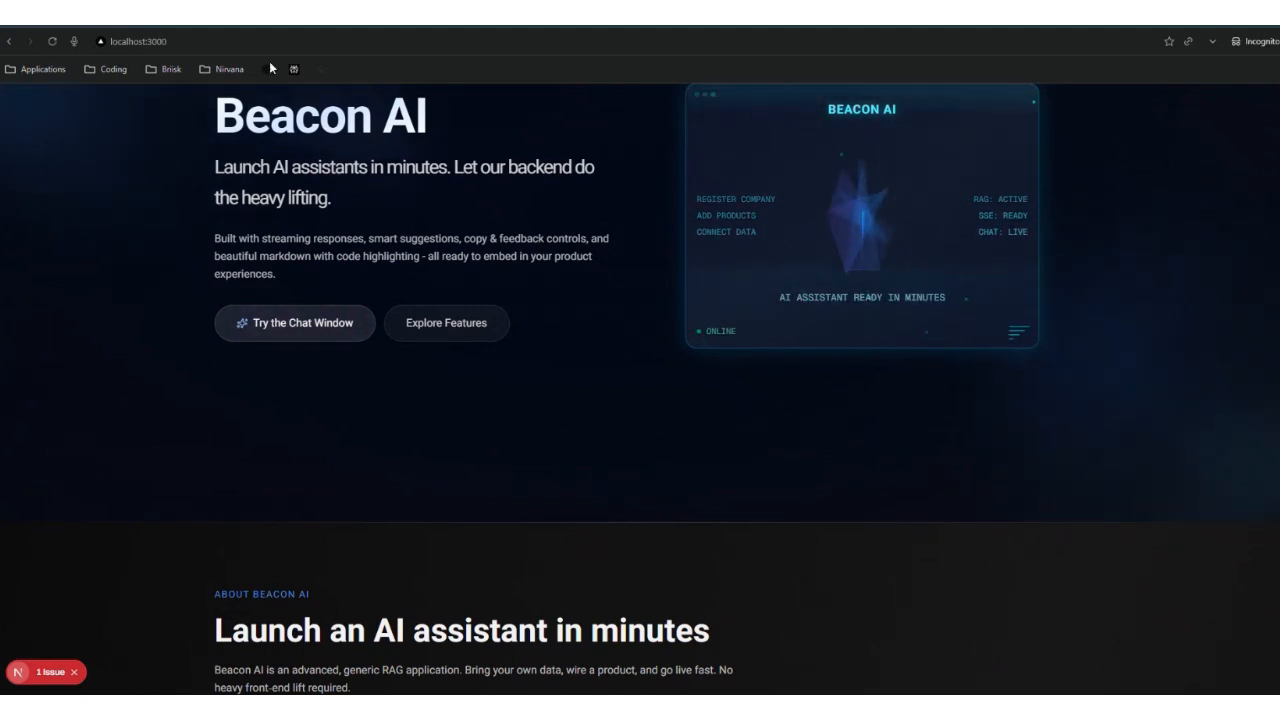
pyautogui.click(266, 331)
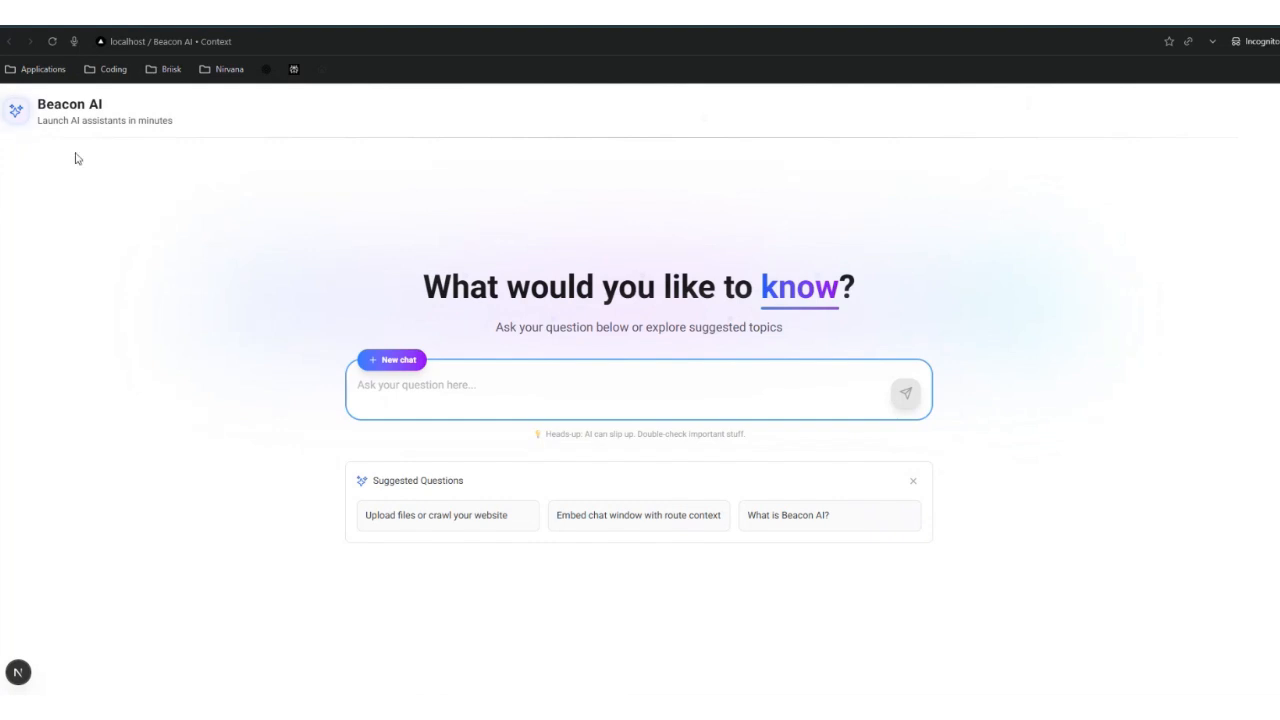
# Step: Highlight the Beacon AI title and subtitle on the chat page
pyautogui.moveTo(39, 104); pyautogui.dragTo(116, 104)
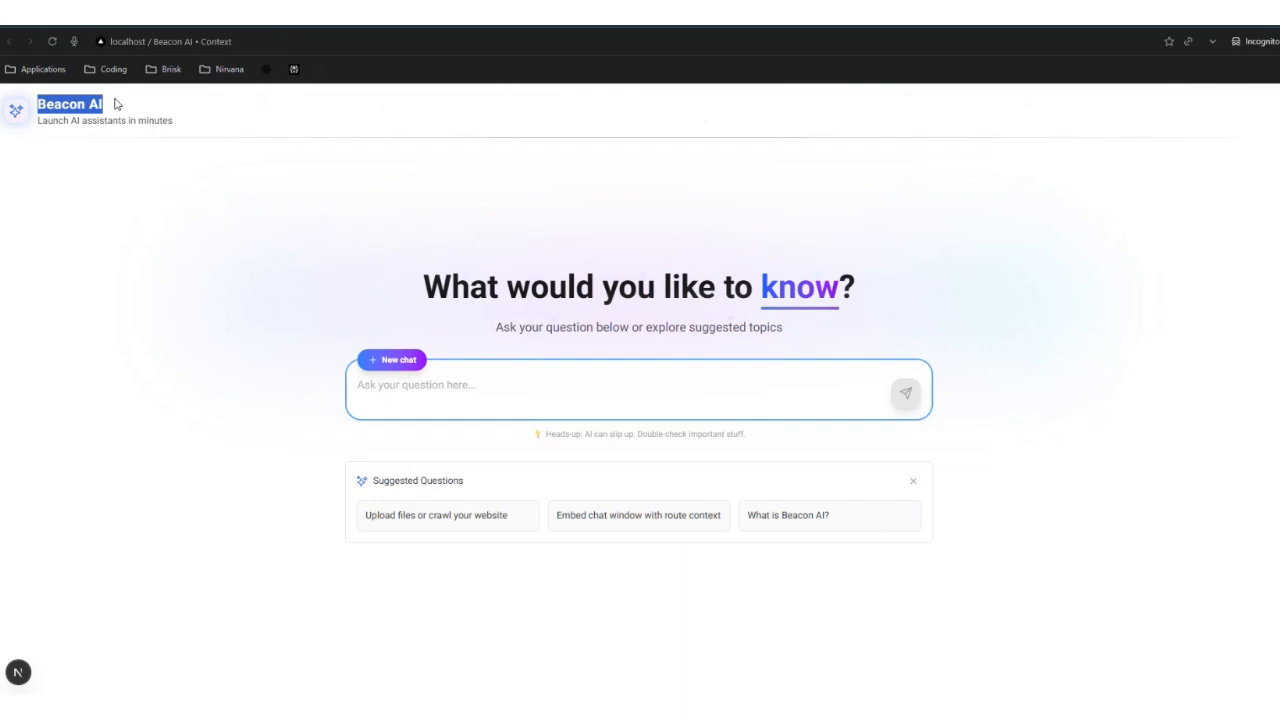
pyautogui.moveTo(42, 120); pyautogui.dragTo(193, 122)
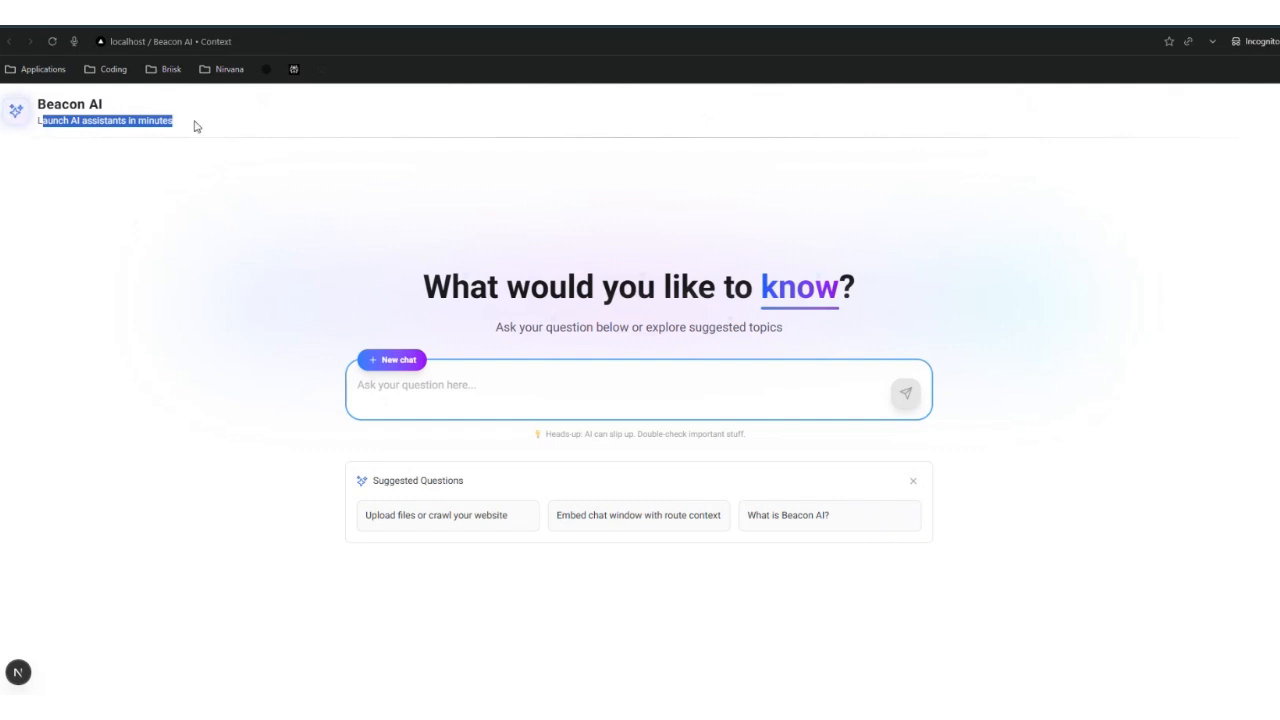
pyautogui.click(196, 126)
pyautogui.tripleClick(196, 126)
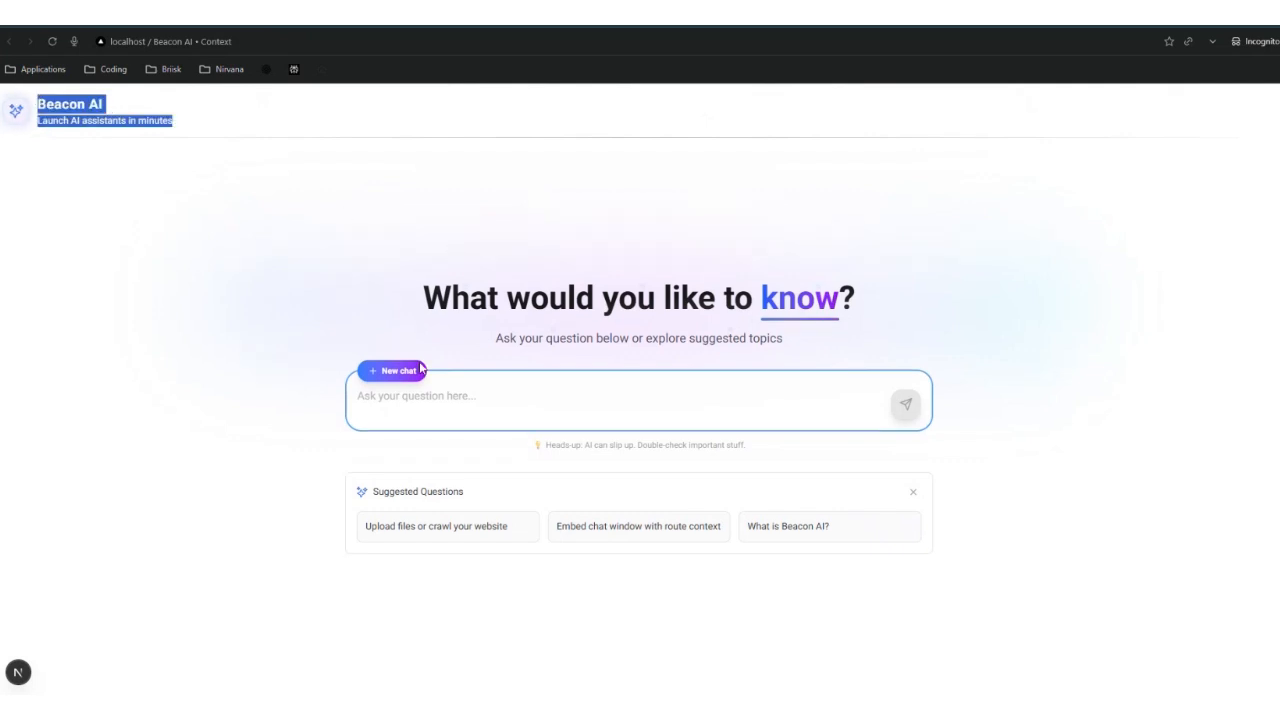
# Step: Ask the assistant 'What is Beacon AI?'
pyautogui.click(447, 396)
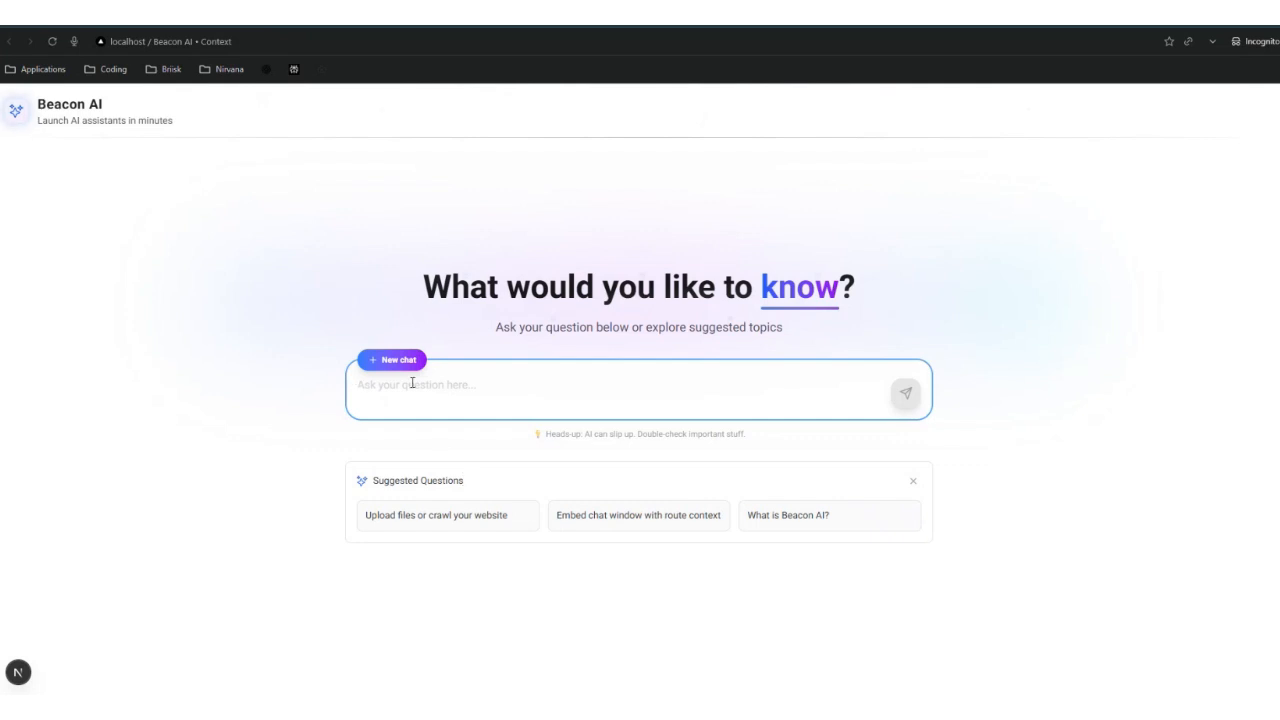
pyautogui.write('What us')
pyautogui.press('BackSpace')
pyautogui.press('BackSpace')
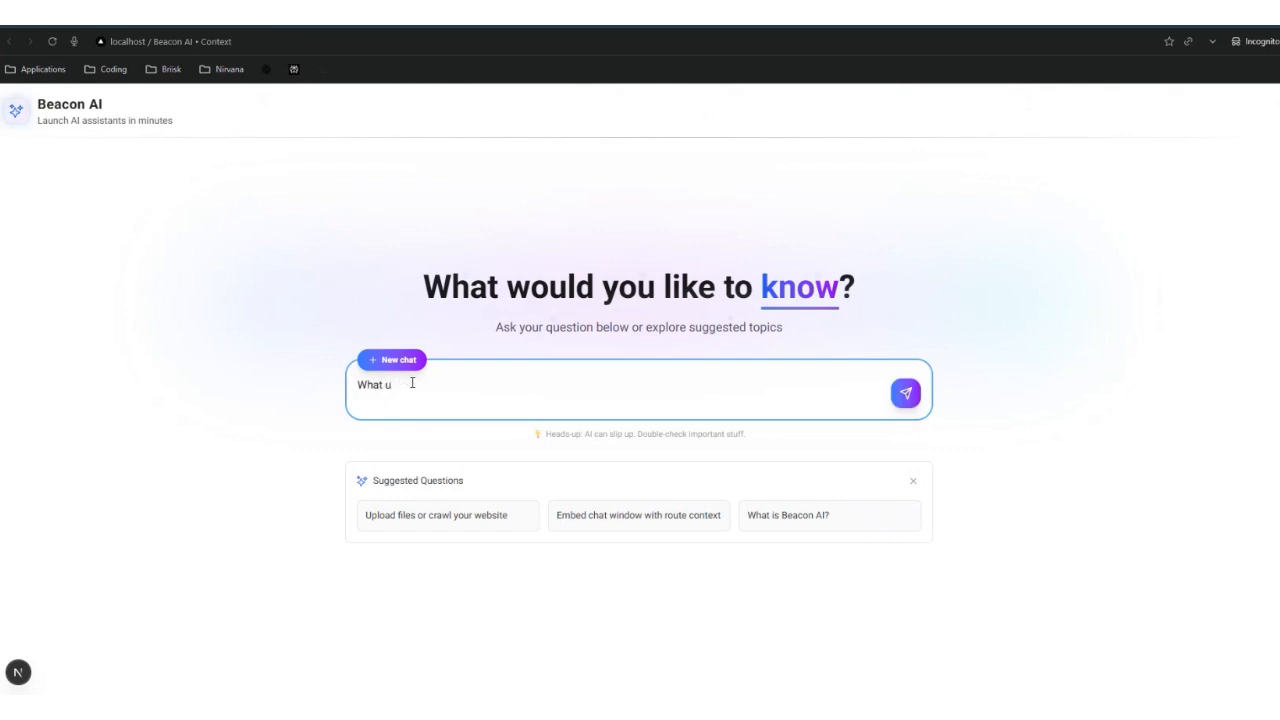
pyautogui.write('is Beacon AI?')
pyautogui.press('Return')
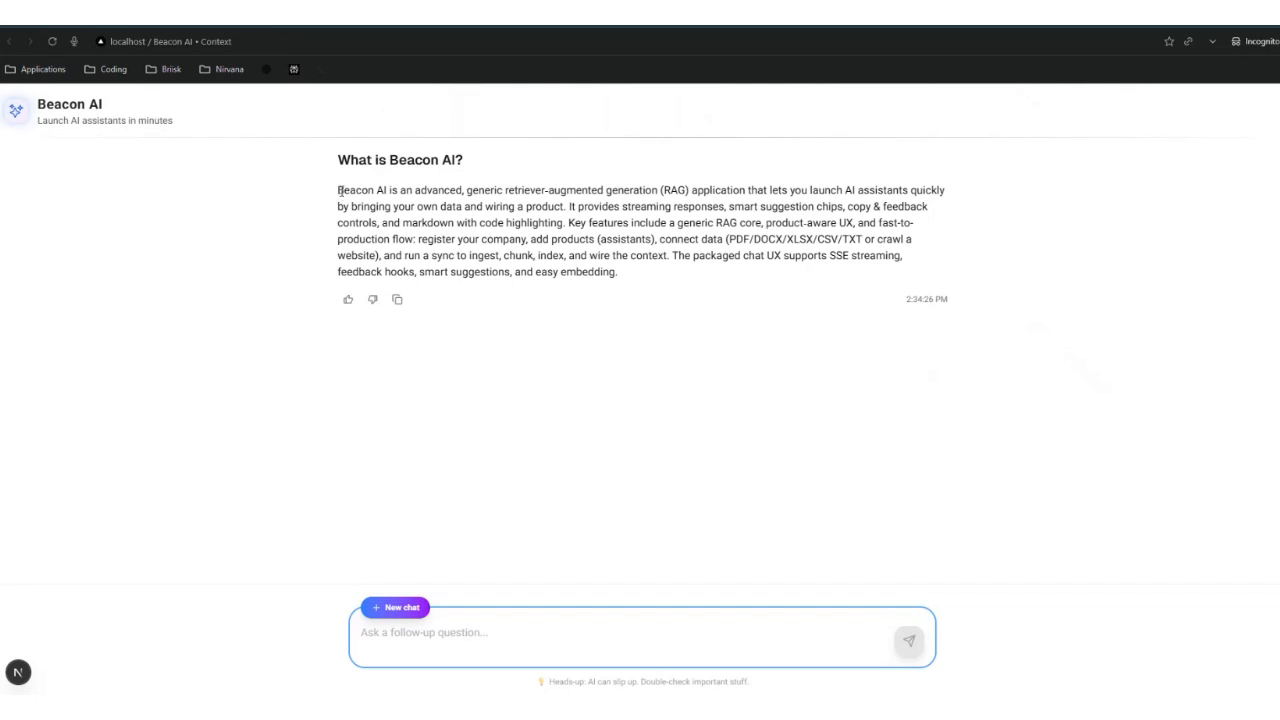
# Step: Review the answer, switching between the chat and landing page tabs
pyautogui.moveTo(339, 190); pyautogui.dragTo(834, 256)
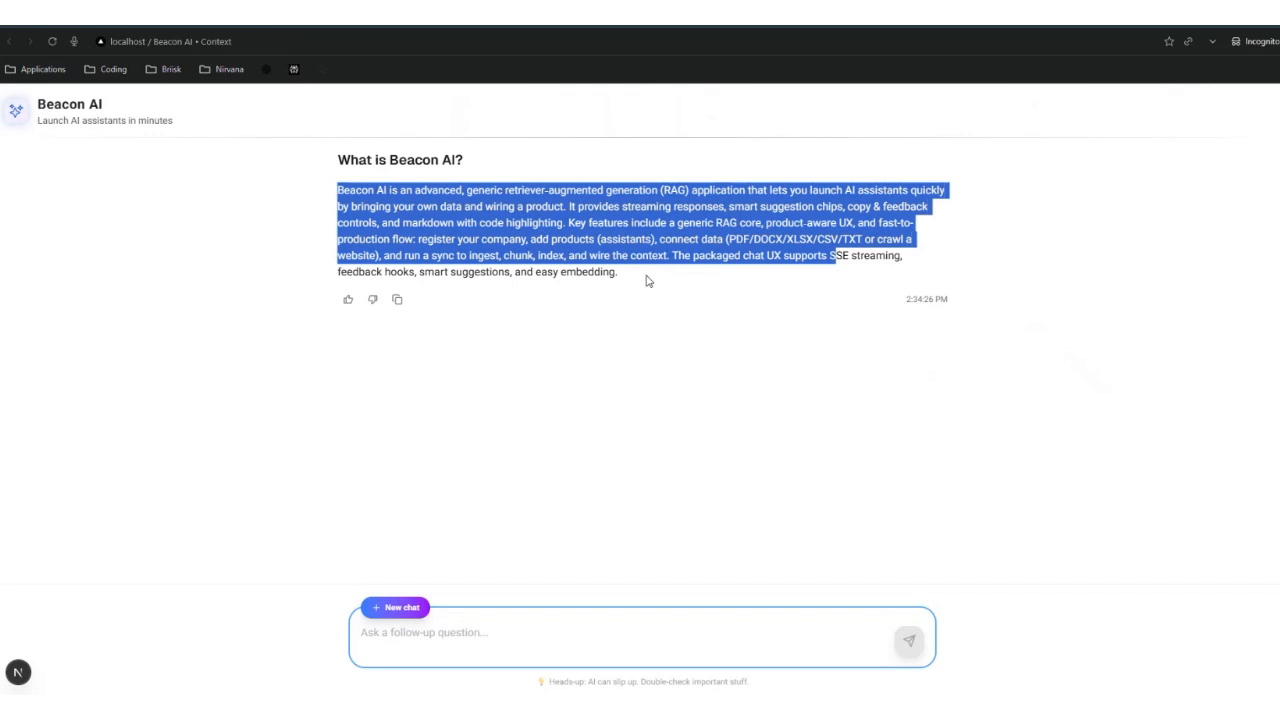
pyautogui.click(549, 367)
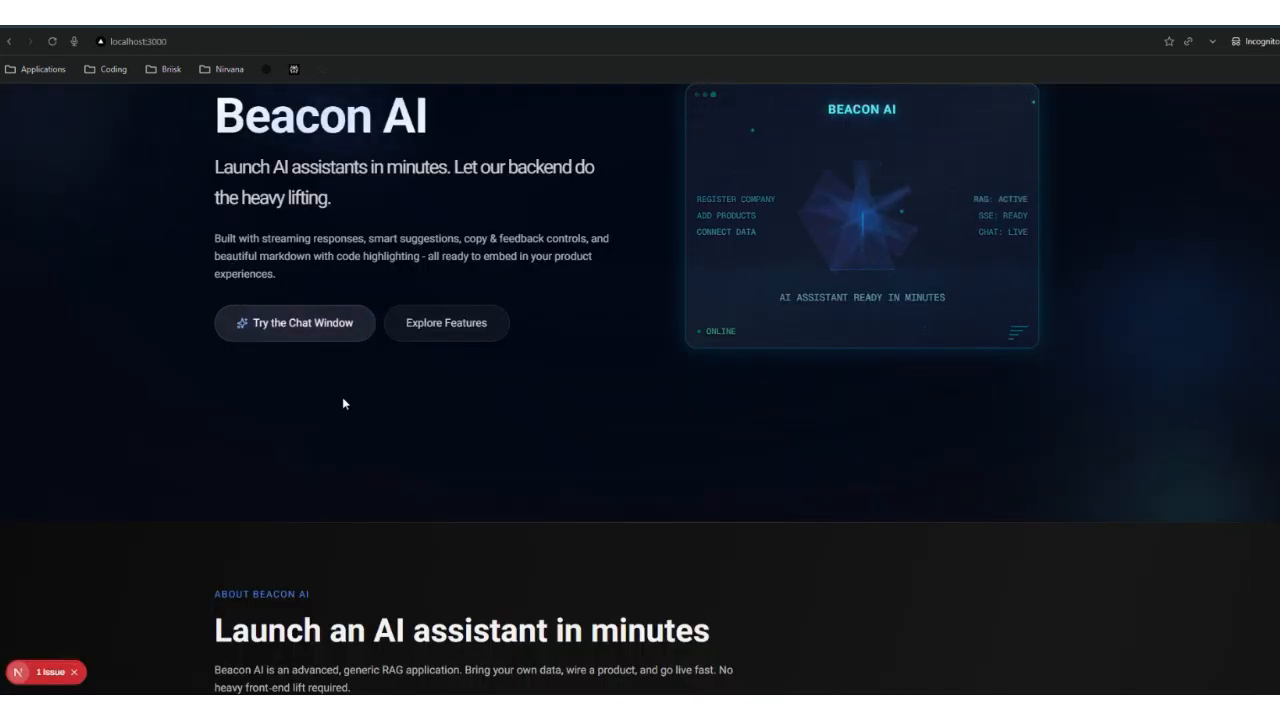
pyautogui.scroll(-7, 342, 397)
pyautogui.scroll(-8, 342, 397)
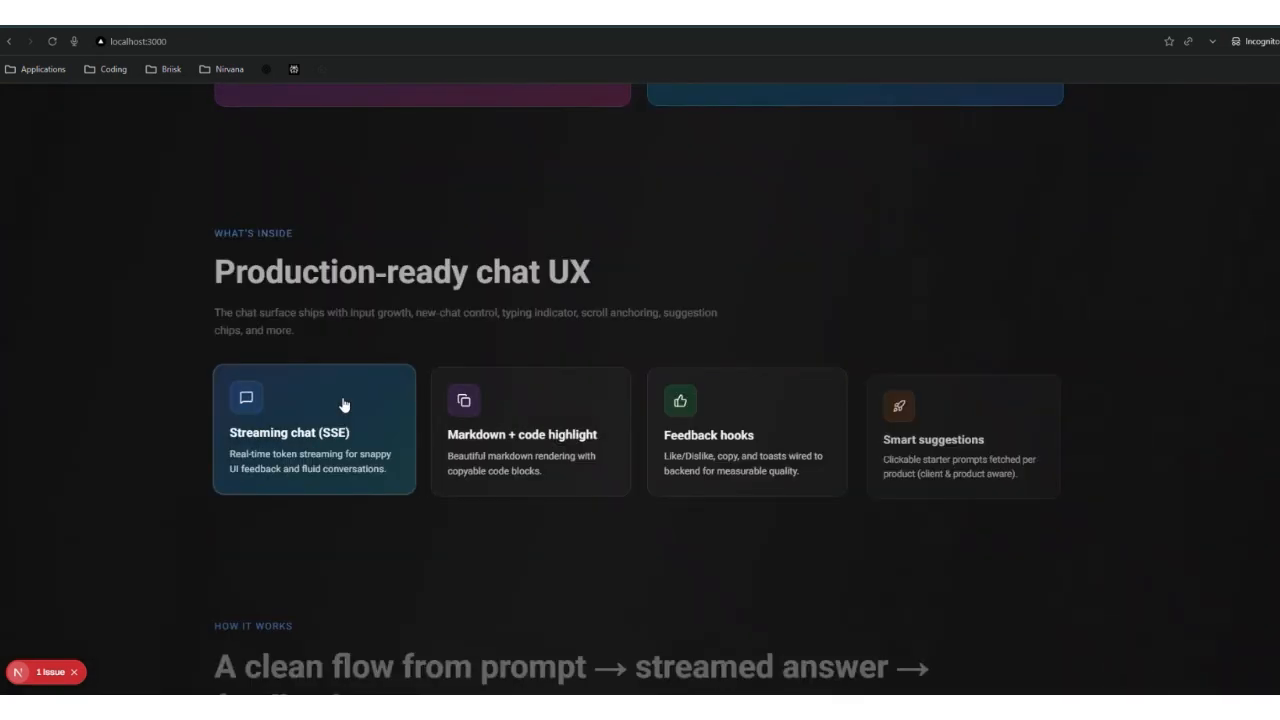
pyautogui.click(221, 24)
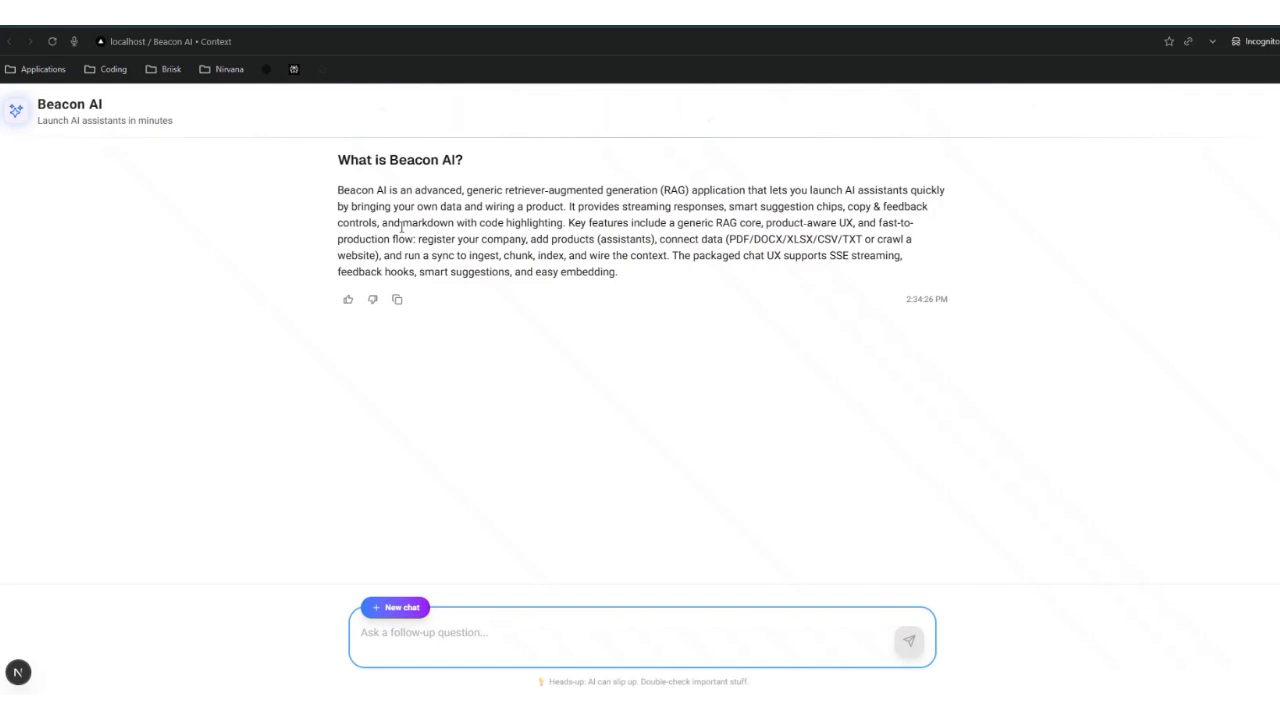
pyautogui.click(104, 24)
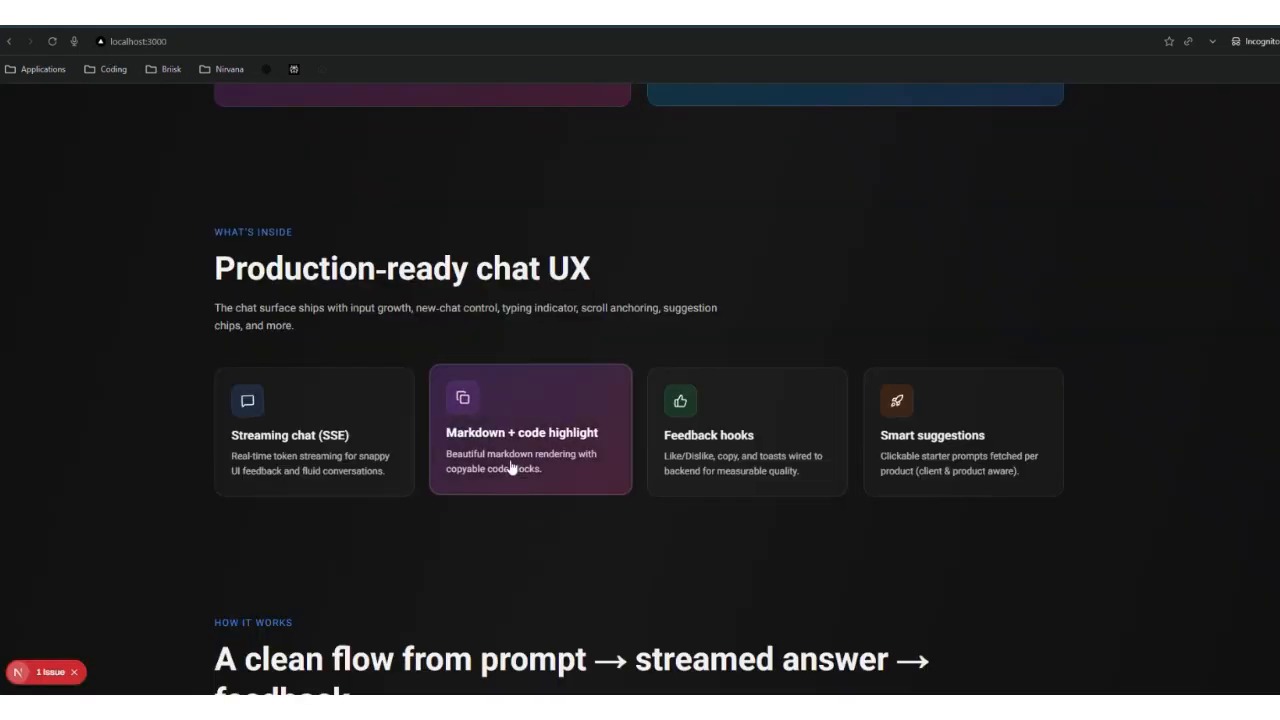
pyautogui.click(204, 22)
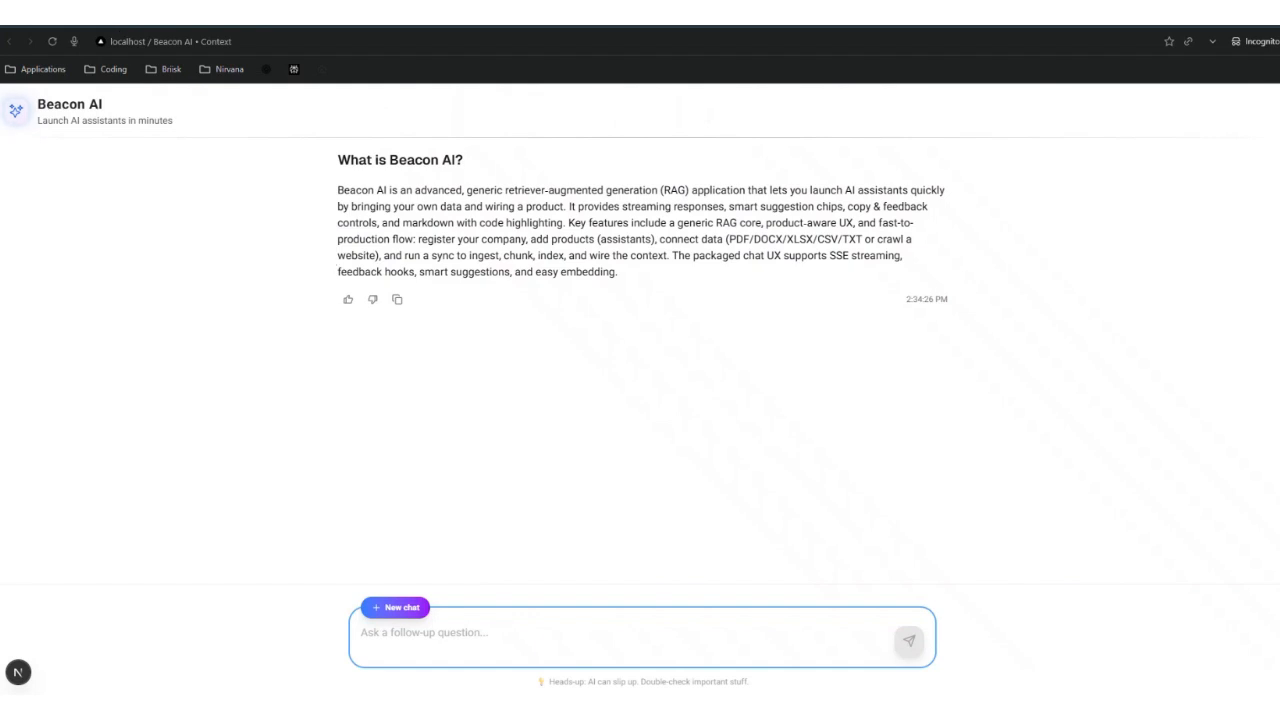
pyautogui.click(108, 20)
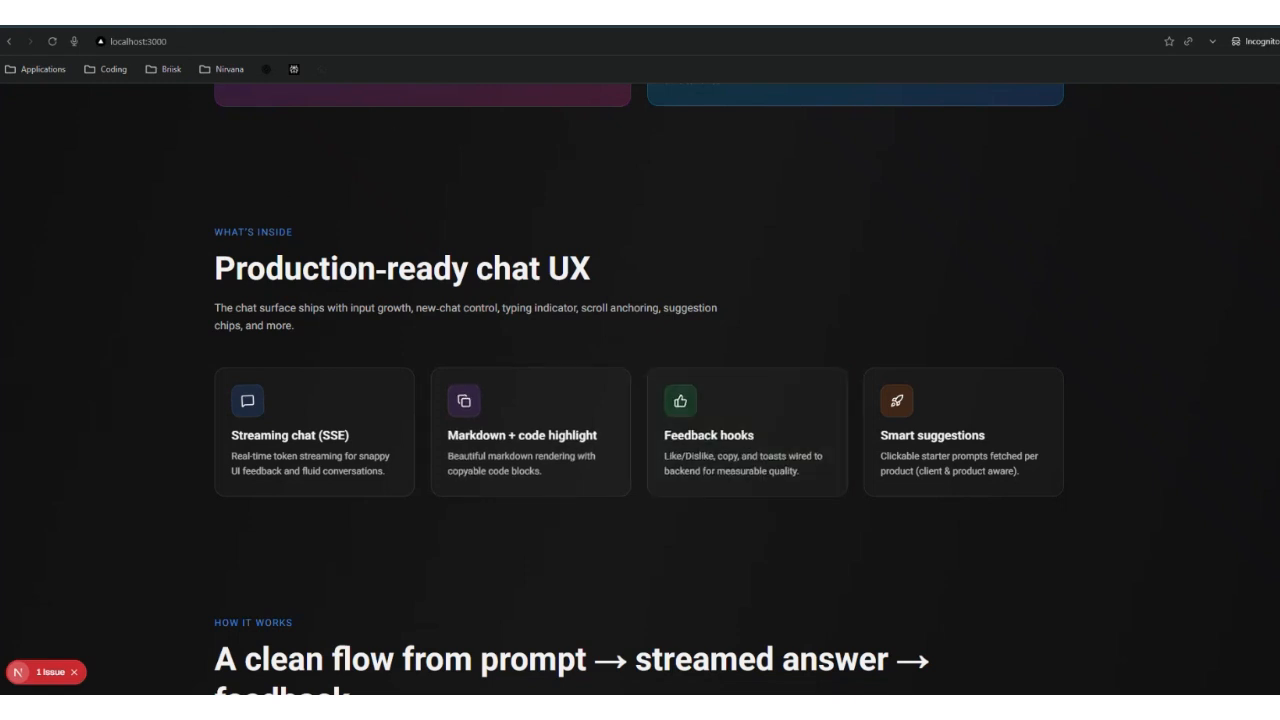
pyautogui.click(300, 20)
# Step: Rate the answer unhelpful, copy it, reload the chat, and return to the landing page
pyautogui.click(348, 299)
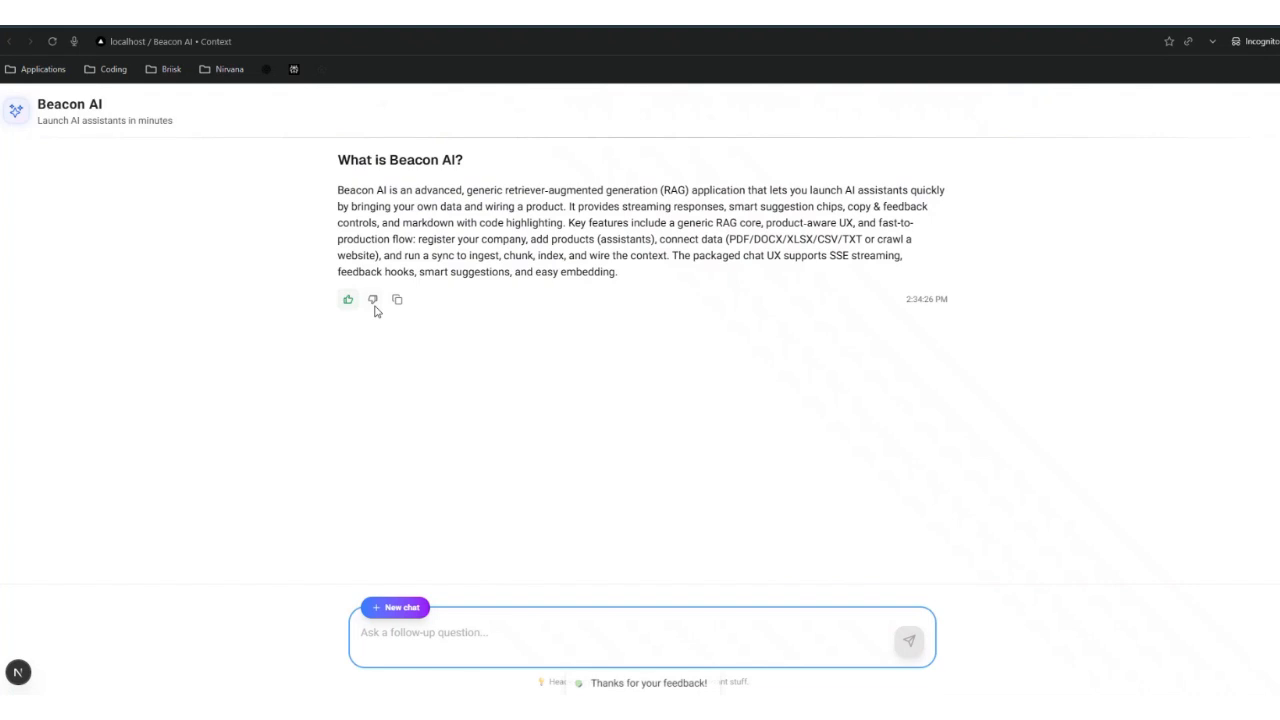
pyautogui.click(372, 299)
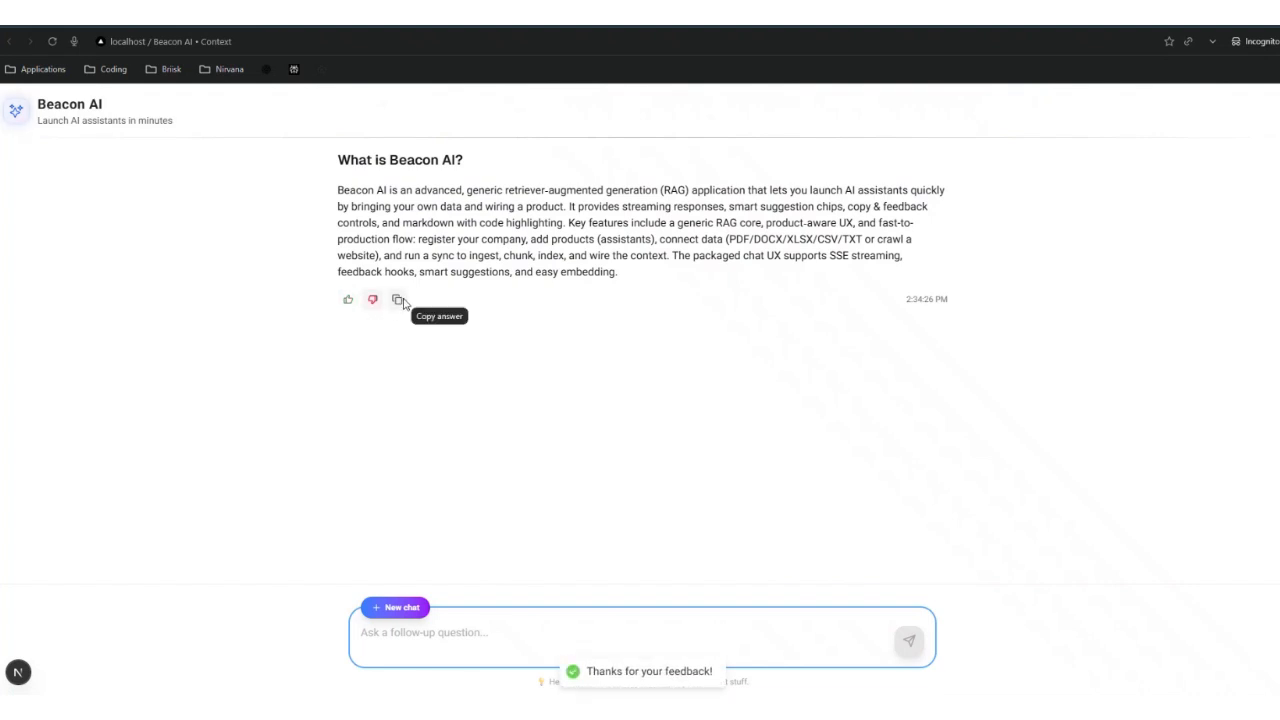
pyautogui.click(397, 300)
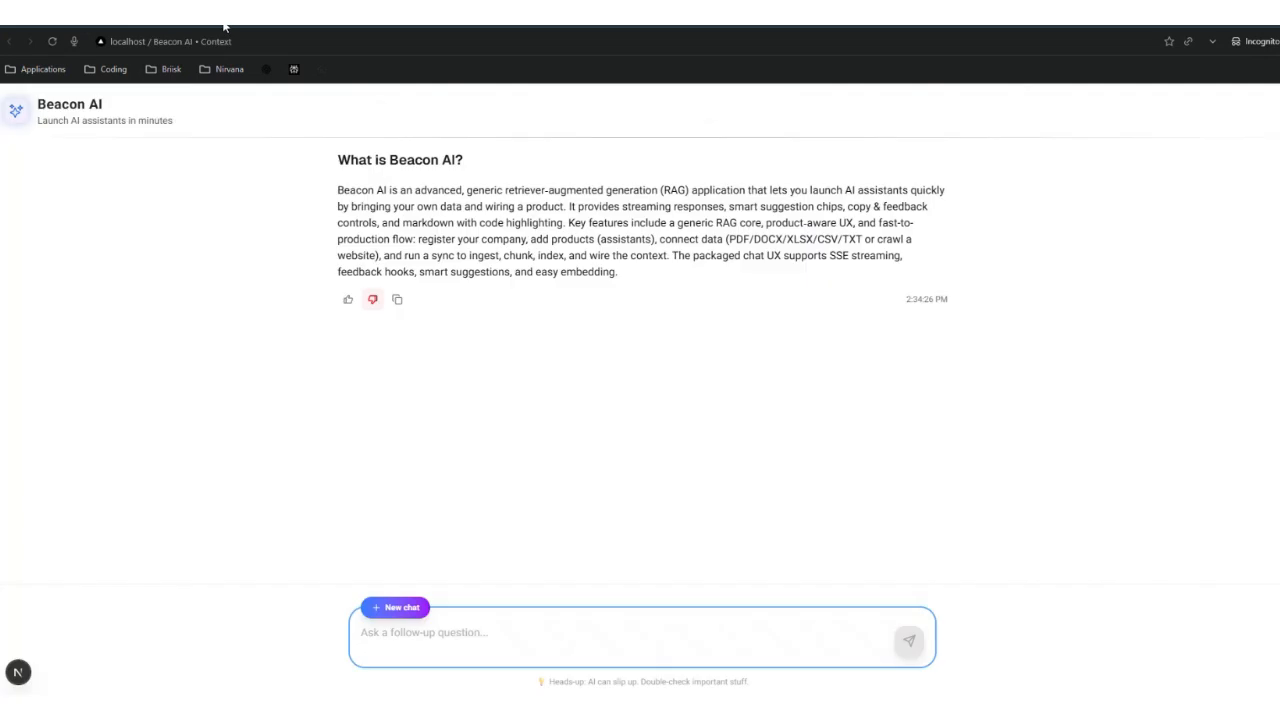
pyautogui.click(52, 41)
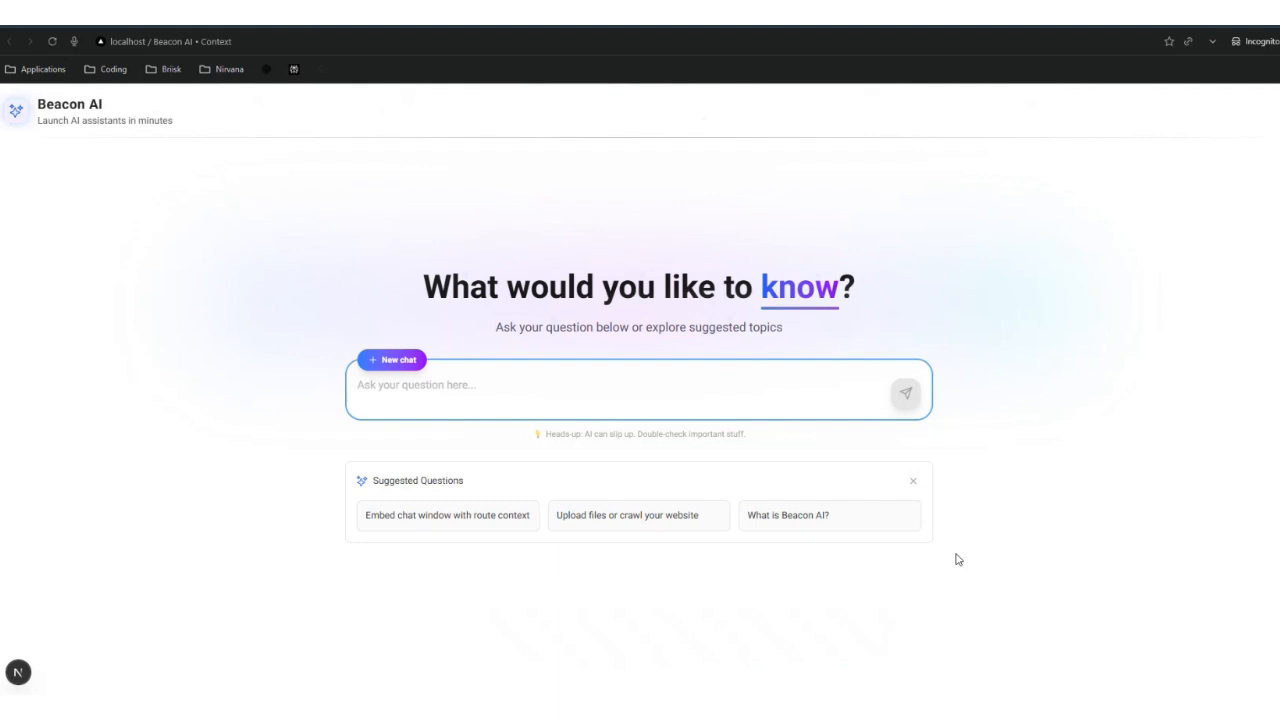
pyautogui.hotkey('alt', 'Left')
pyautogui.scroll(-10, 513, 565)
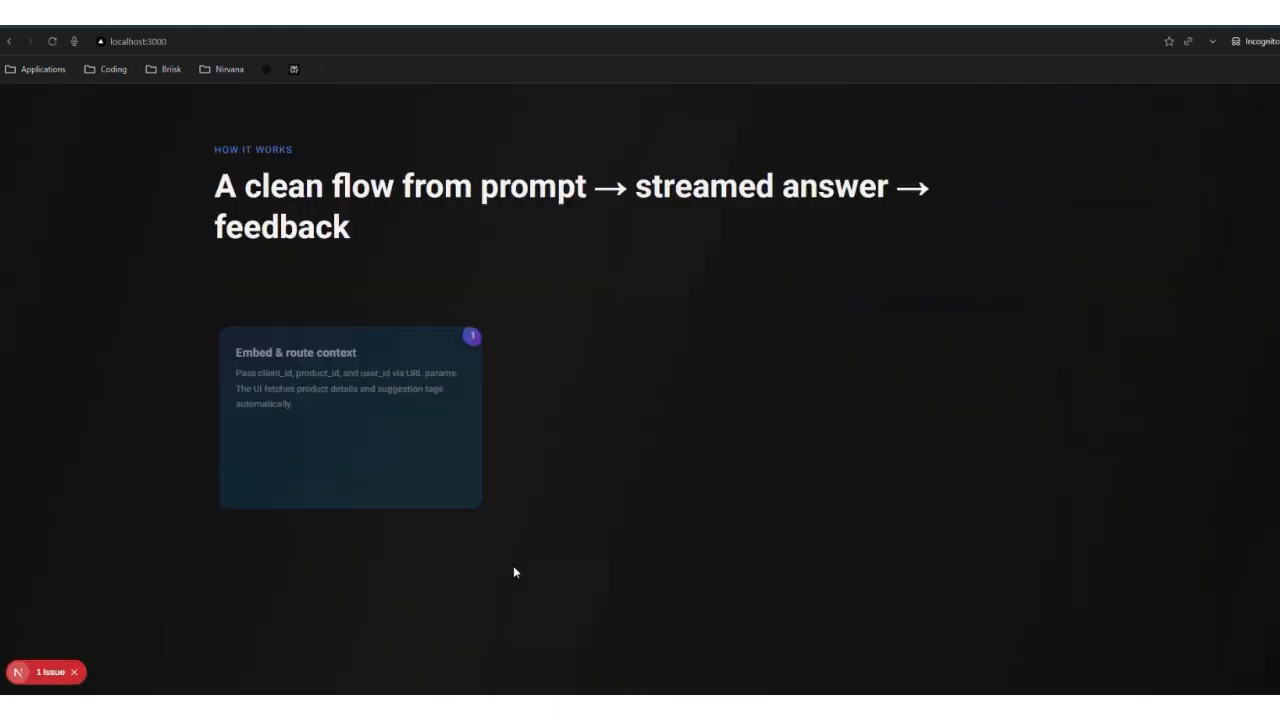
pyautogui.scroll(-4, 513, 572)
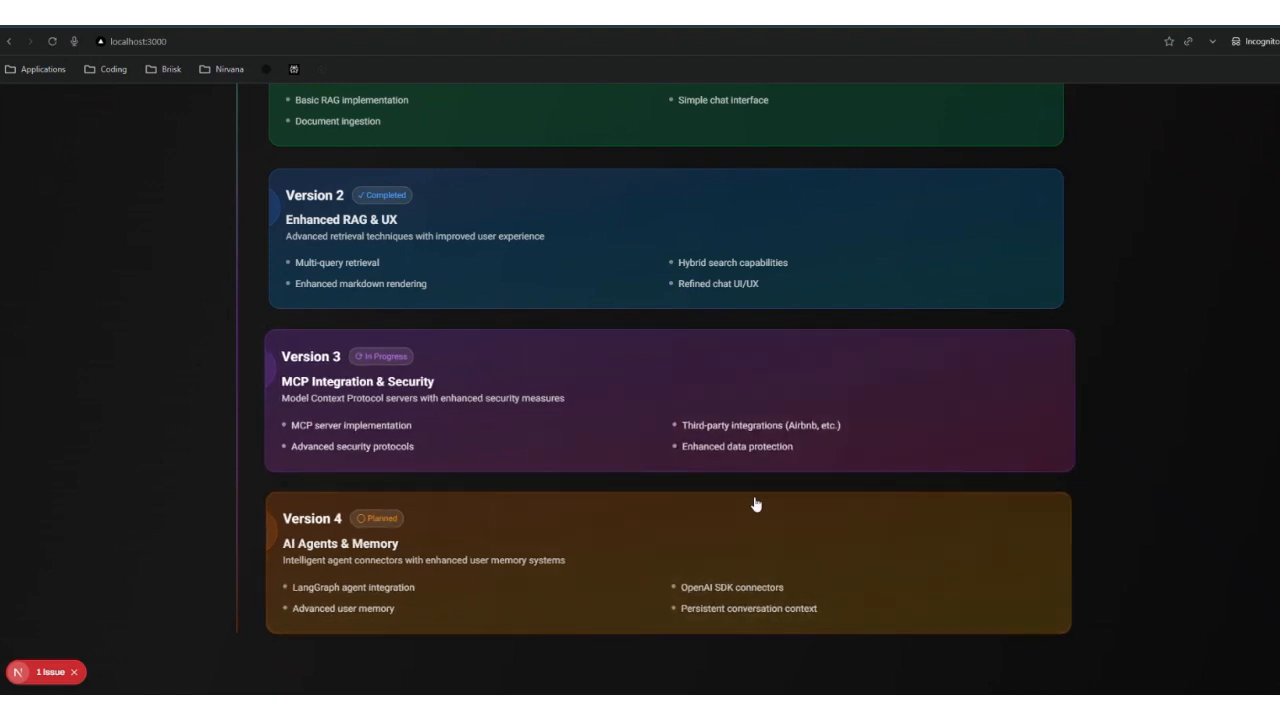
pyautogui.scroll(20, 758, 601)
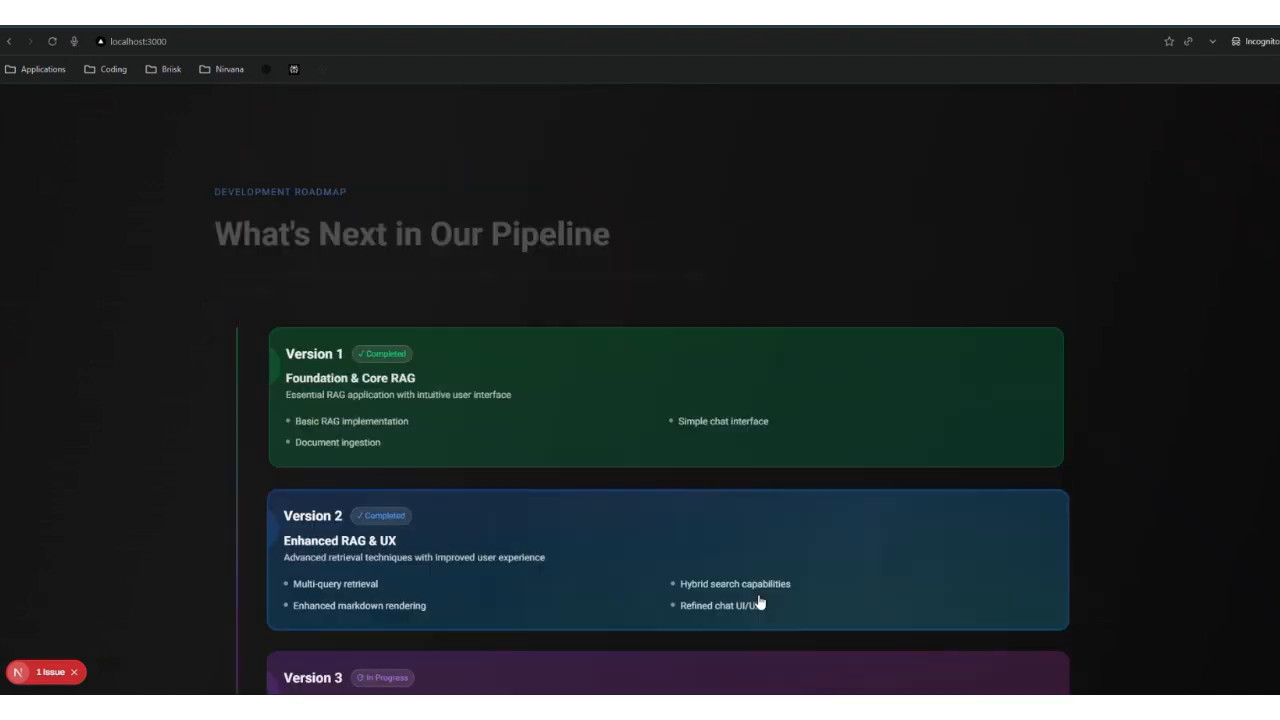
pyautogui.scroll(3, 645, 445)
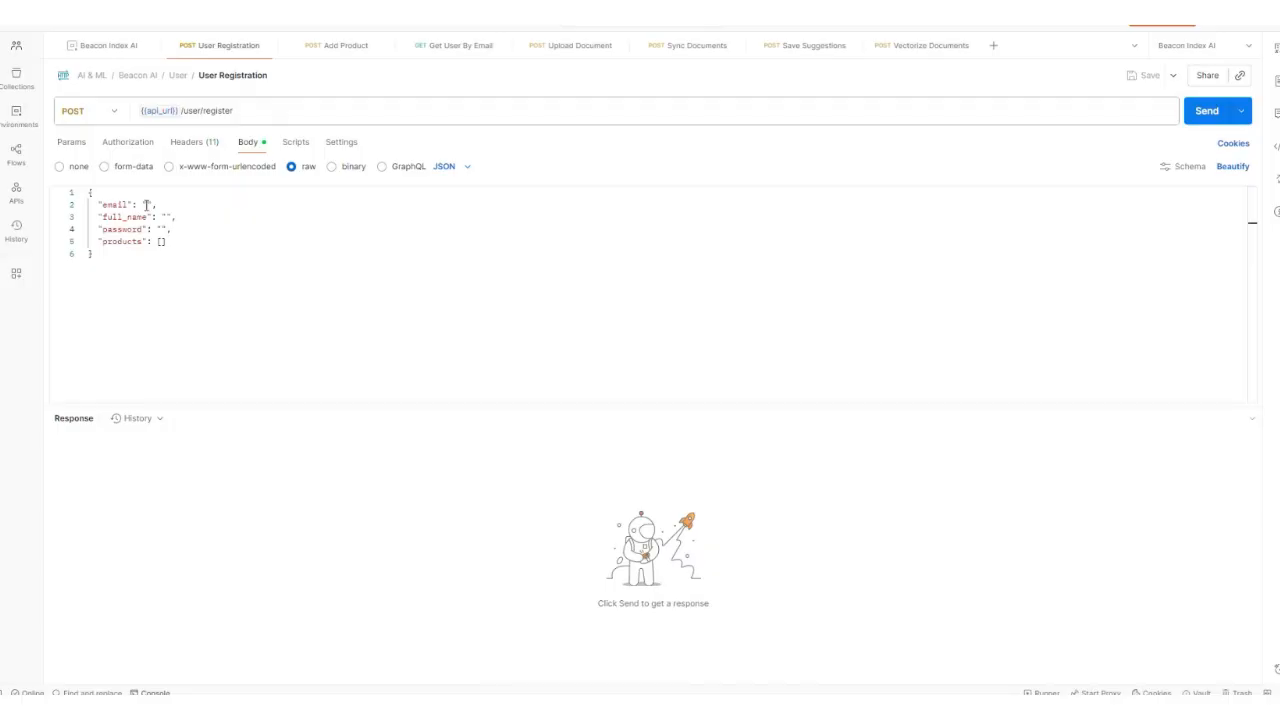
# Step: Register a user with a demo e-mail and full name, reusing the e-mail as password
pyautogui.click(146, 204)
pyautogui.write('demo@gmail.com')
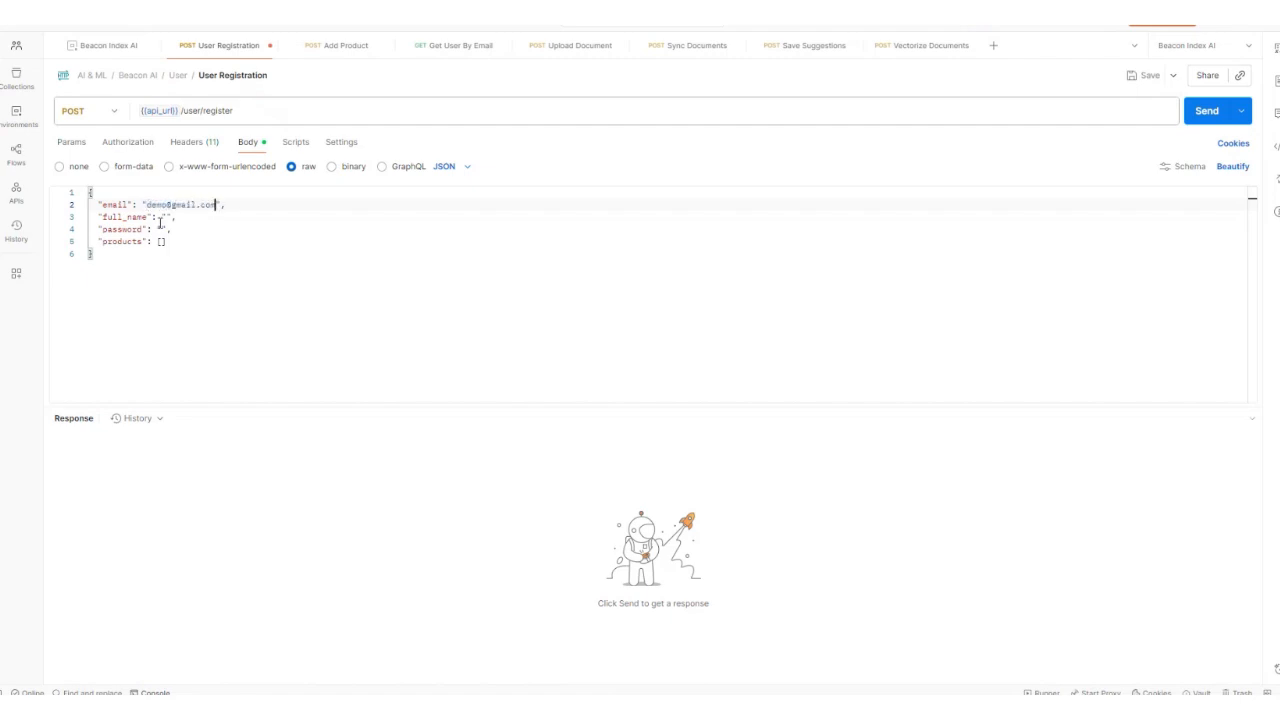
pyautogui.click(166, 217)
pyautogui.write('Demo')
pyautogui.moveTo(147, 204); pyautogui.dragTo(220, 204)
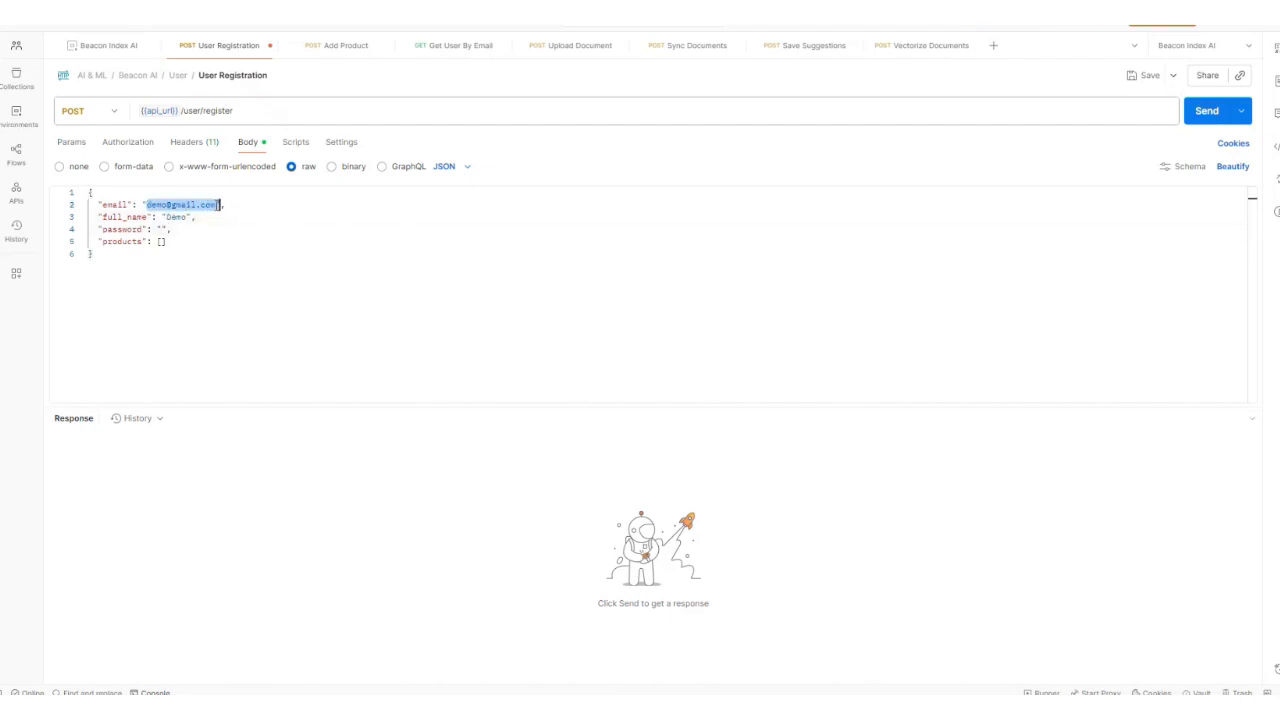
pyautogui.click(161, 229)
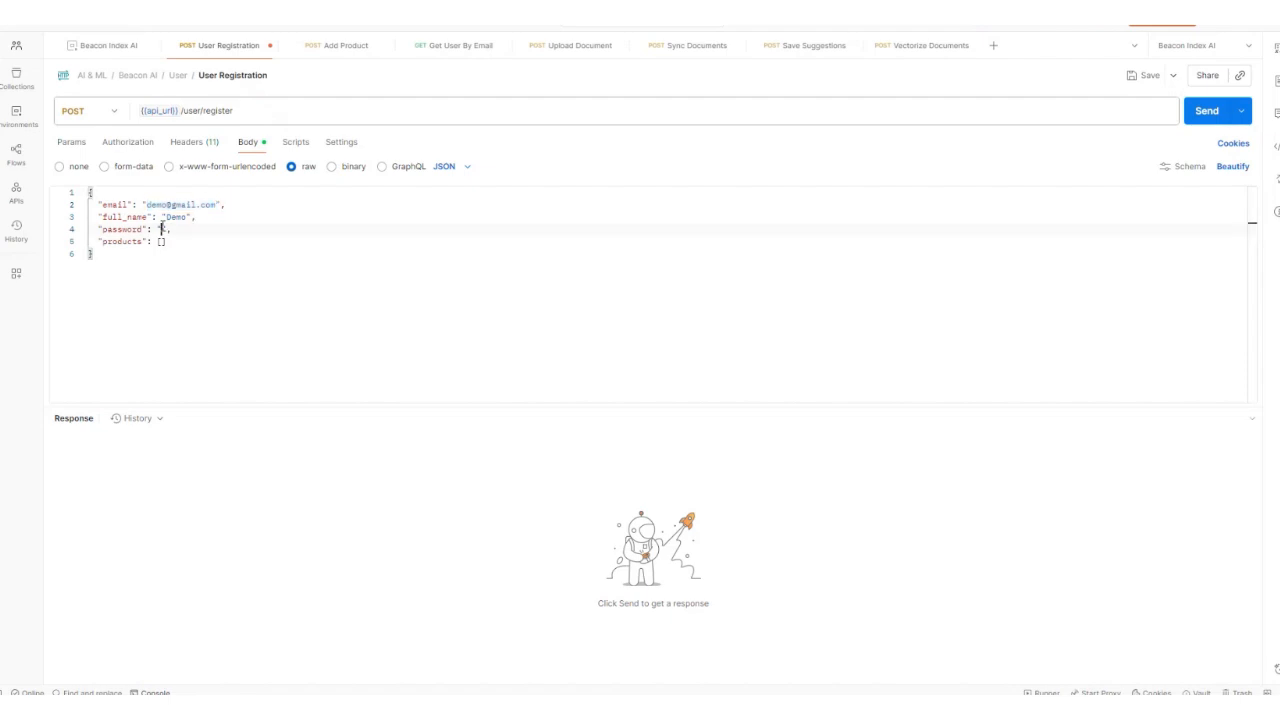
pyautogui.hotkey('ctrl', 'v')
pyautogui.click(176, 241)
pyautogui.click(1206, 114)
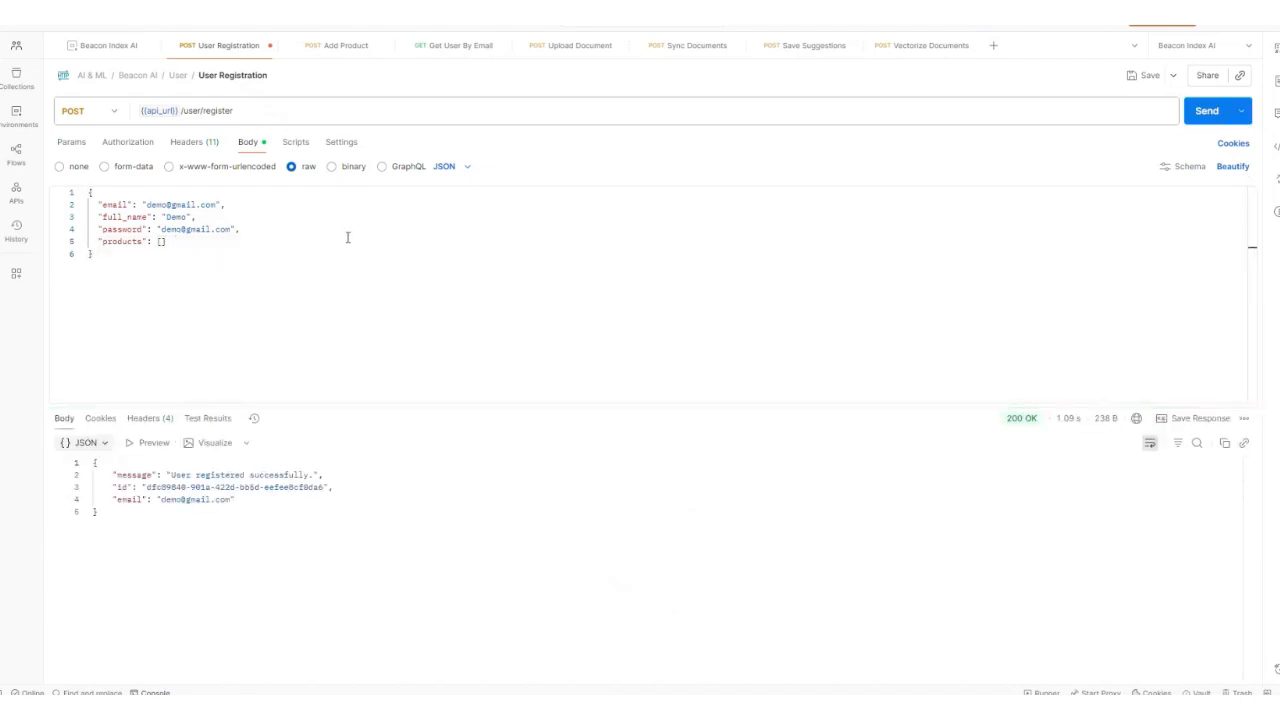
# Step: Set the collection's client_id to the returned user id and clear product_id
pyautogui.moveTo(170, 475); pyautogui.dragTo(301, 475)
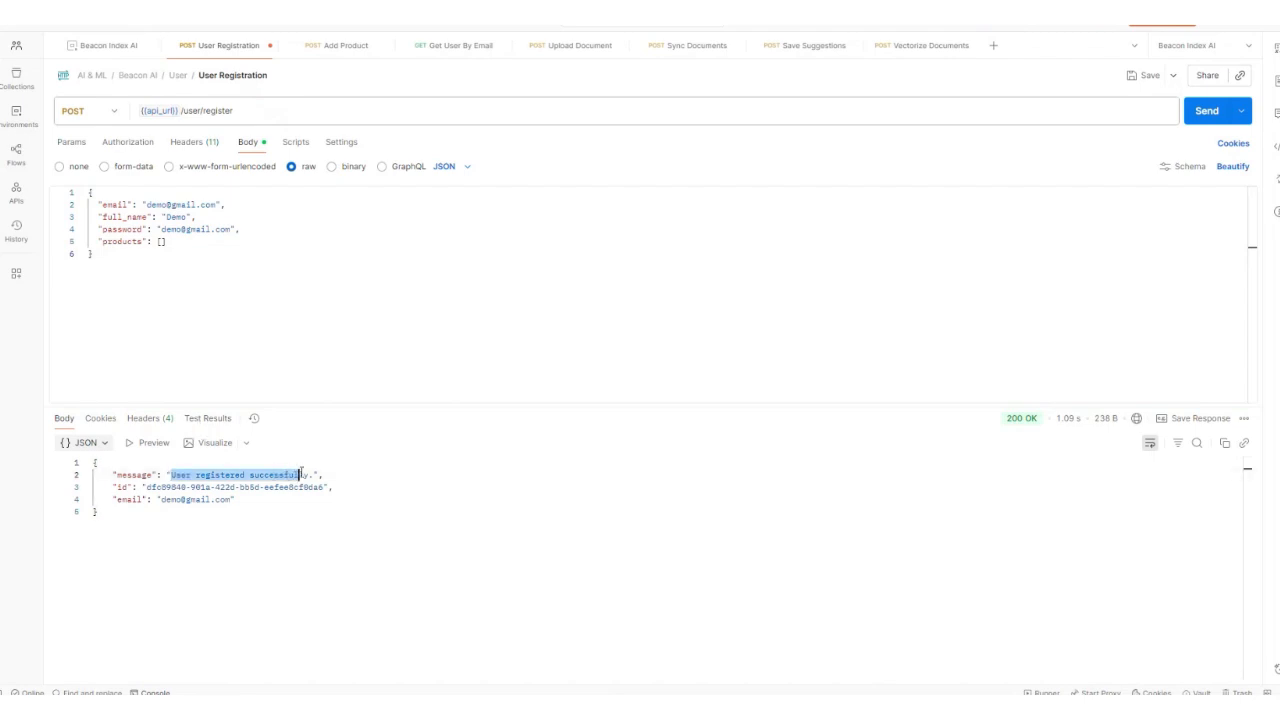
pyautogui.moveTo(148, 487); pyautogui.dragTo(324, 487)
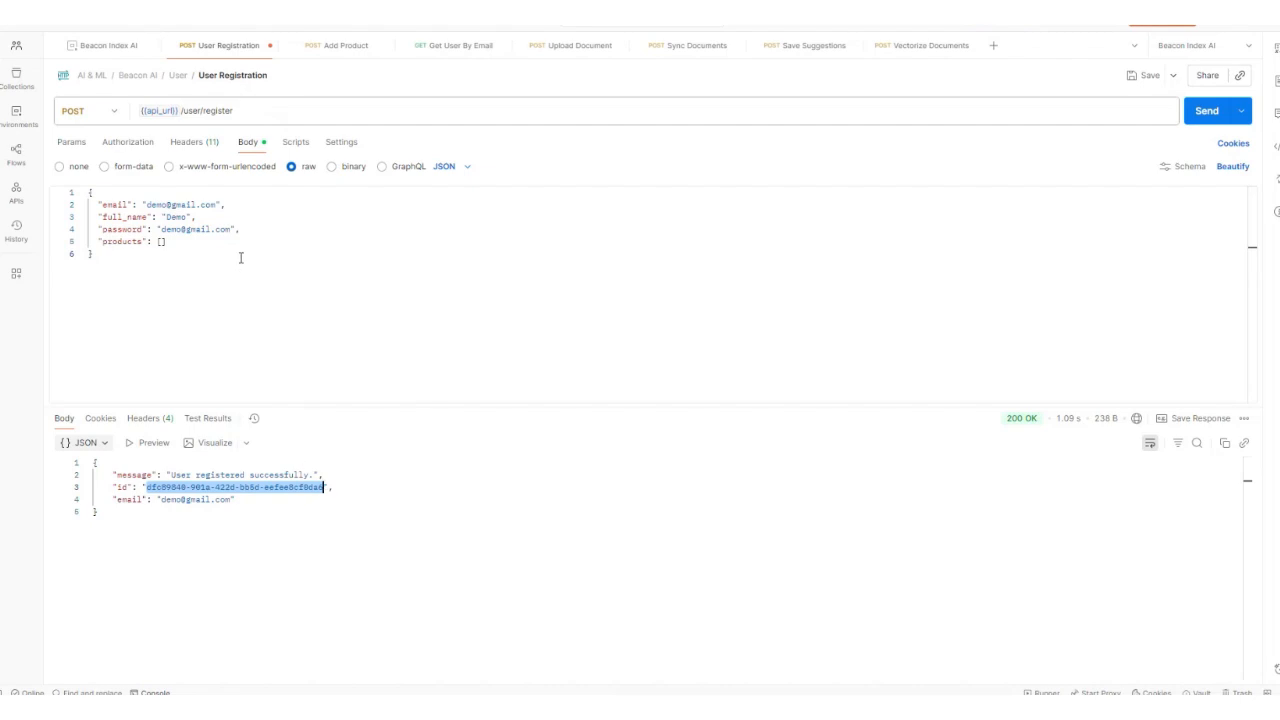
pyautogui.click(114, 46)
pyautogui.click(622, 153)
pyautogui.hotkey('ctrl', 'a')
pyautogui.press('BackSpace')
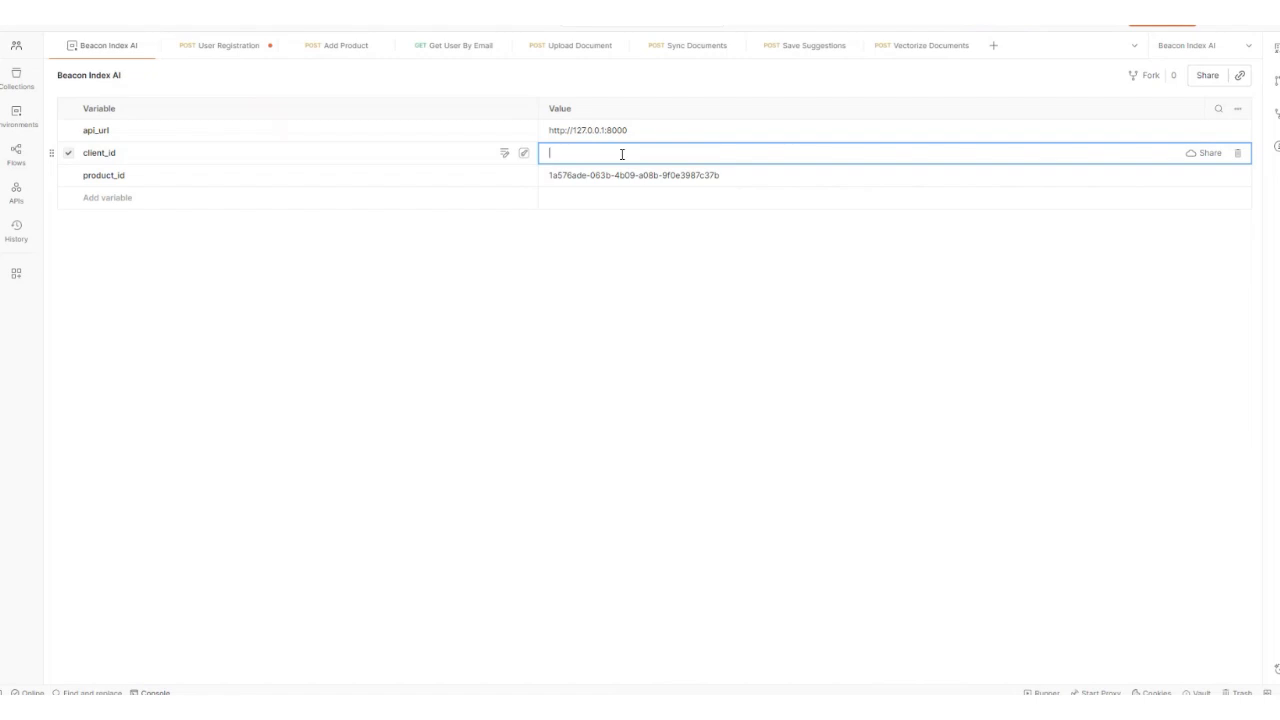
pyautogui.hotkey('ctrl', 'v')
pyautogui.click(629, 176)
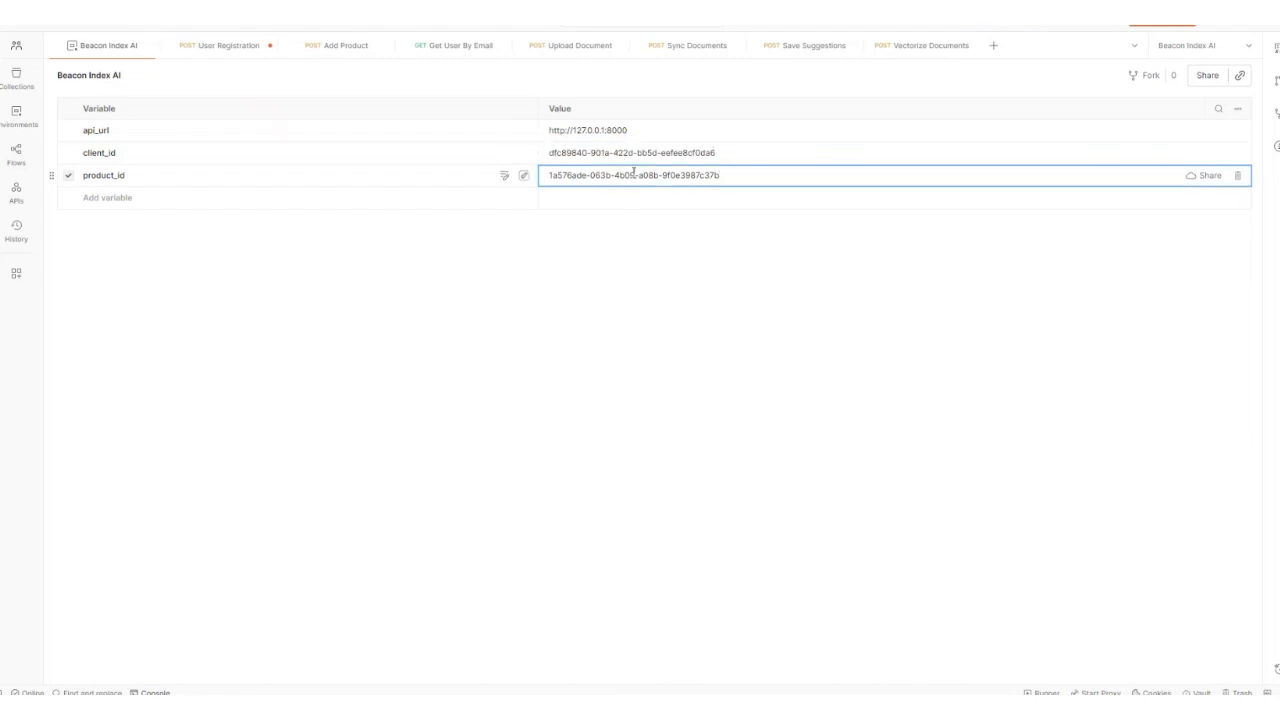
pyautogui.hotkey('ctrl', 'a')
pyautogui.press('BackSpace')
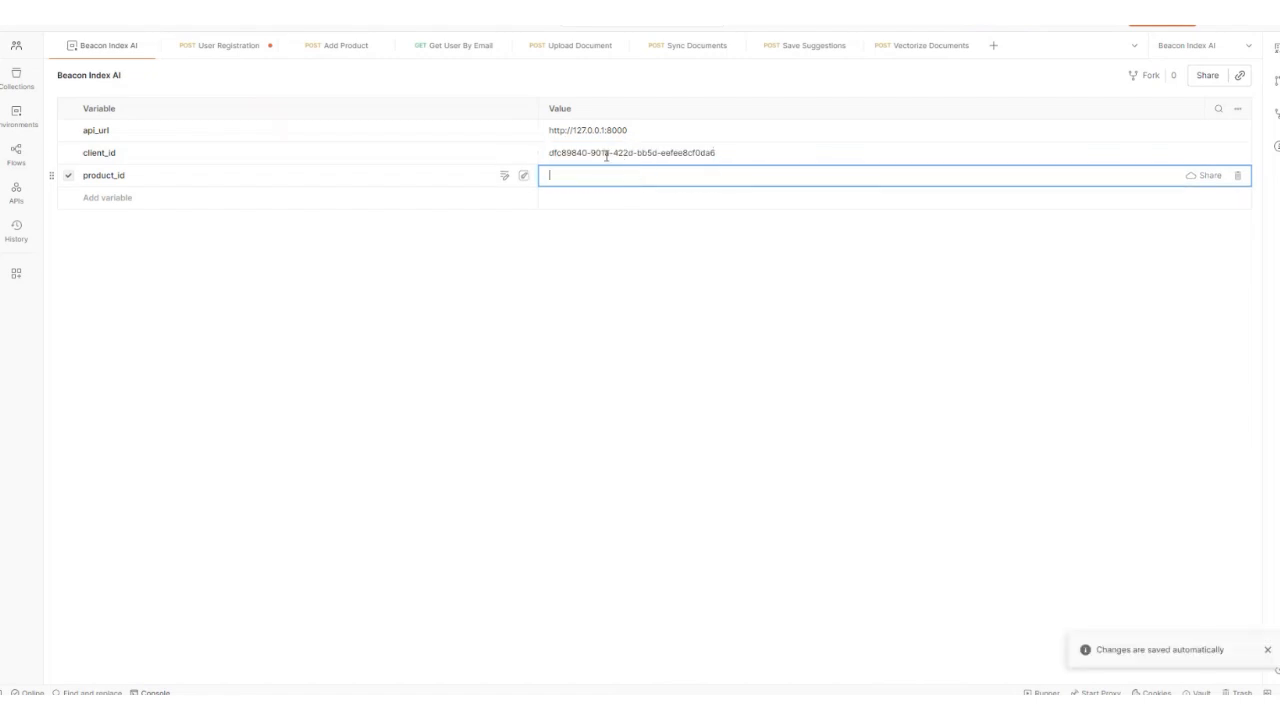
pyautogui.click(243, 47)
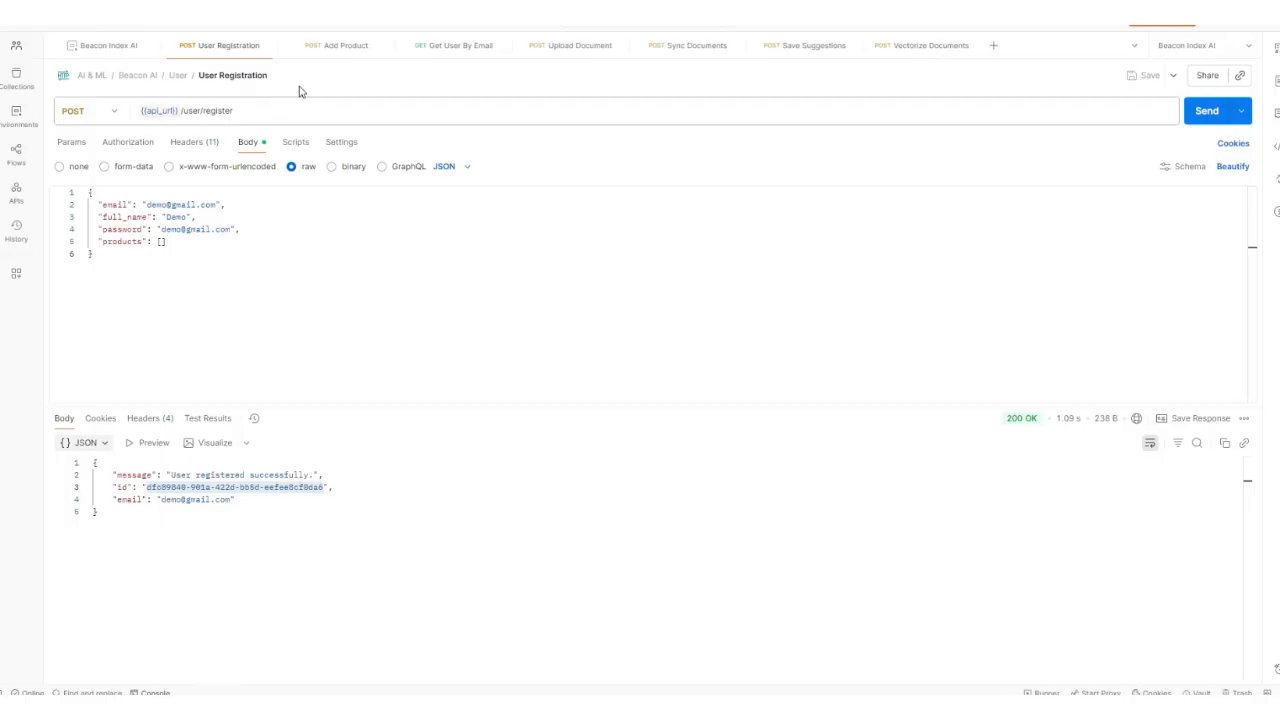
# Step: Open the Generative AI Guide PDF from Downloads > Demo and skim its pages
pyautogui.click(318, 47)
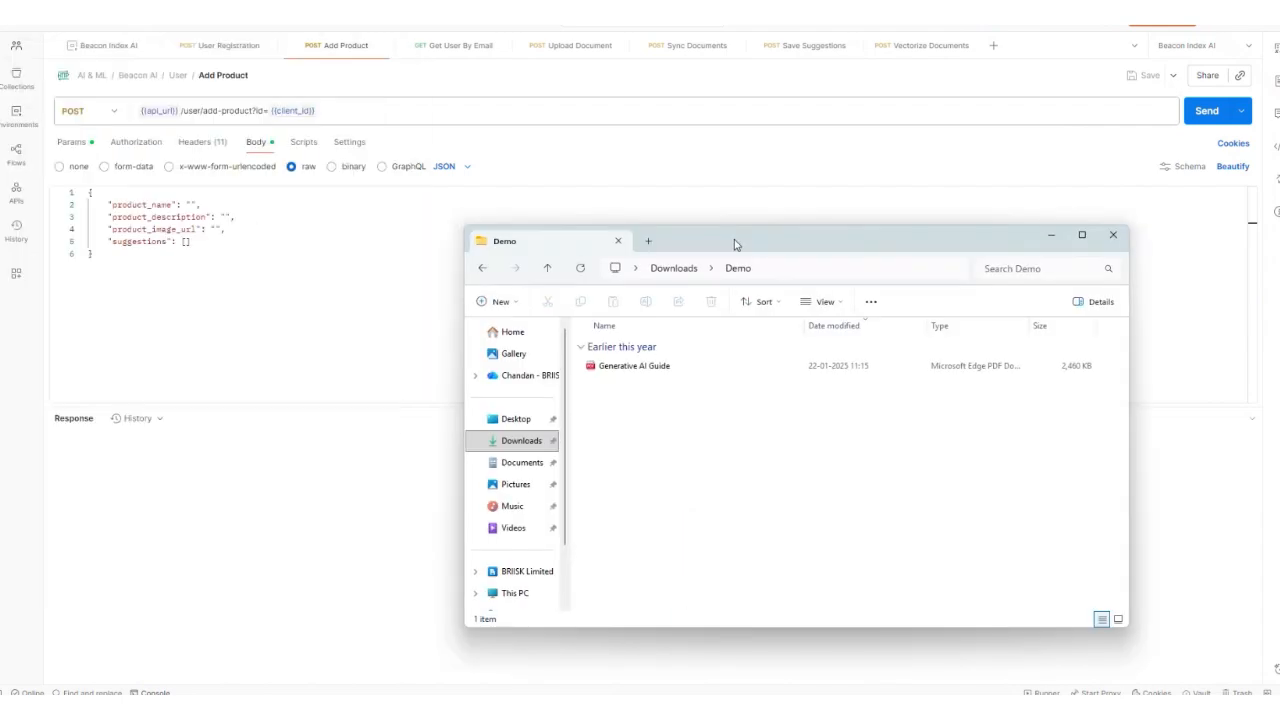
pyautogui.doubleClick(734, 239)
pyautogui.click(145, 140)
pyautogui.doubleClick(146, 140)
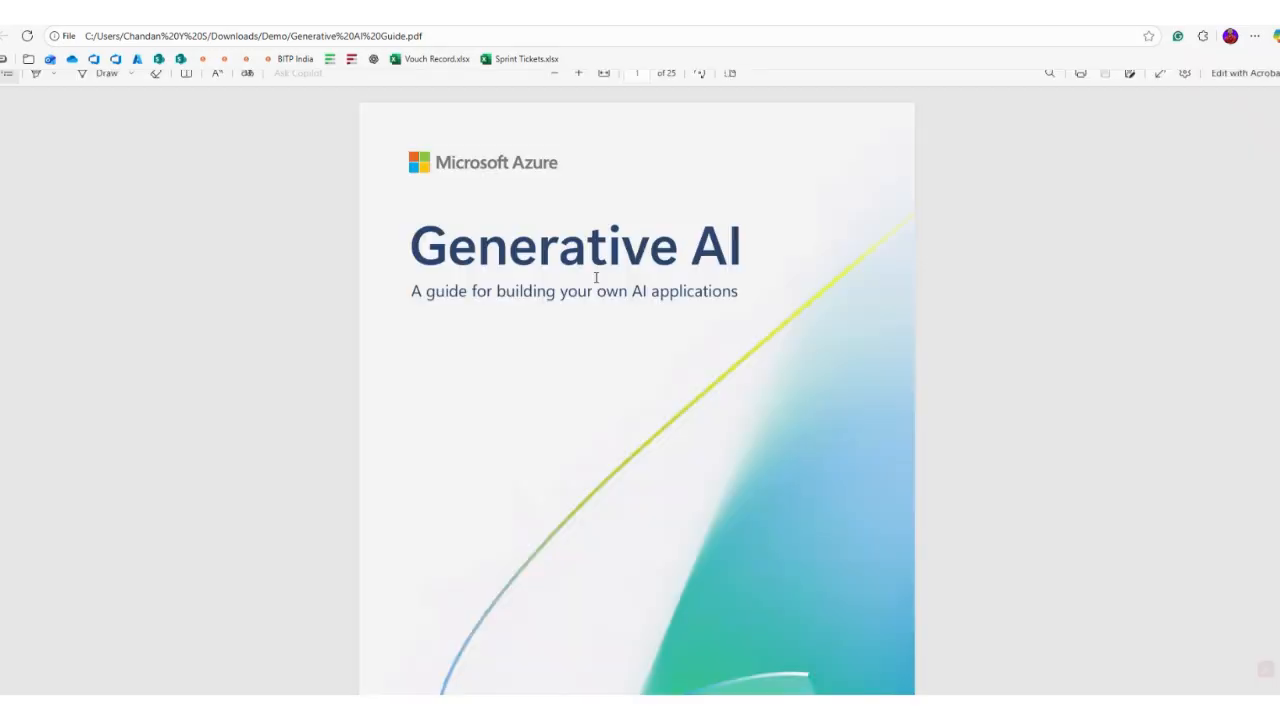
pyautogui.scroll(-20, 596, 277)
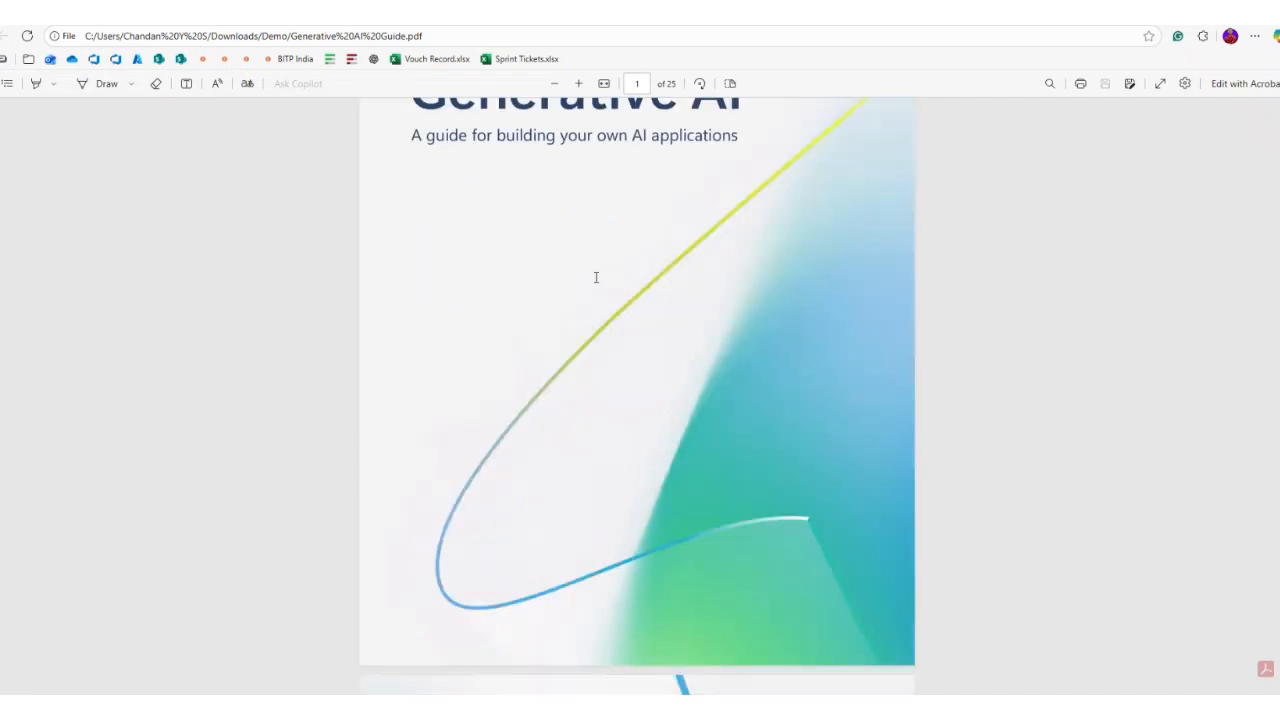
pyautogui.scroll(-20, 596, 277)
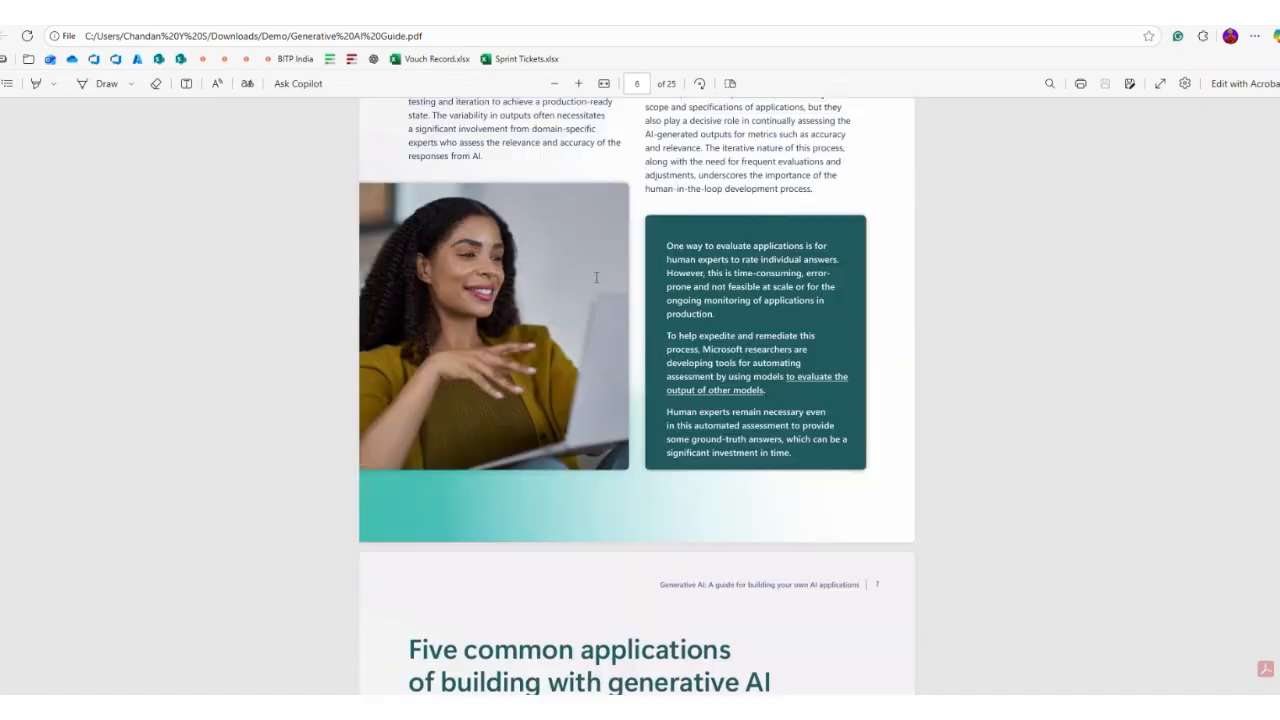
pyautogui.scroll(-15, 596, 277)
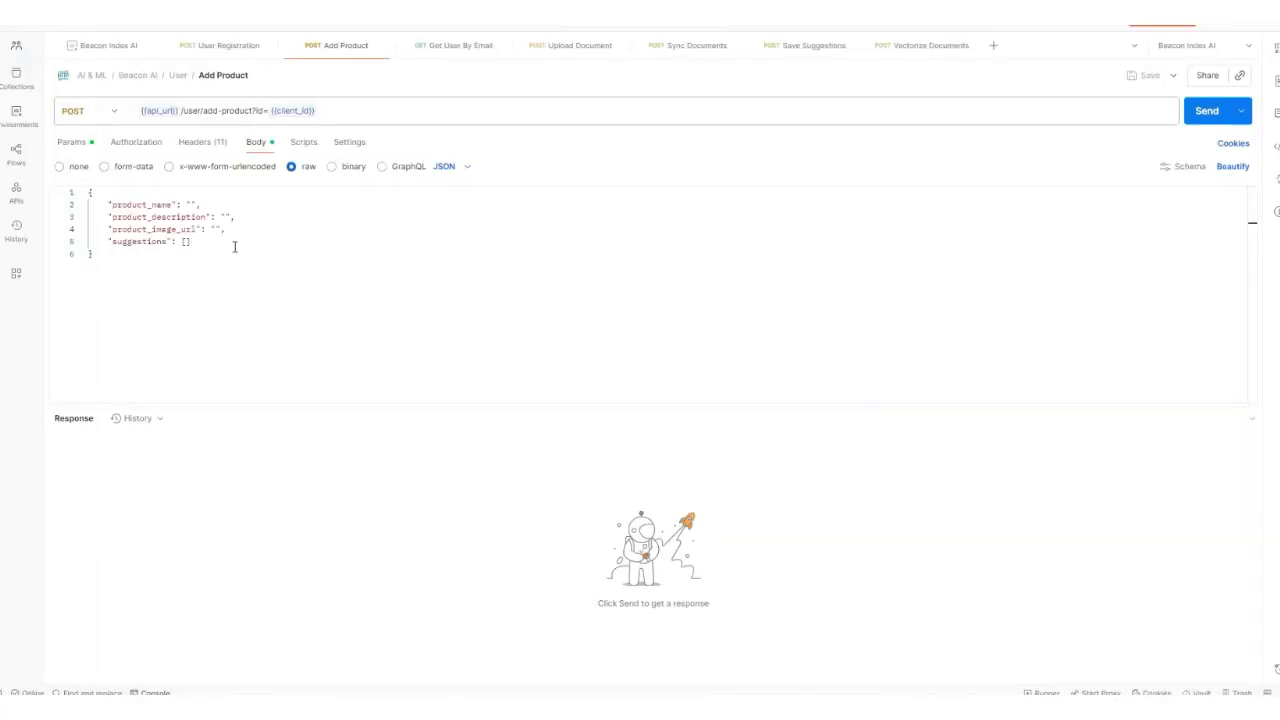
# Step: Copy the PDF title 'Generative AI' into the product_name value
pyautogui.click(191, 203)
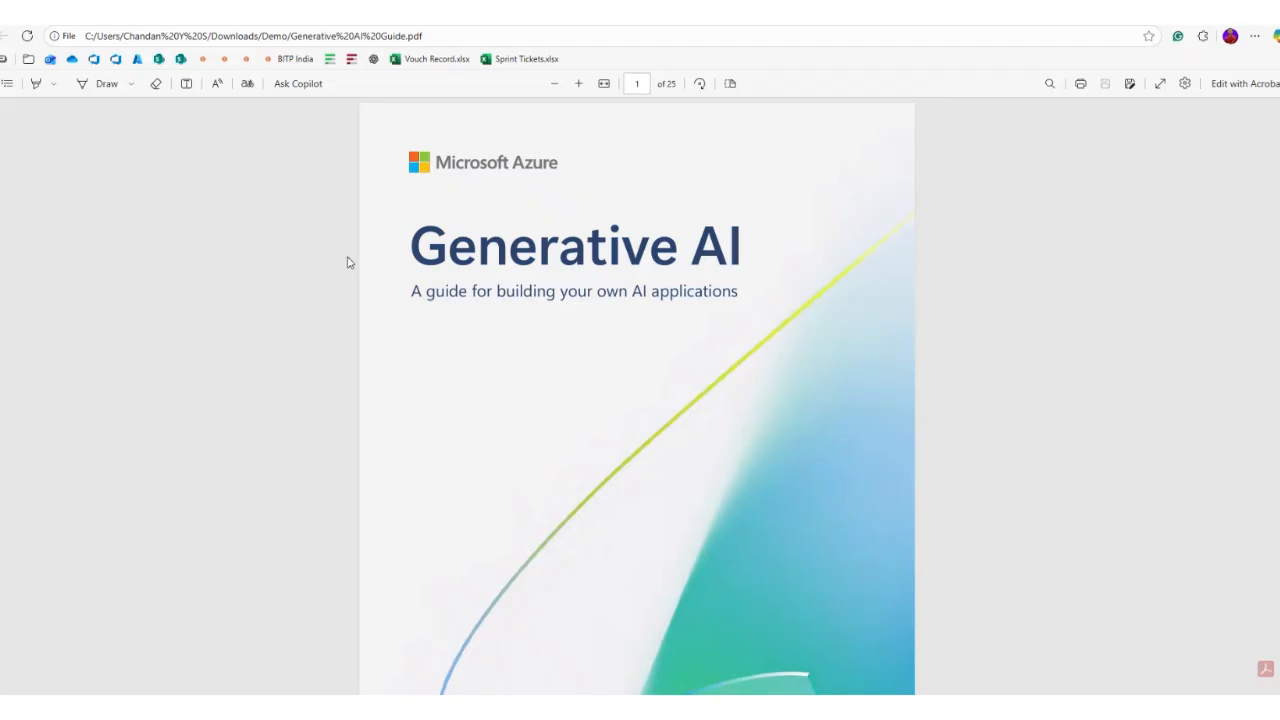
pyautogui.moveTo(410, 245); pyautogui.dragTo(742, 258)
pyautogui.hotkey('ctrl', 'c')
pyautogui.hotkey('alt', 'Tab')
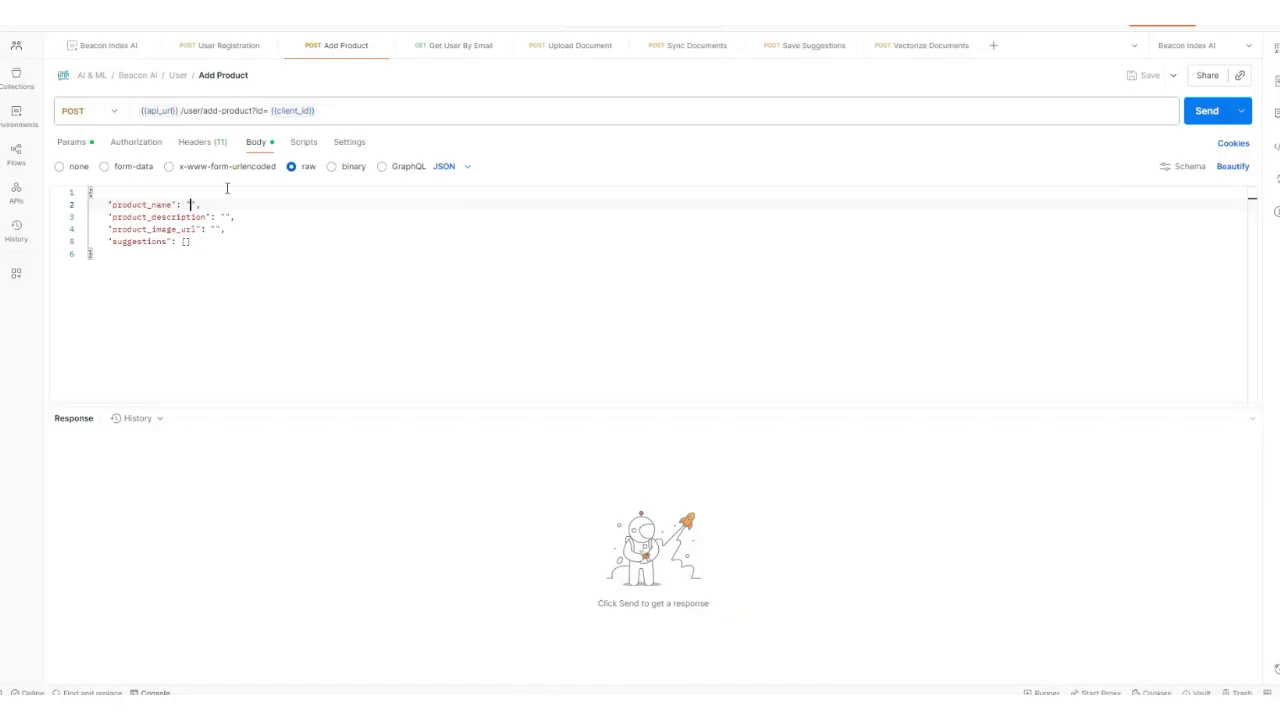
pyautogui.hotkey('ctrl', 'v')
# Step: Paste the PDF's subtitle as the product_description, removing the stray line break
pyautogui.hotkey('alt', 'Tab')
pyautogui.moveTo(405, 294); pyautogui.dragTo(740, 297)
pyautogui.hotkey('ctrl', 'c')
pyautogui.hotkey('alt', 'Tab')
pyautogui.click(223, 216)
pyautogui.hotkey('ctrl', 'v')
pyautogui.press('BackSpace')
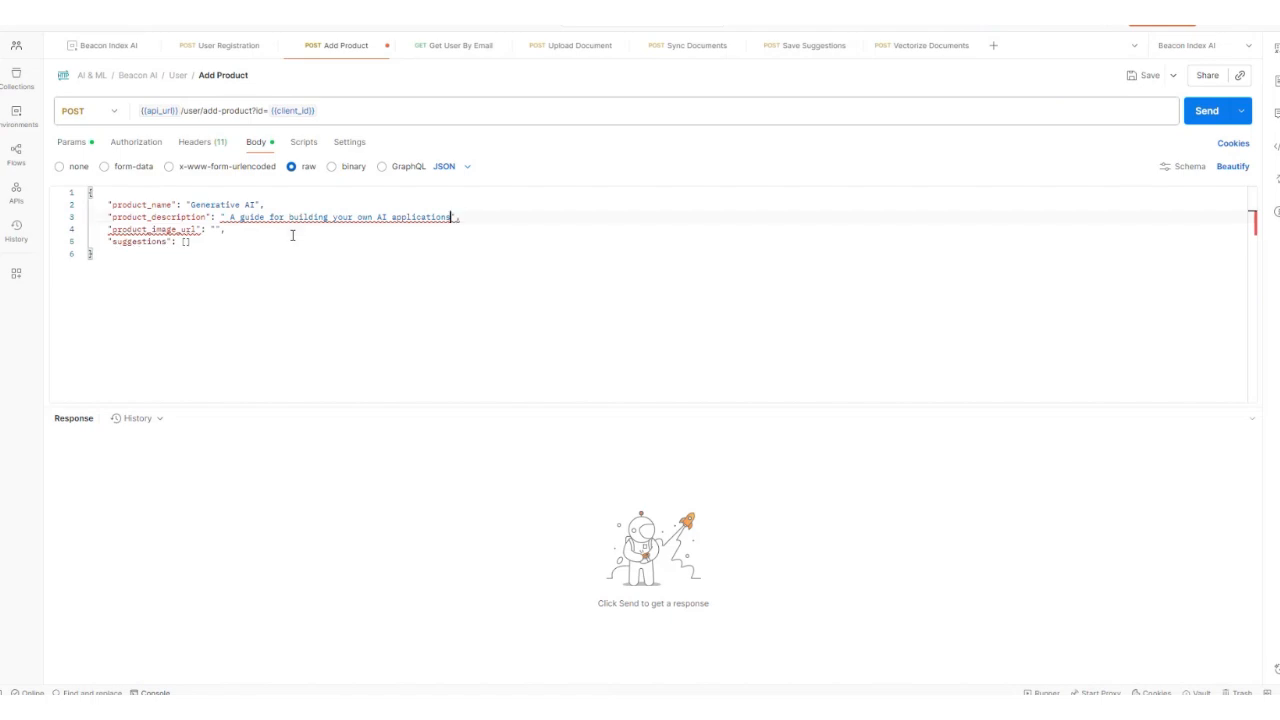
pyautogui.click(224, 238)
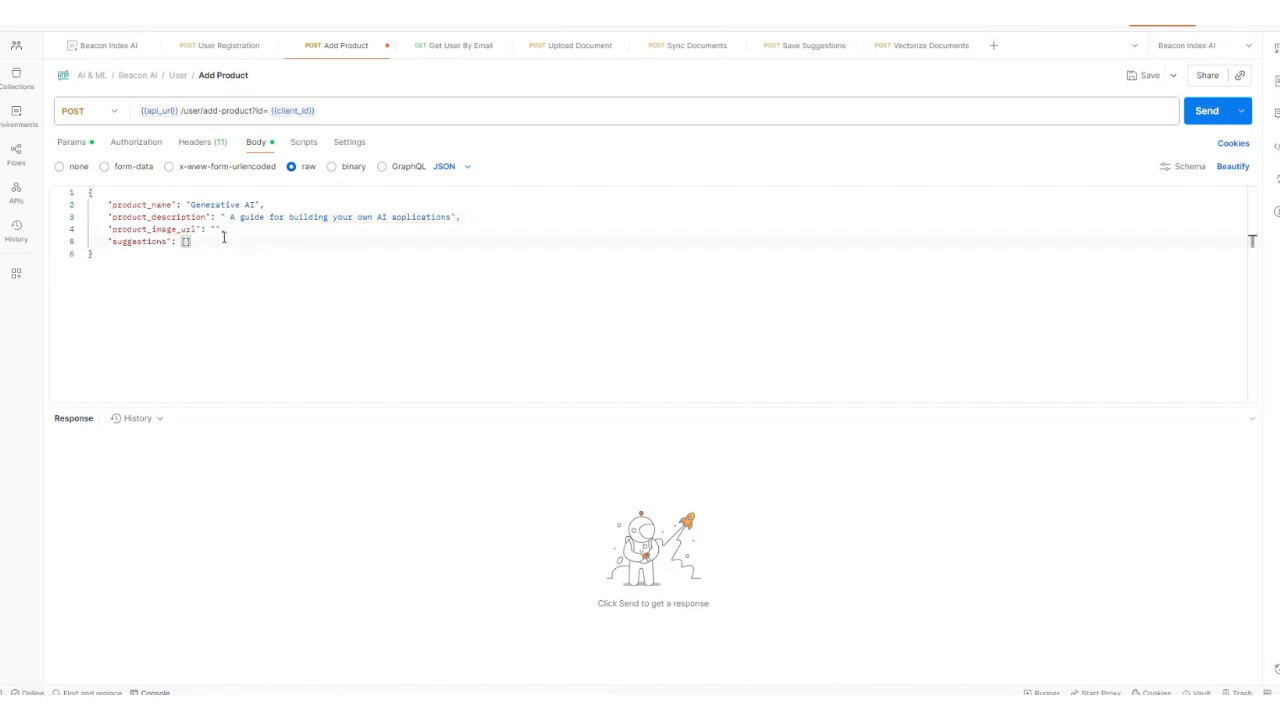
pyautogui.click(214, 229)
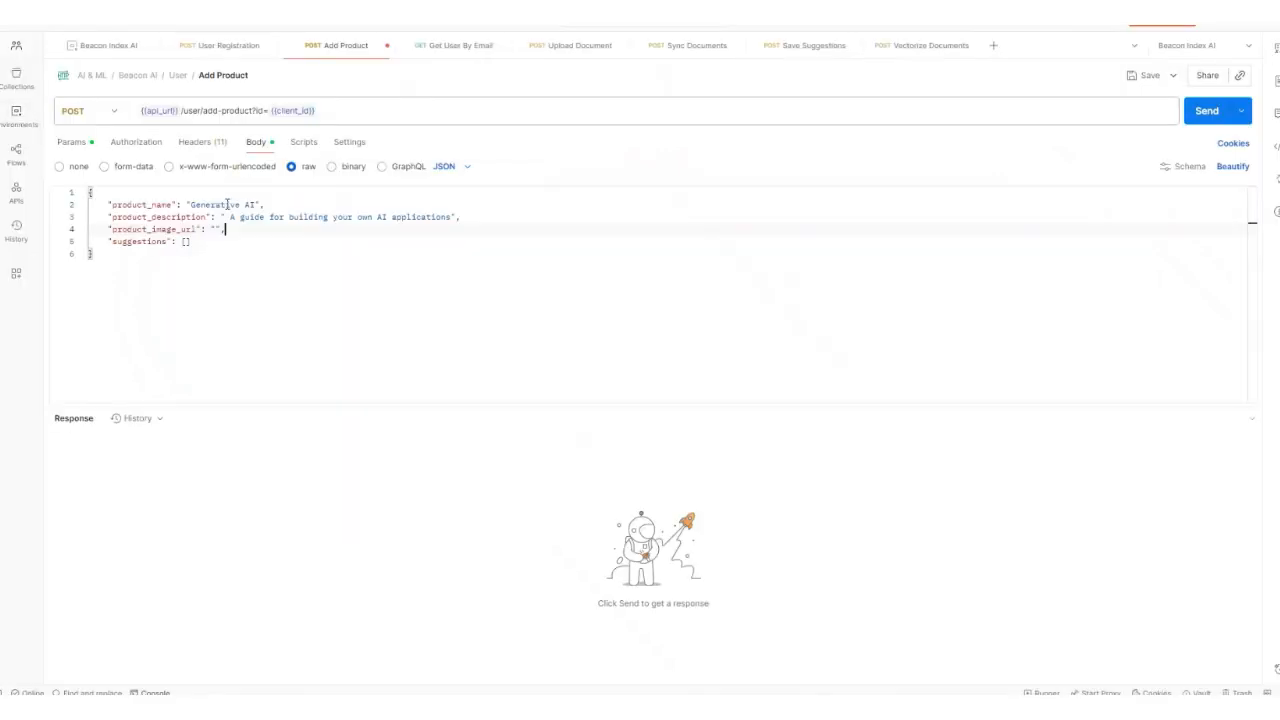
# Step: Save and send the Add Product request, then copy the registered e-mail from User Registration
pyautogui.click(167, 258)
pyautogui.hotkey('ctrl', 's')
pyautogui.click(1208, 112)
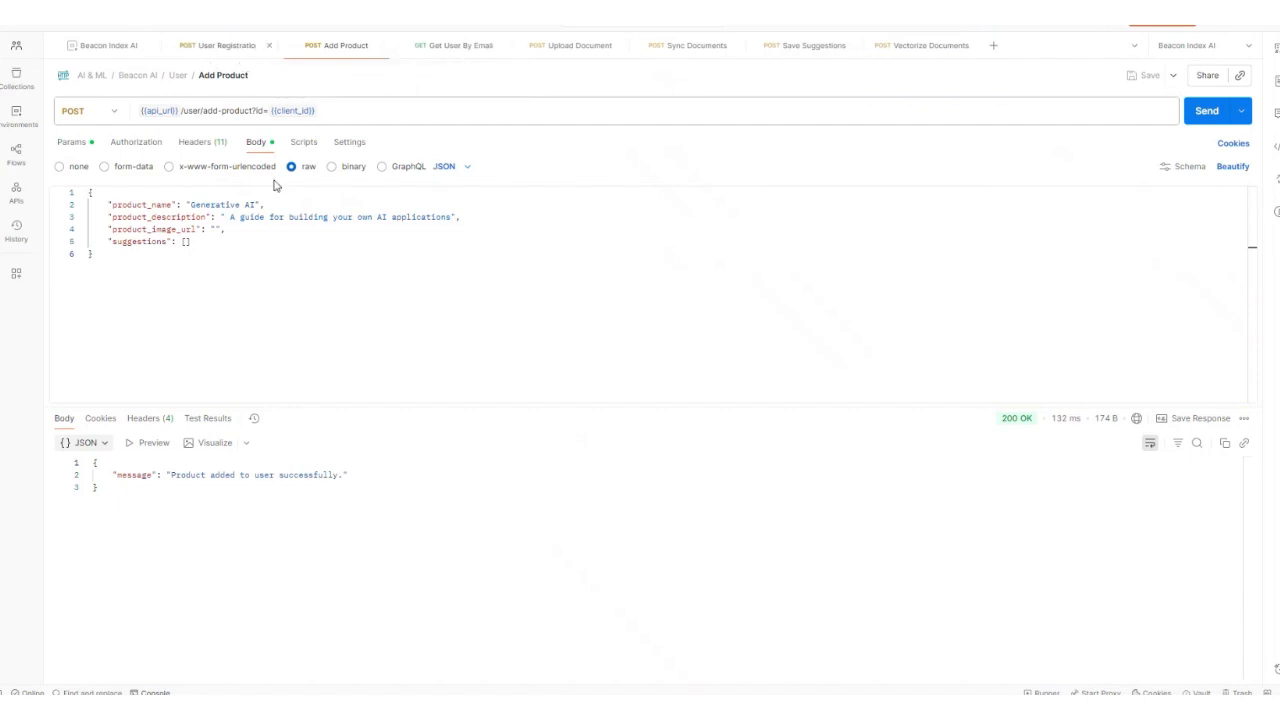
pyautogui.click(219, 46)
pyautogui.moveTo(147, 204); pyautogui.dragTo(214, 203)
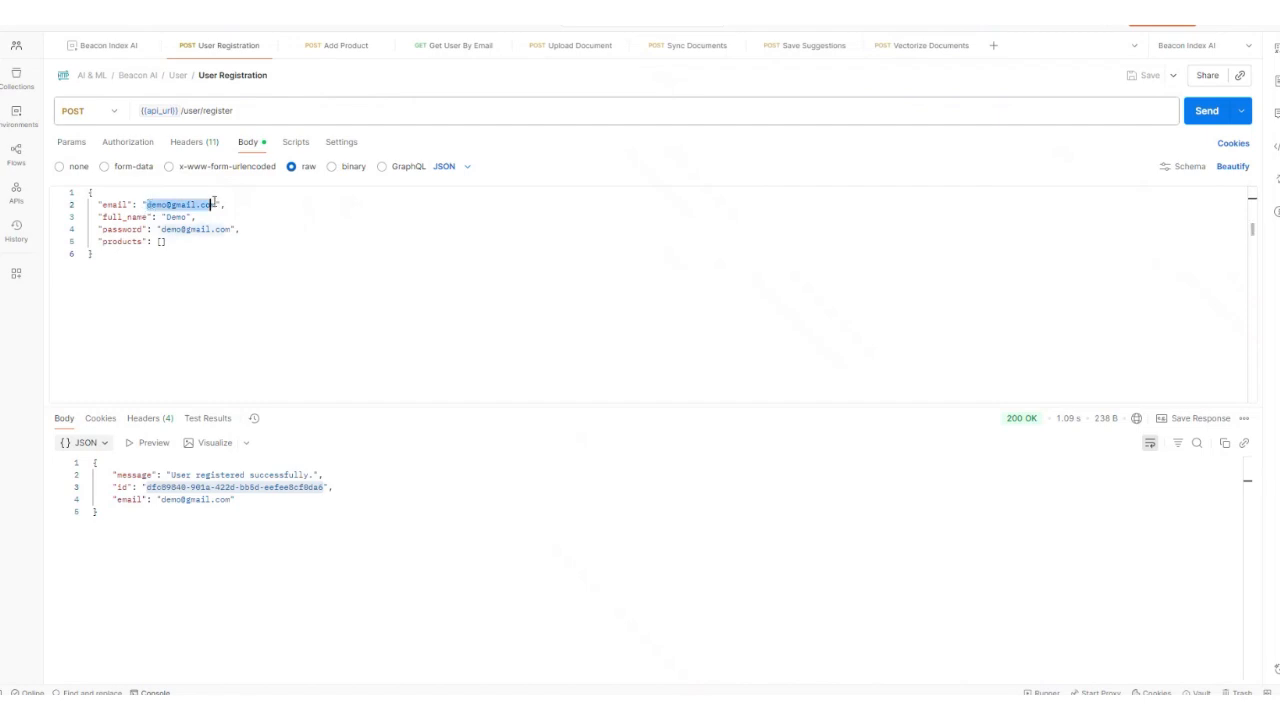
pyautogui.click(451, 46)
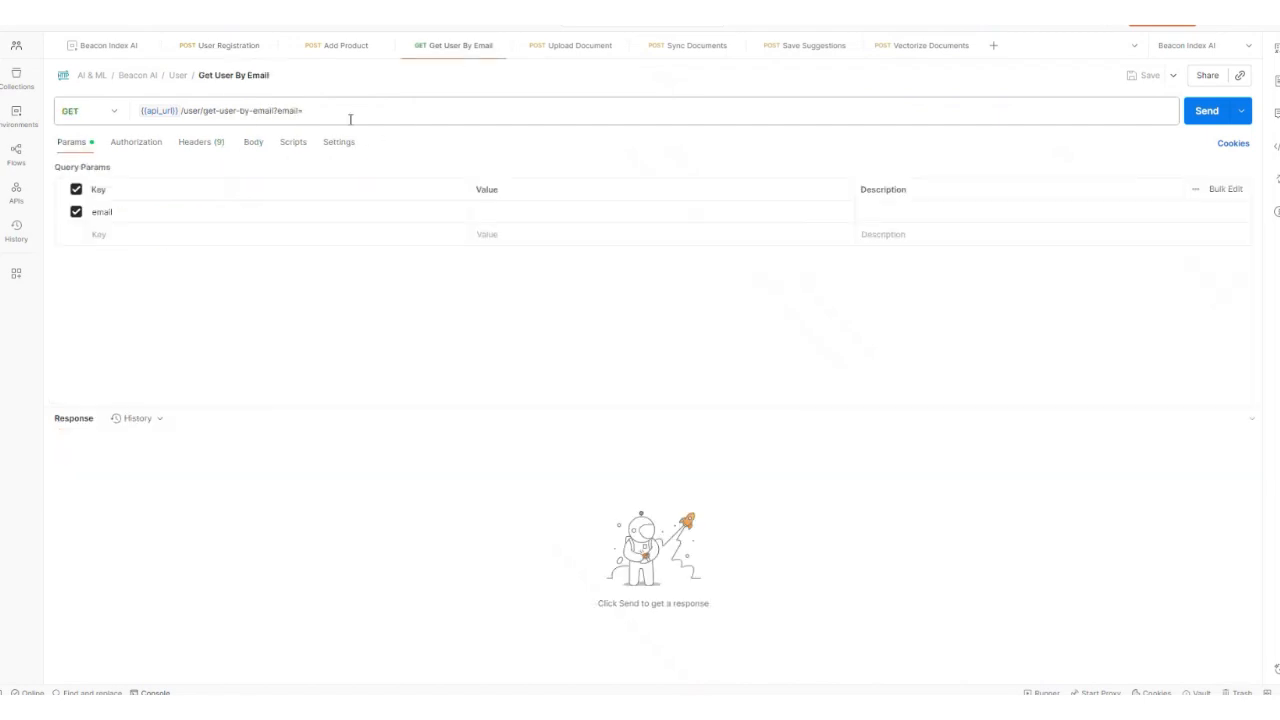
# Step: Look up the user by the pasted e-mail and copy the client_id from the response
pyautogui.click(507, 210)
pyautogui.hotkey('ctrl', 'v')
pyautogui.click(1207, 110)
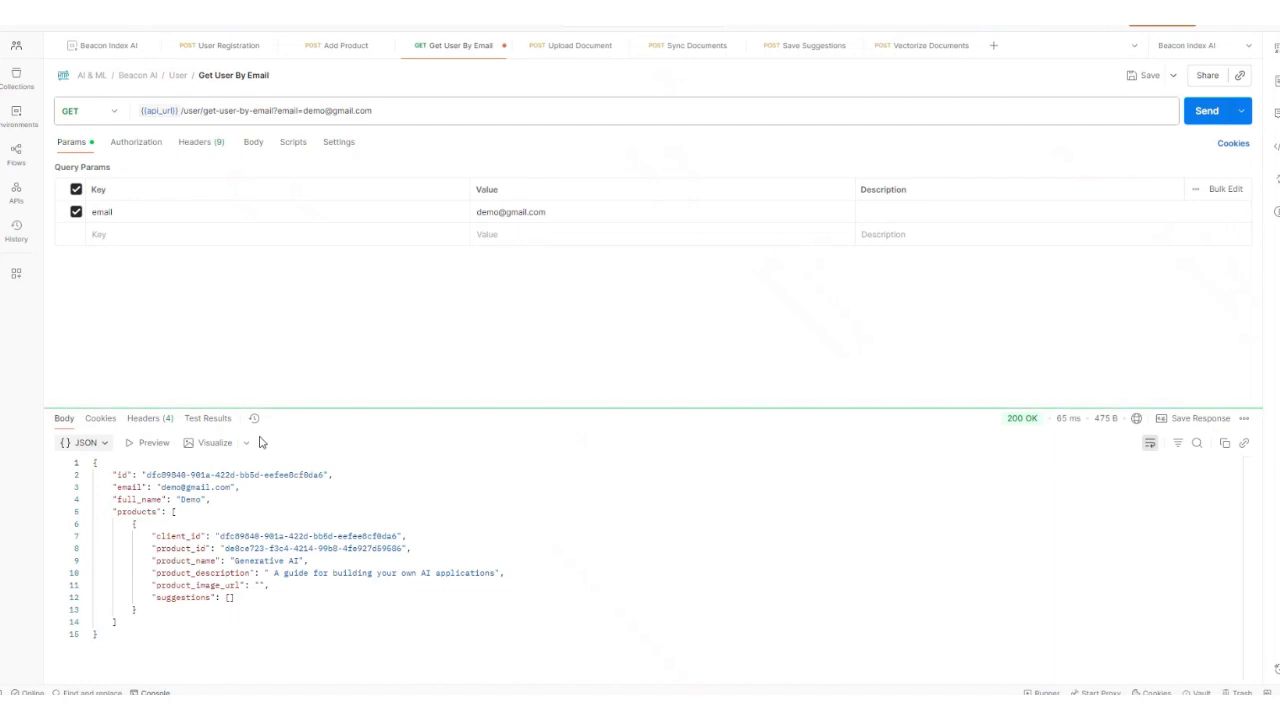
pyautogui.moveTo(112, 476); pyautogui.dragTo(252, 492)
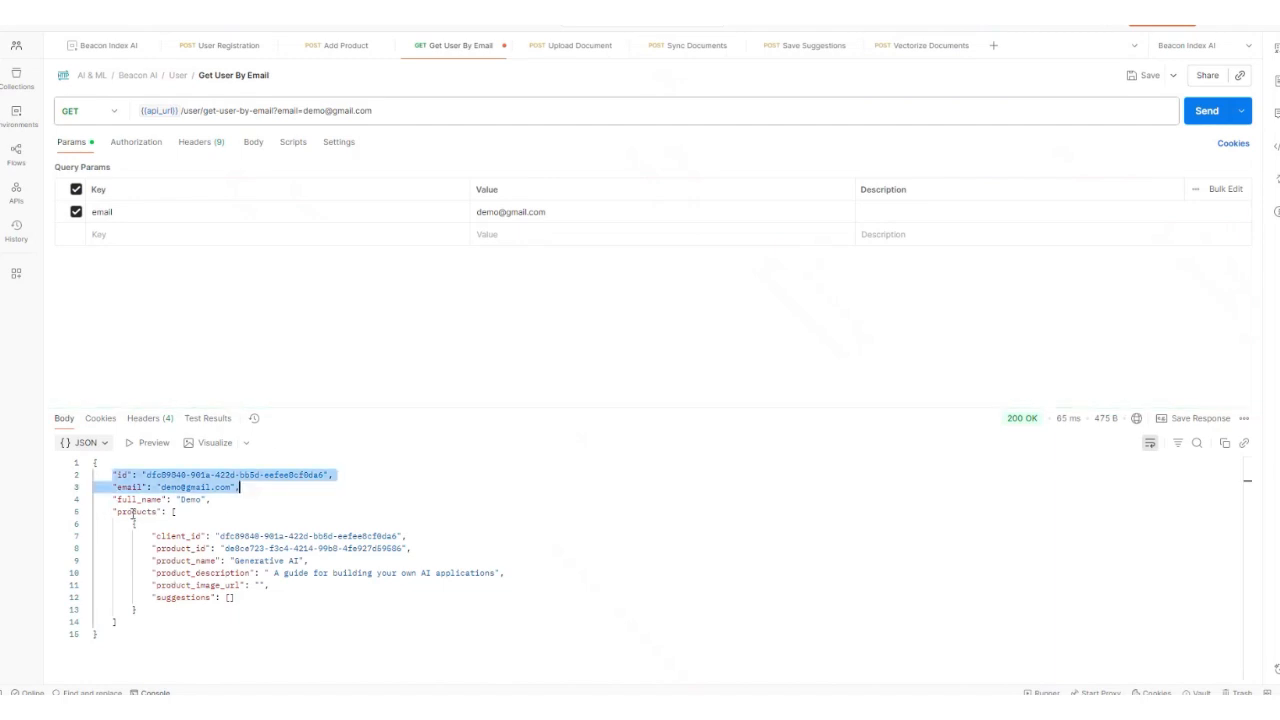
pyautogui.moveTo(133, 518); pyautogui.dragTo(296, 561)
pyautogui.click(261, 597)
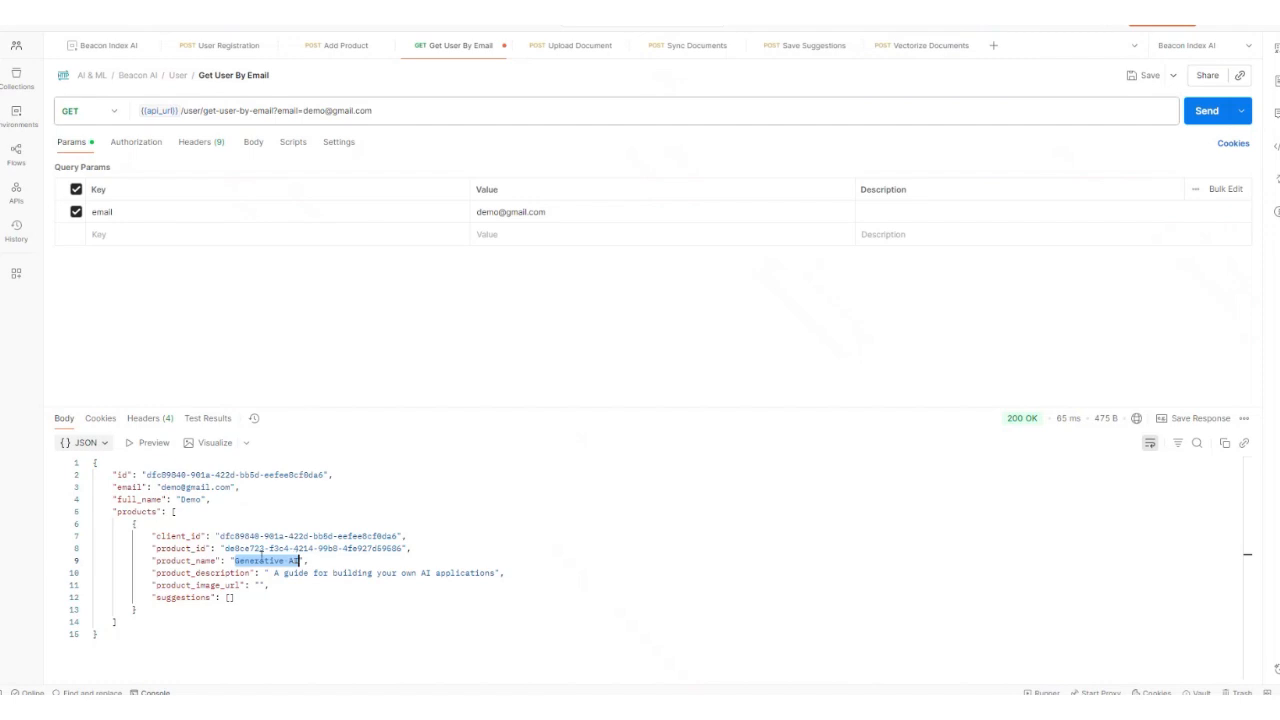
pyautogui.moveTo(219, 536); pyautogui.dragTo(398, 536)
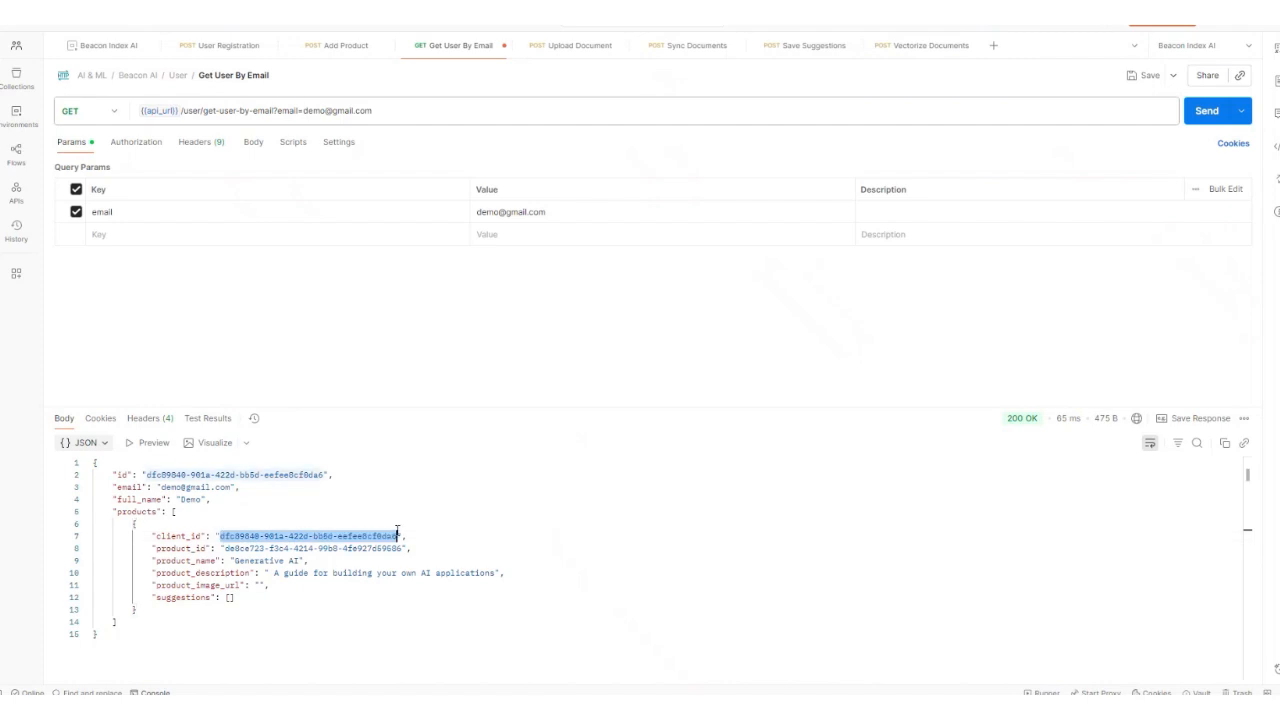
pyautogui.hotkey('alt', 'Tab')
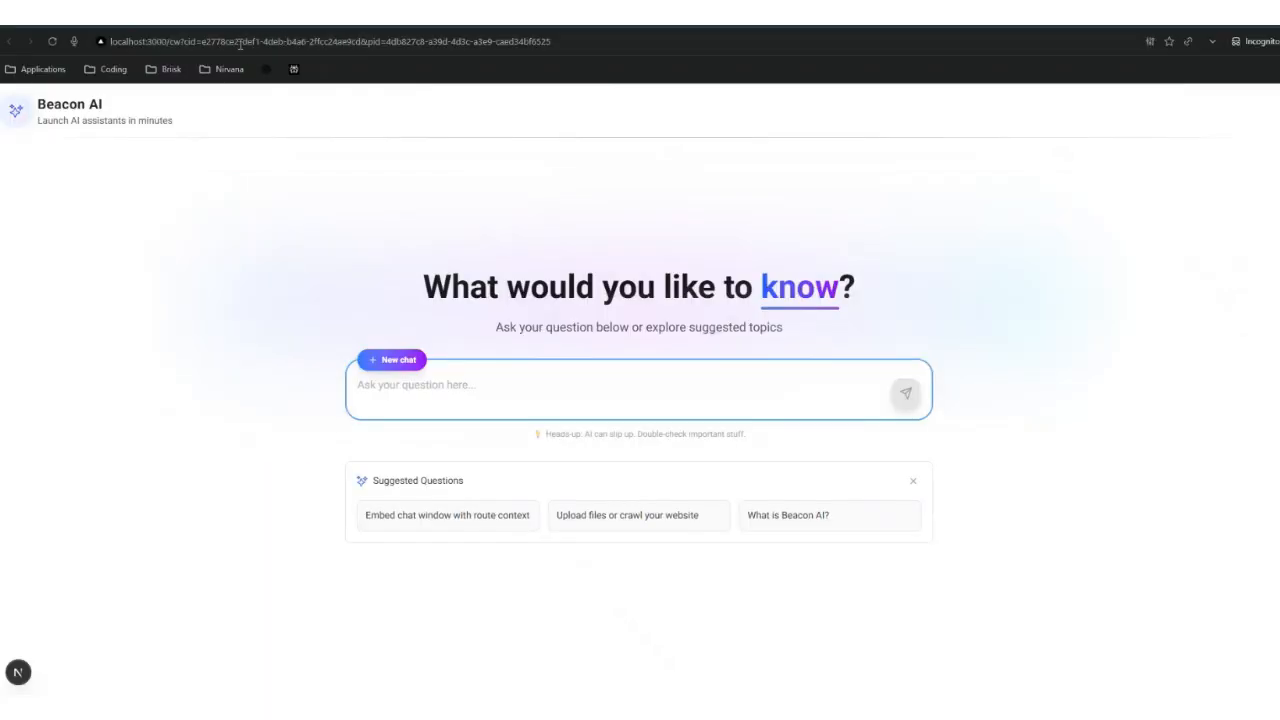
# Step: Replace the URL's cid and pid with the copied client_id and product_id and load it
pyautogui.moveTo(203, 41); pyautogui.dragTo(362, 41)
pyautogui.hotkey('ctrl', 'v')
pyautogui.hotkey('alt', 'Tab')
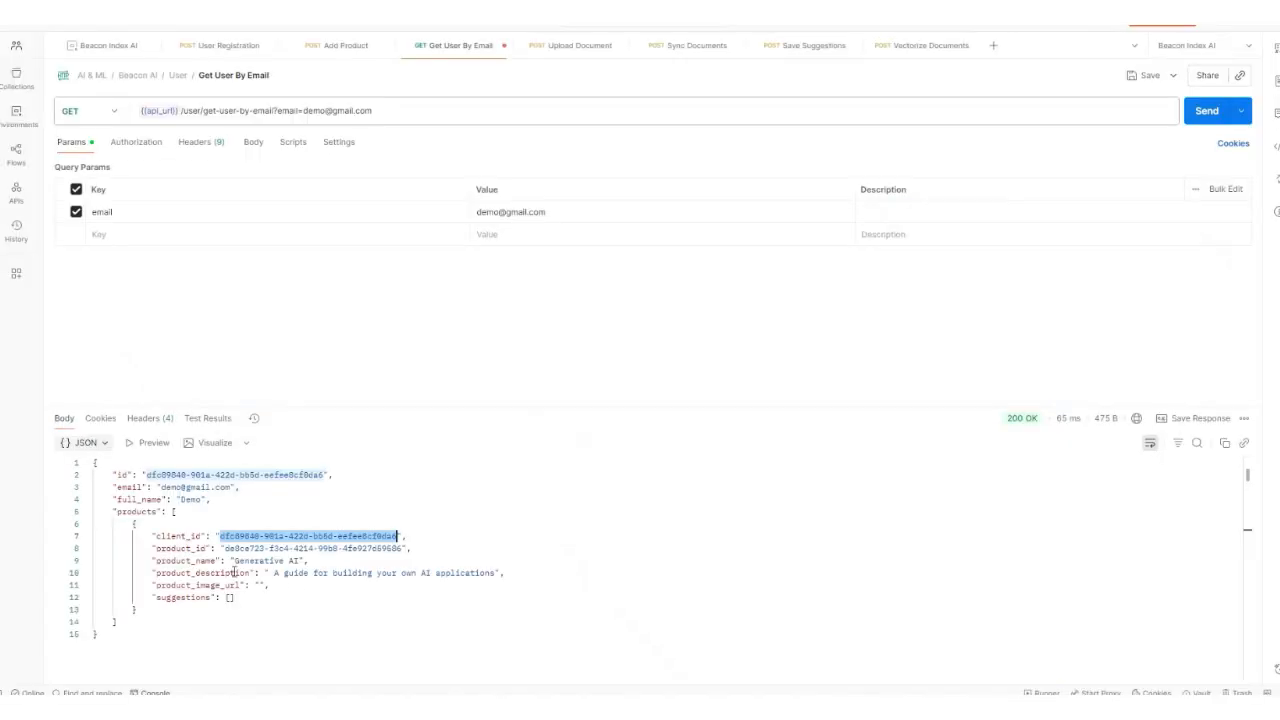
pyautogui.moveTo(225, 549); pyautogui.dragTo(404, 549)
pyautogui.hotkey('ctrl', 'c')
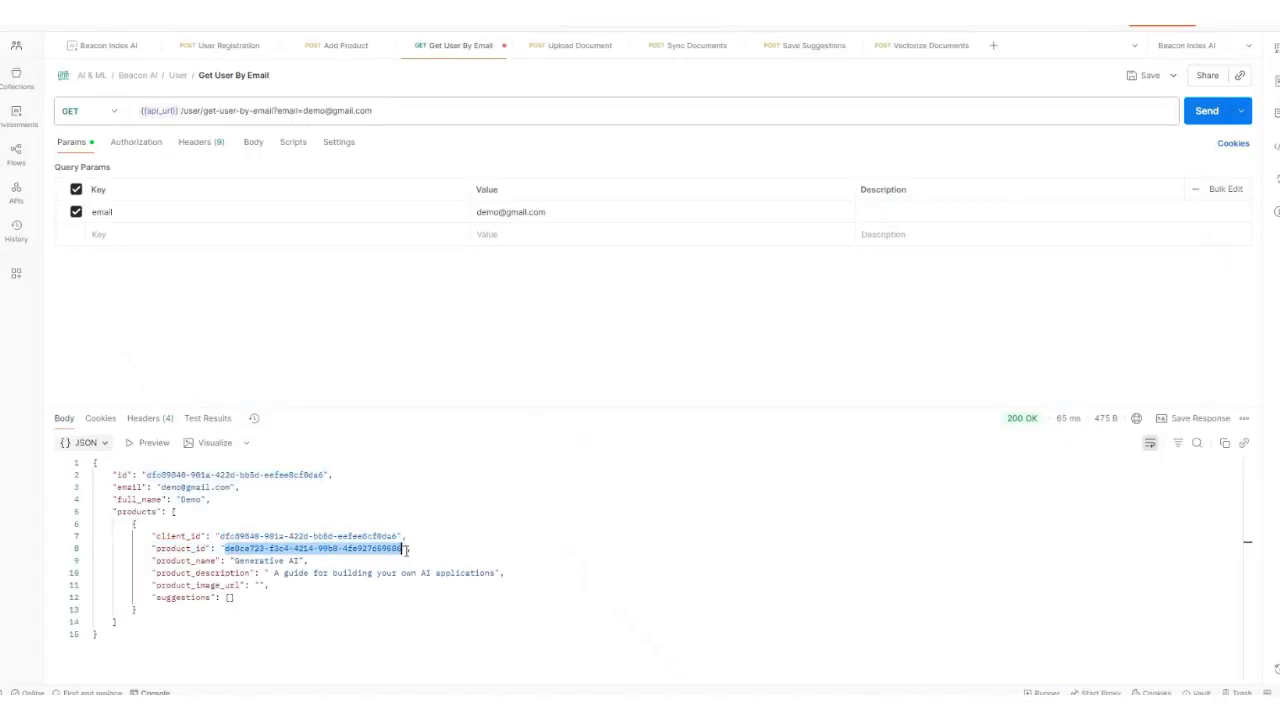
pyautogui.hotkey('alt', 'Tab')
pyautogui.moveTo(388, 41); pyautogui.dragTo(597, 43)
pyautogui.hotkey('ctrl', 'v')
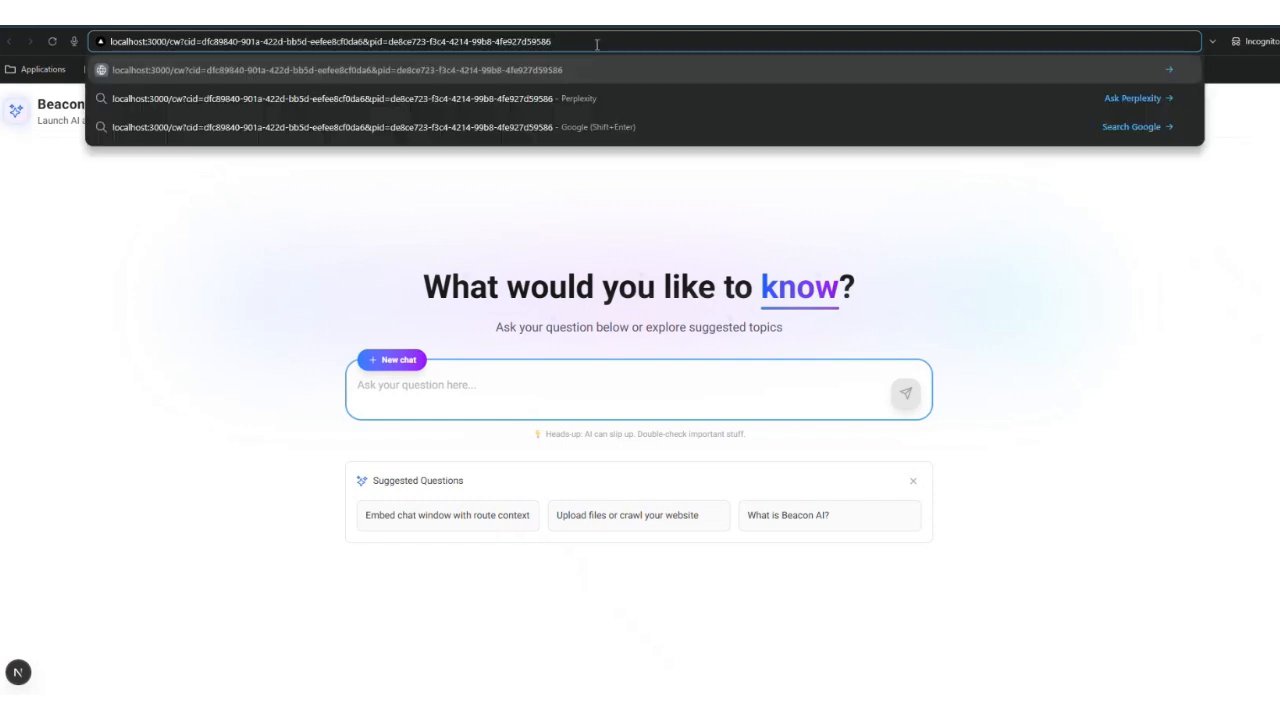
pyautogui.press('Return')
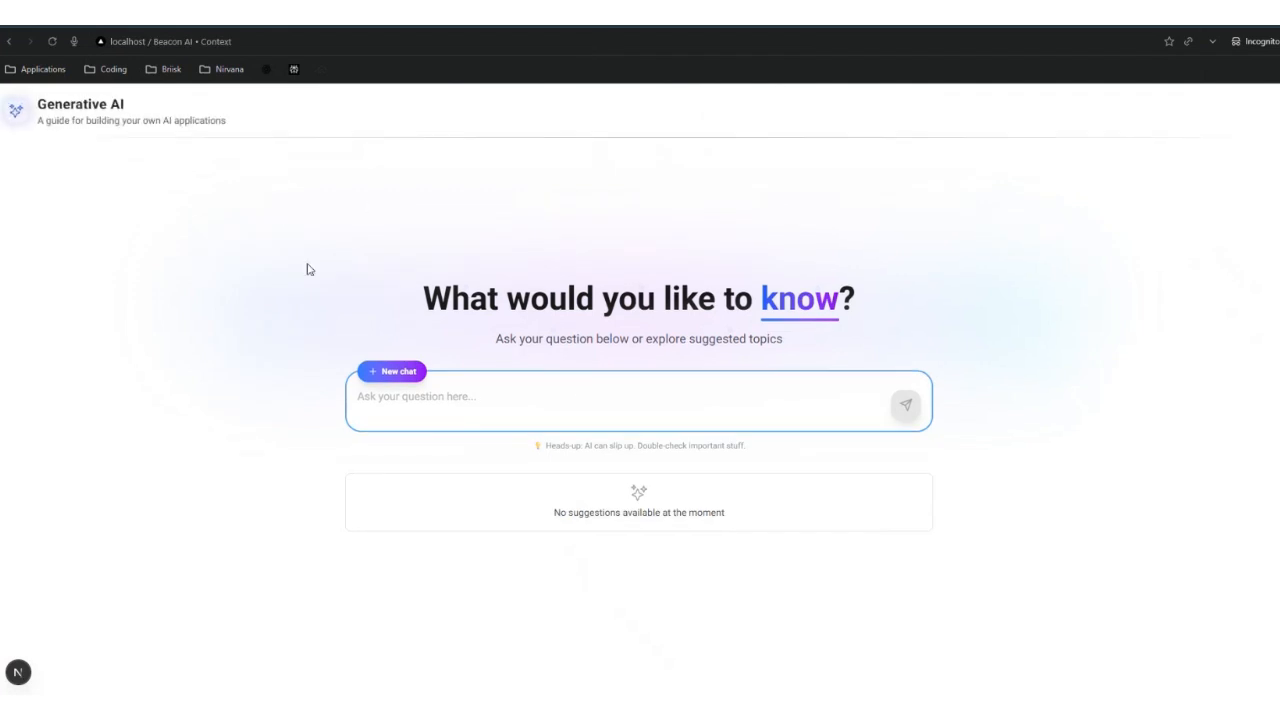
# Step: Highlight the no-suggestions message, the Generative AI heading and the subtitle
pyautogui.moveTo(553, 512); pyautogui.dragTo(837, 530)
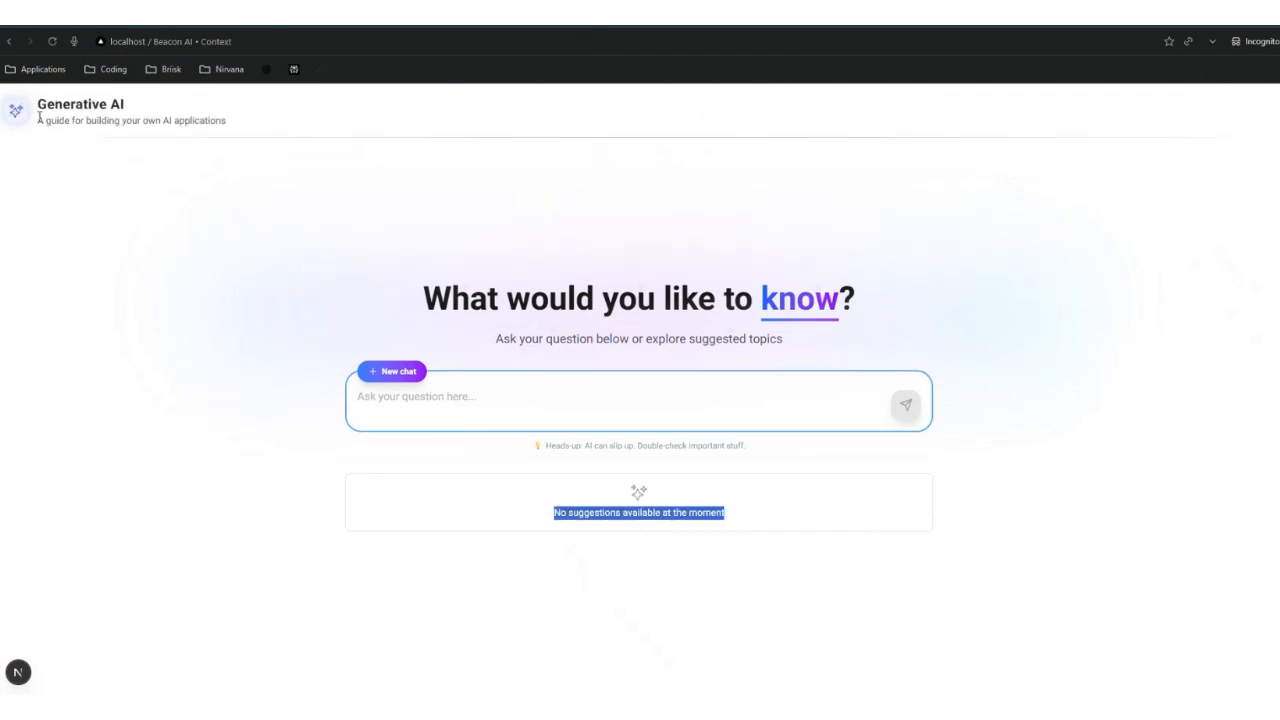
pyautogui.moveTo(37, 104); pyautogui.dragTo(125, 104)
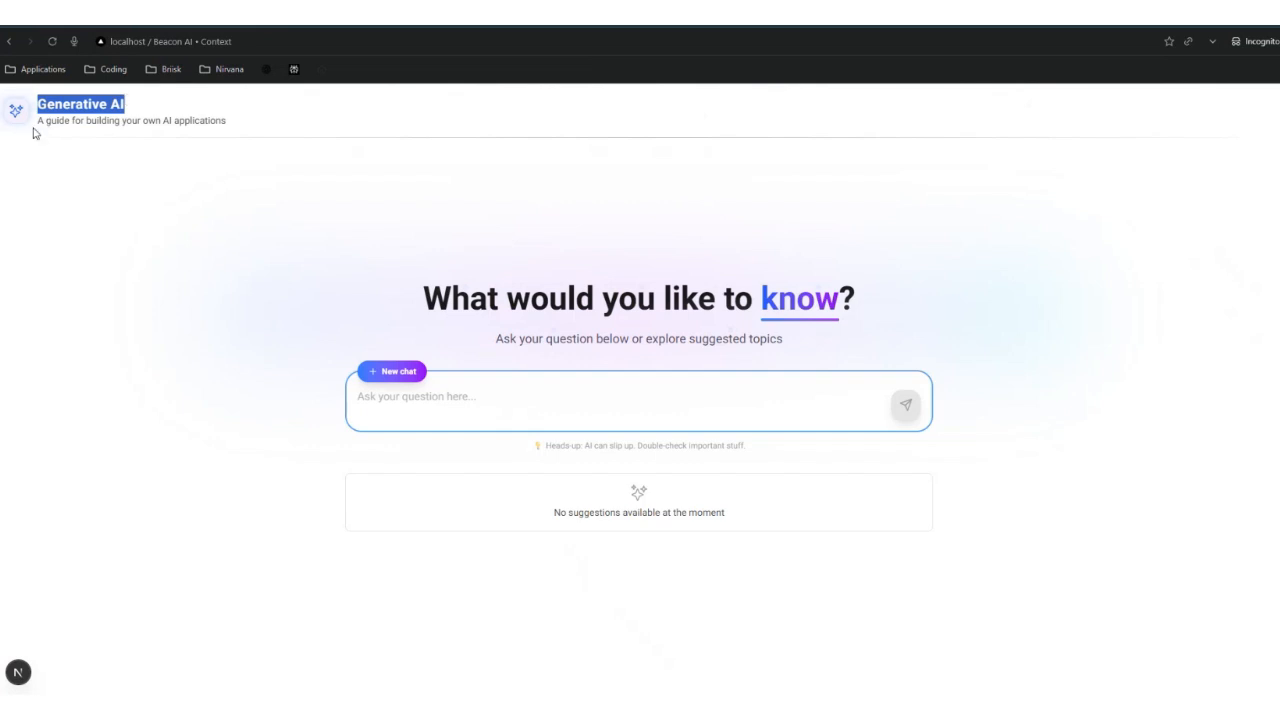
pyautogui.moveTo(36, 121); pyautogui.dragTo(241, 131)
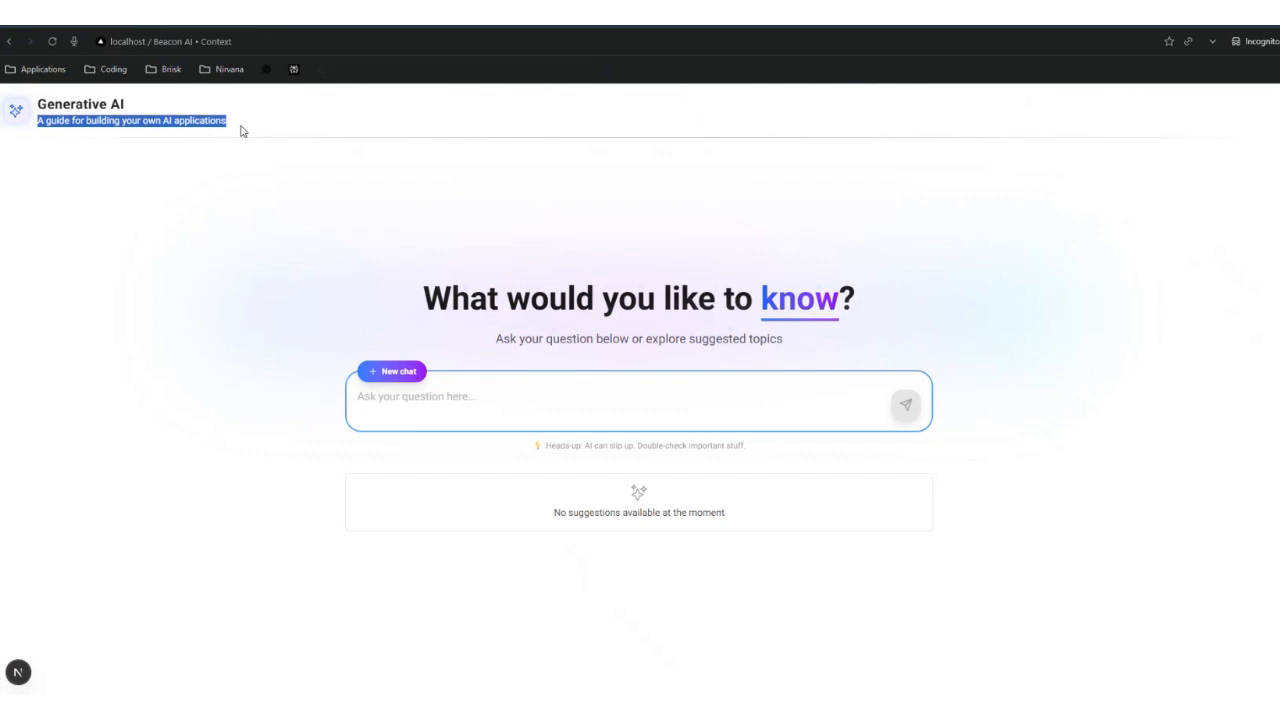
pyautogui.click(249, 240)
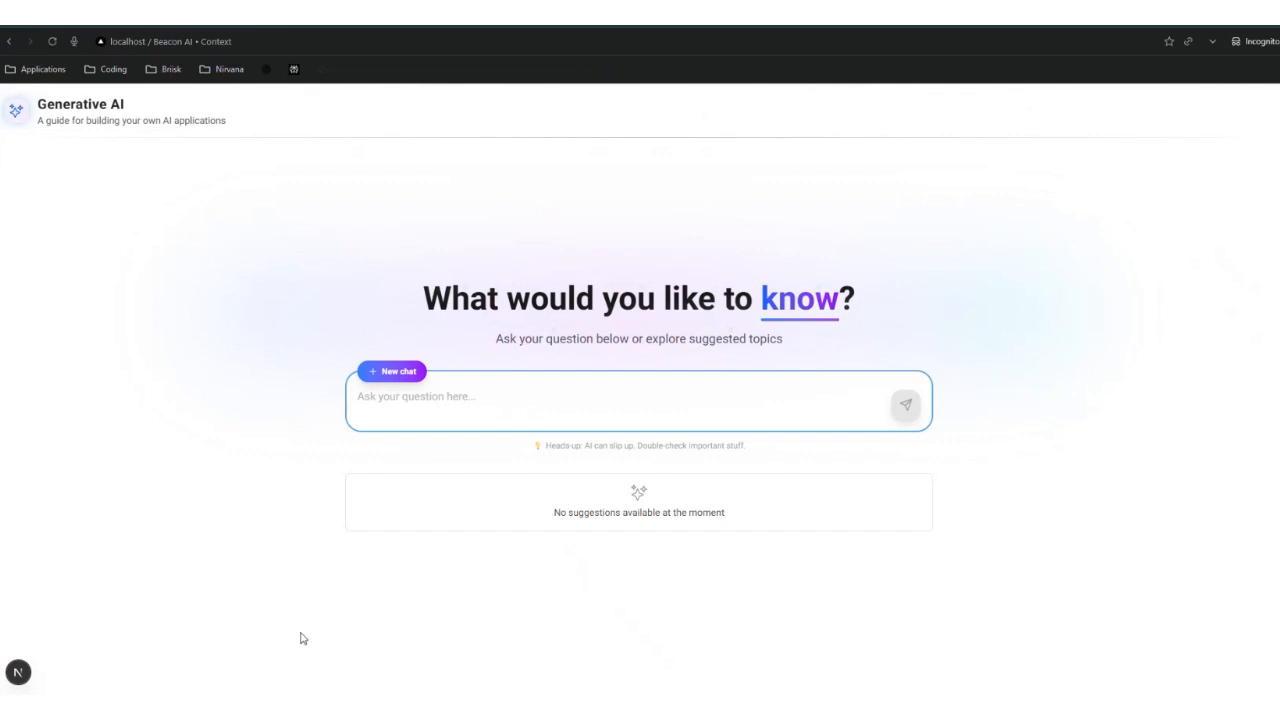
# Step: Switch to the localhost:3000 tab and scroll the Four steps to go live page
pyautogui.click(111, 27)
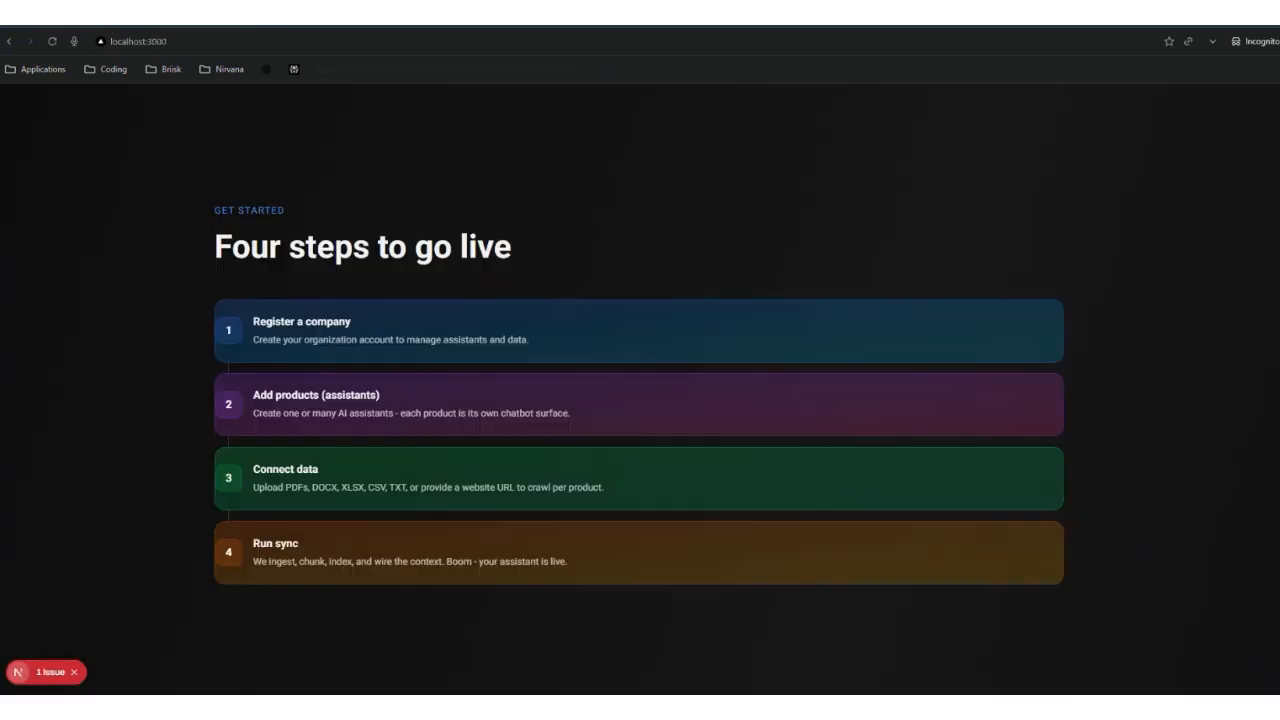
pyautogui.scroll(-1, 147, 432)
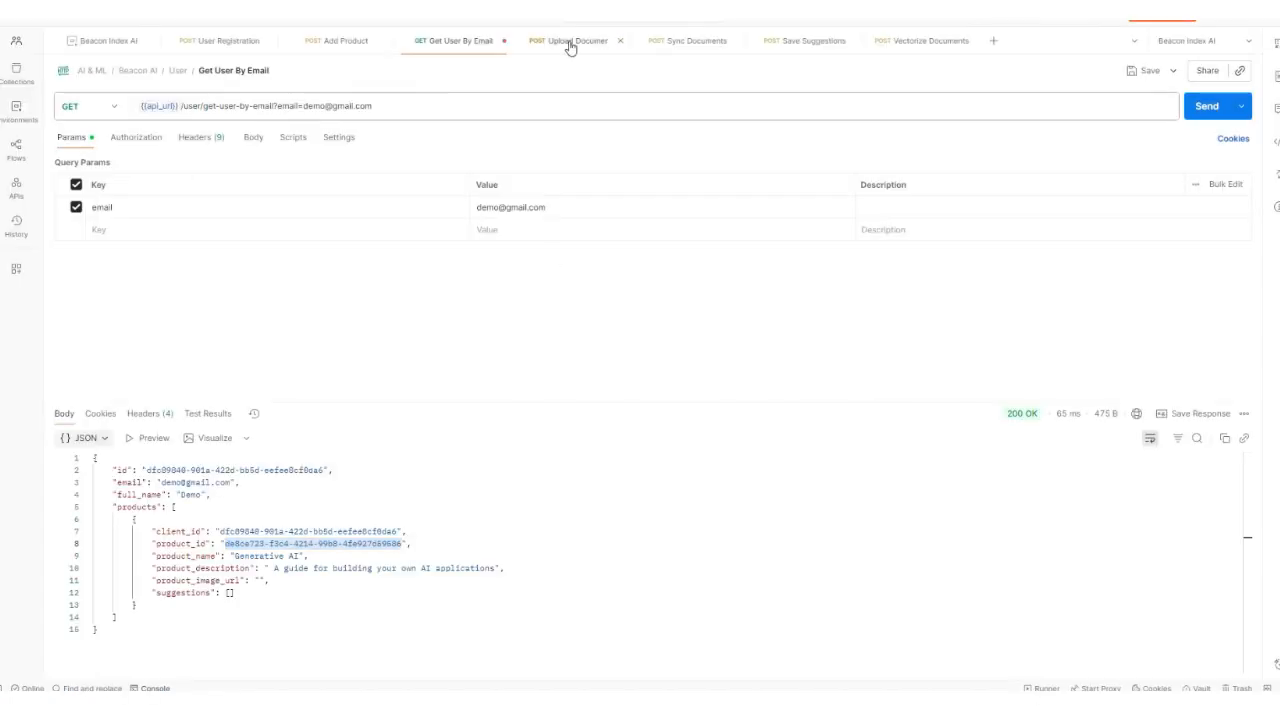
# Step: Attach Generative AI Guide.pdf from Downloads > Demo to Upload Document and send it, getting 400 Bad Request
pyautogui.click(569, 42)
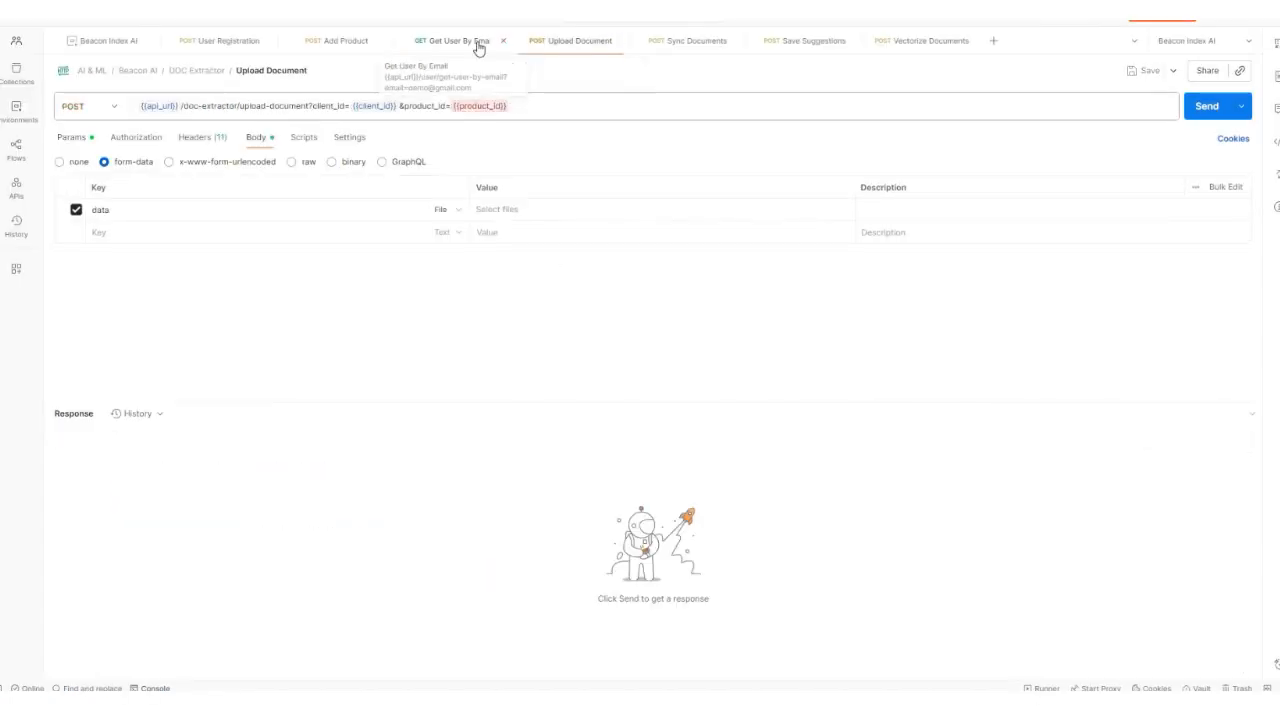
pyautogui.click(563, 40)
pyautogui.click(510, 214)
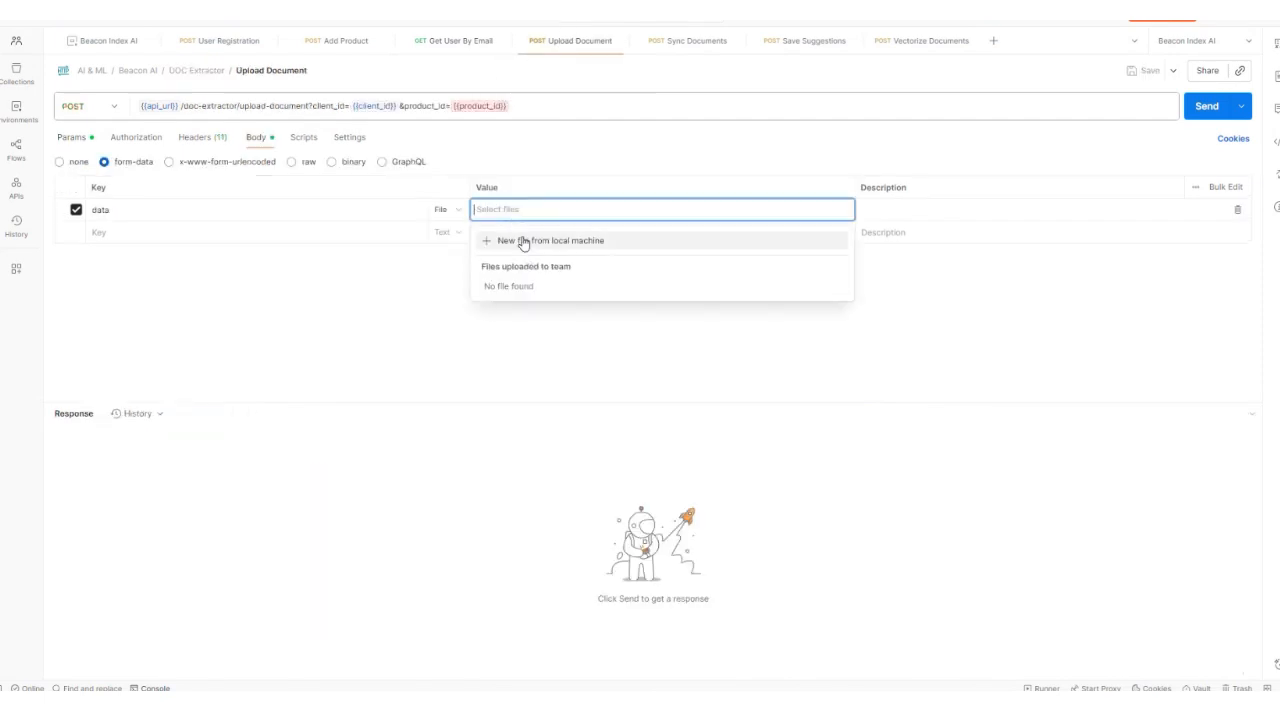
pyautogui.click(509, 240)
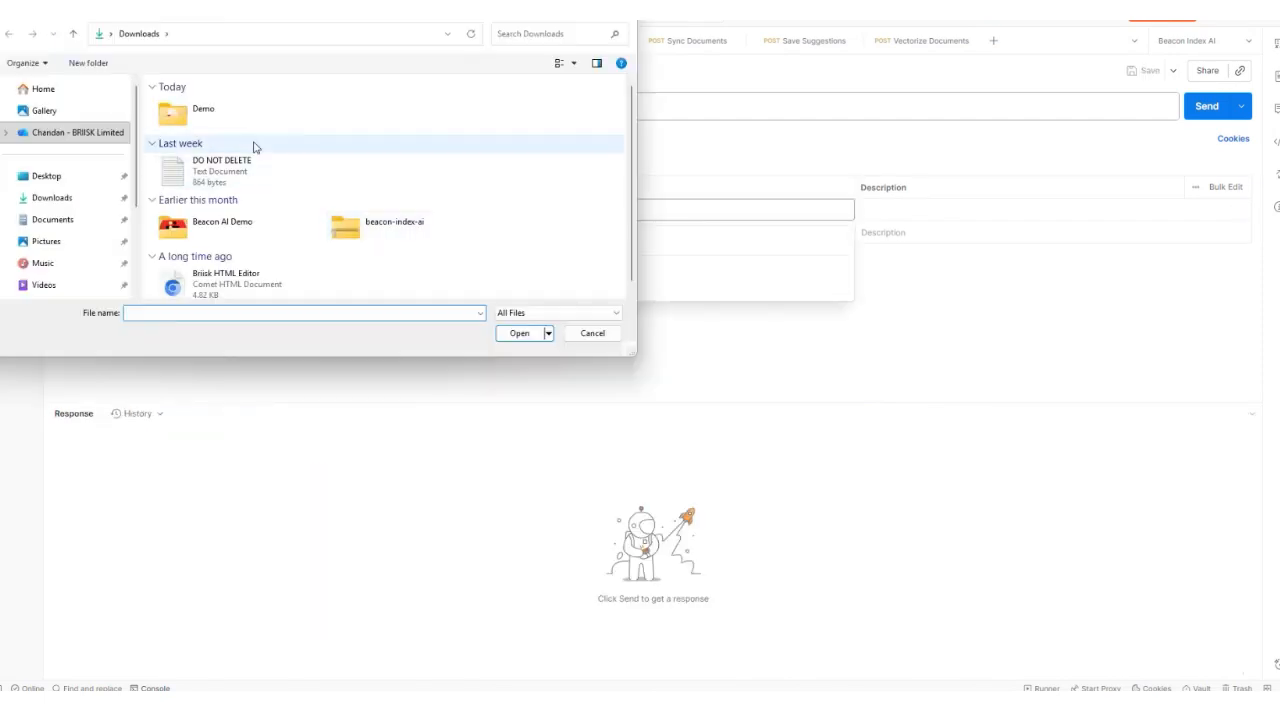
pyautogui.doubleClick(201, 124)
pyautogui.click(203, 124)
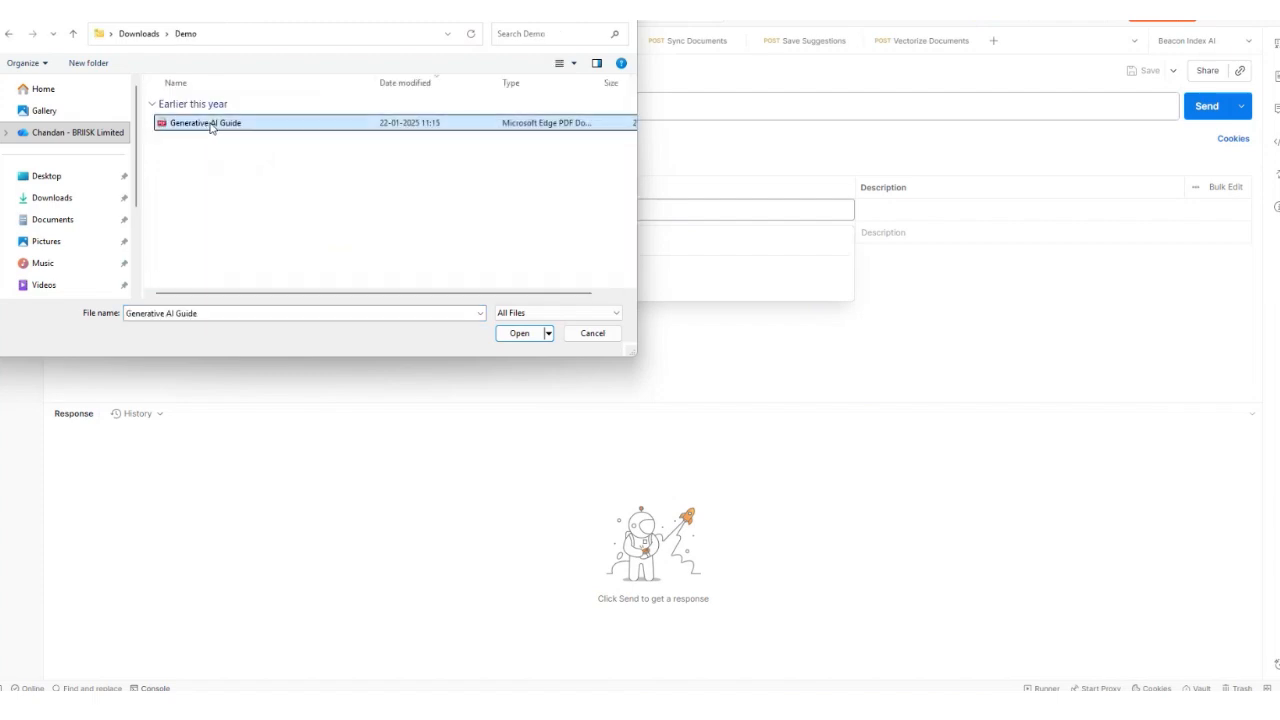
pyautogui.click(528, 336)
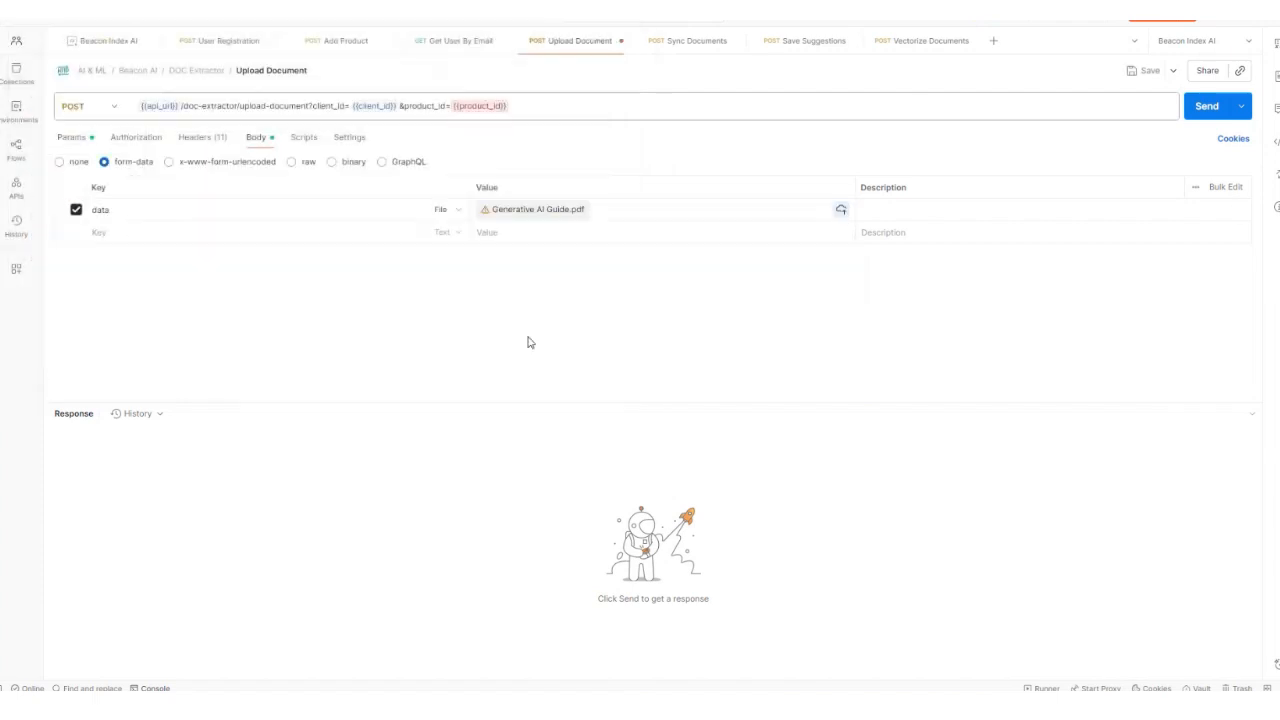
pyautogui.click(1203, 107)
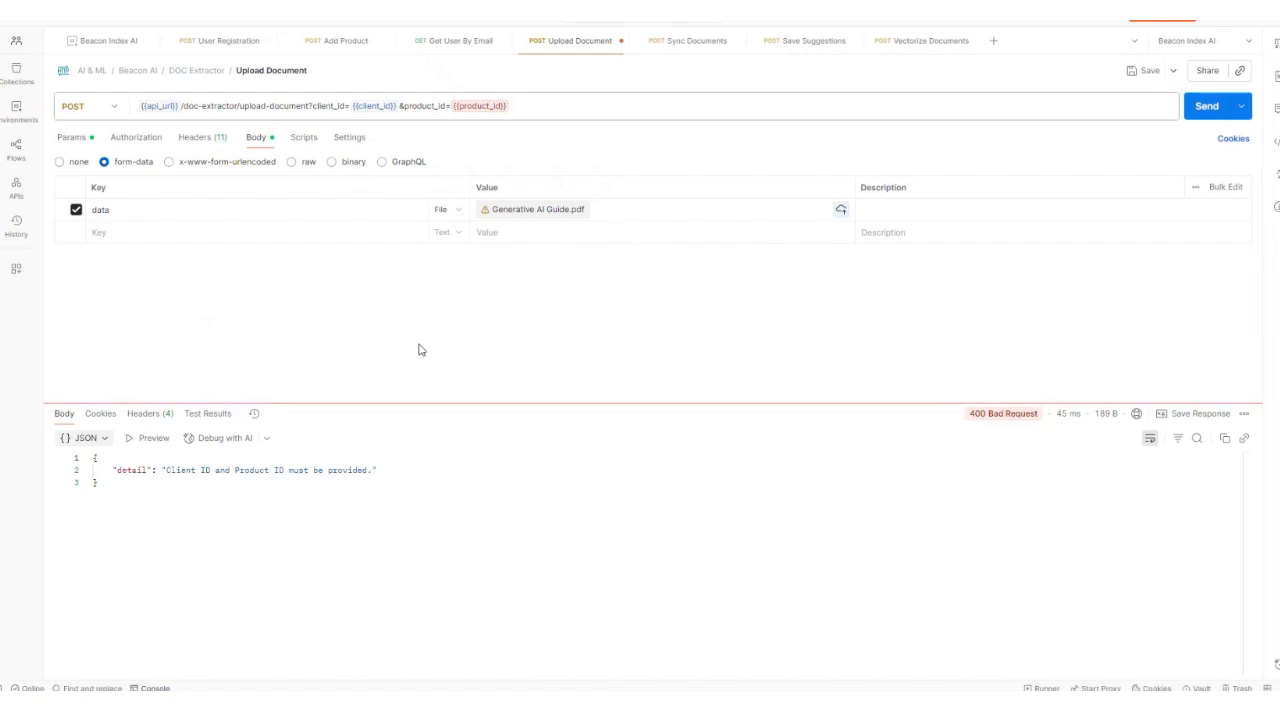
# Step: Copy the product_id from Get User By Email's response into the collection's product_id variable
pyautogui.click(454, 41)
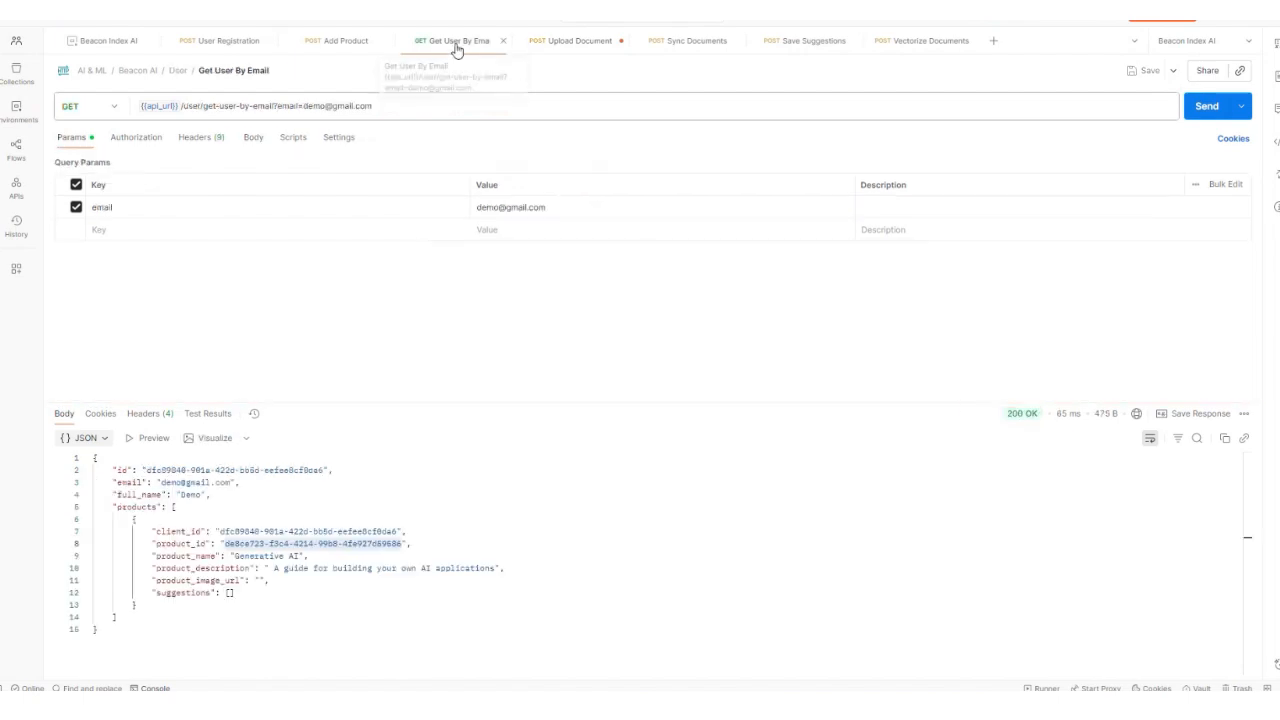
pyautogui.click(1247, 617)
pyautogui.moveTo(226, 543); pyautogui.dragTo(403, 543)
pyautogui.click(124, 44)
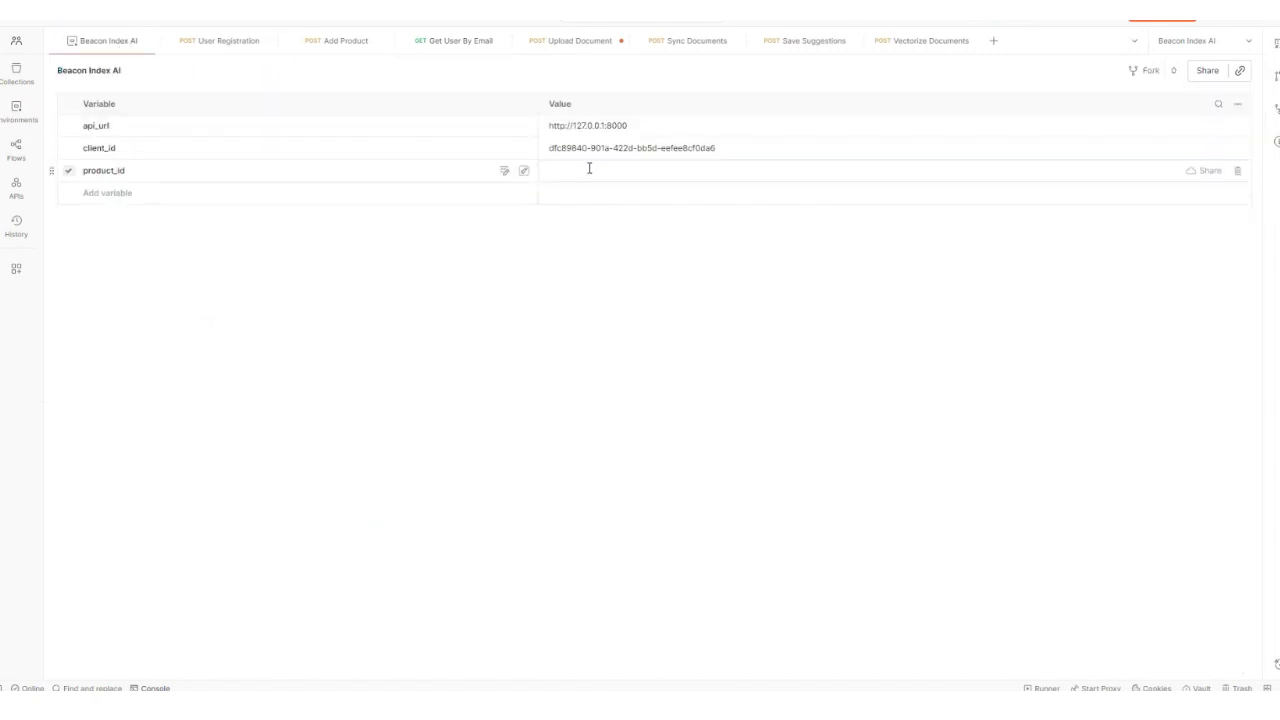
pyautogui.click(589, 170)
pyautogui.hotkey('ctrl', 'v')
# Step: Resend Upload Document for a 200 OK storage link, then bring up Sync Documents
pyautogui.click(540, 44)
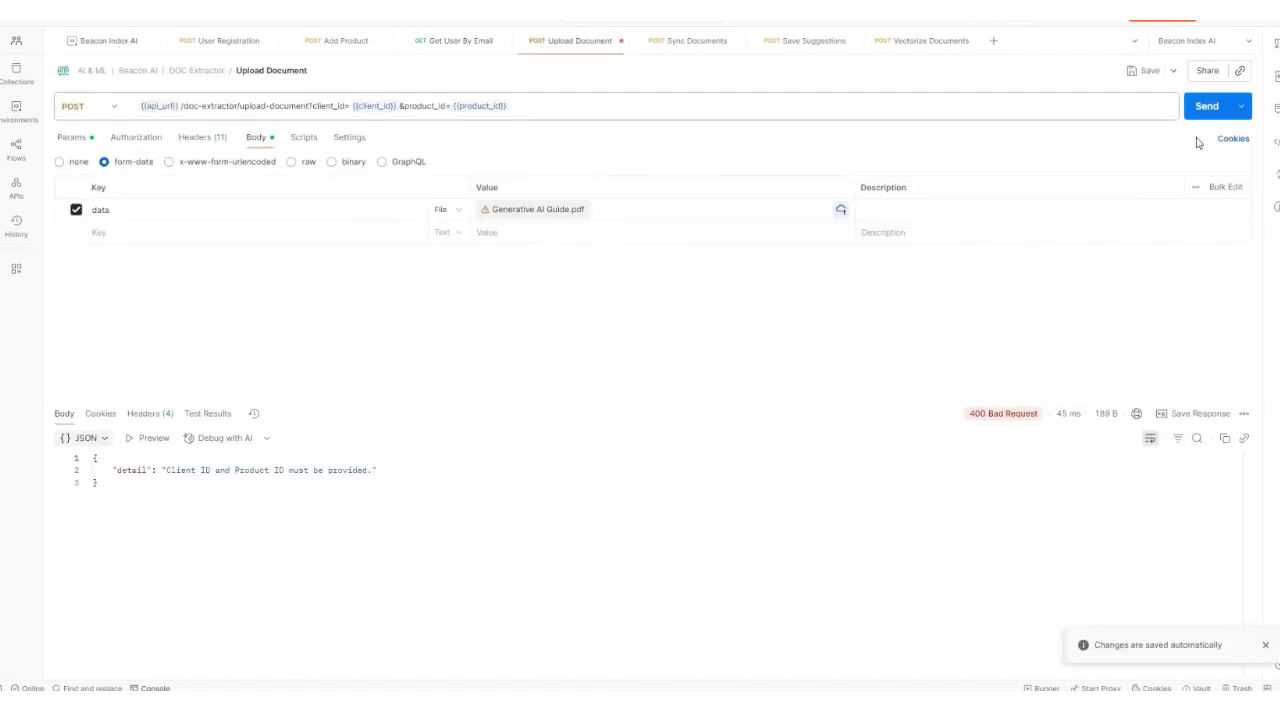
pyautogui.click(1208, 108)
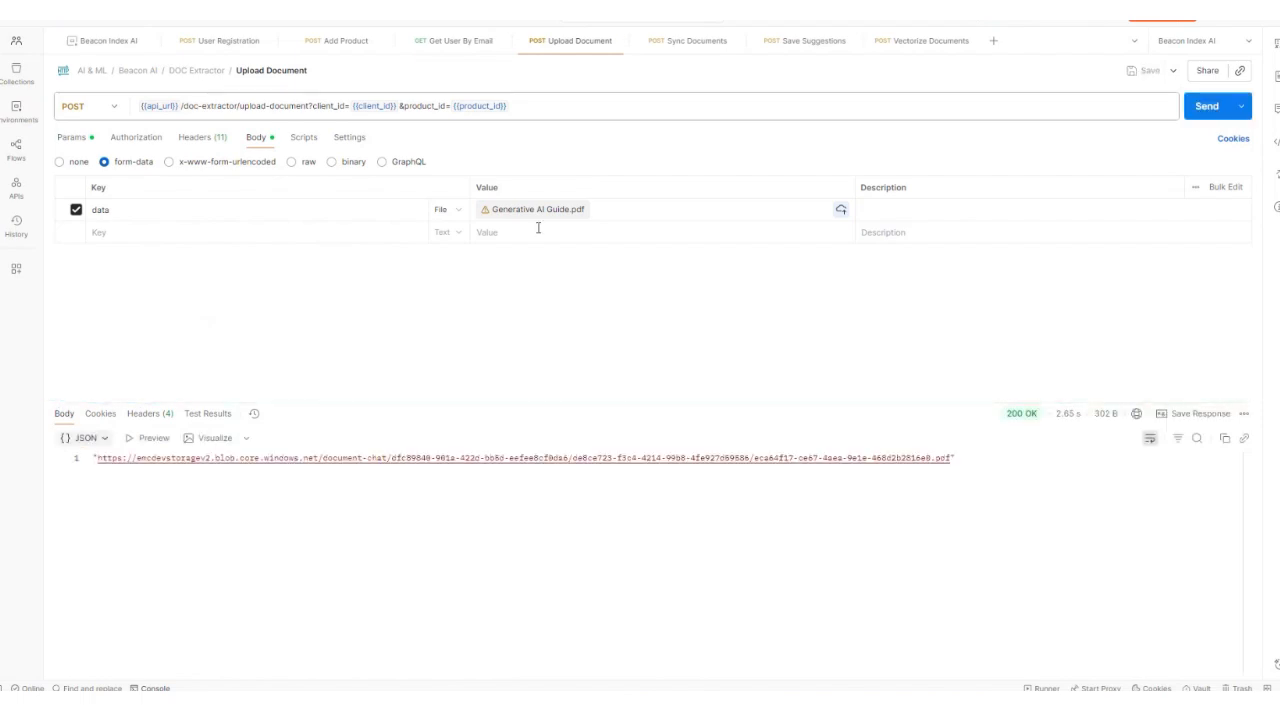
pyautogui.click(686, 42)
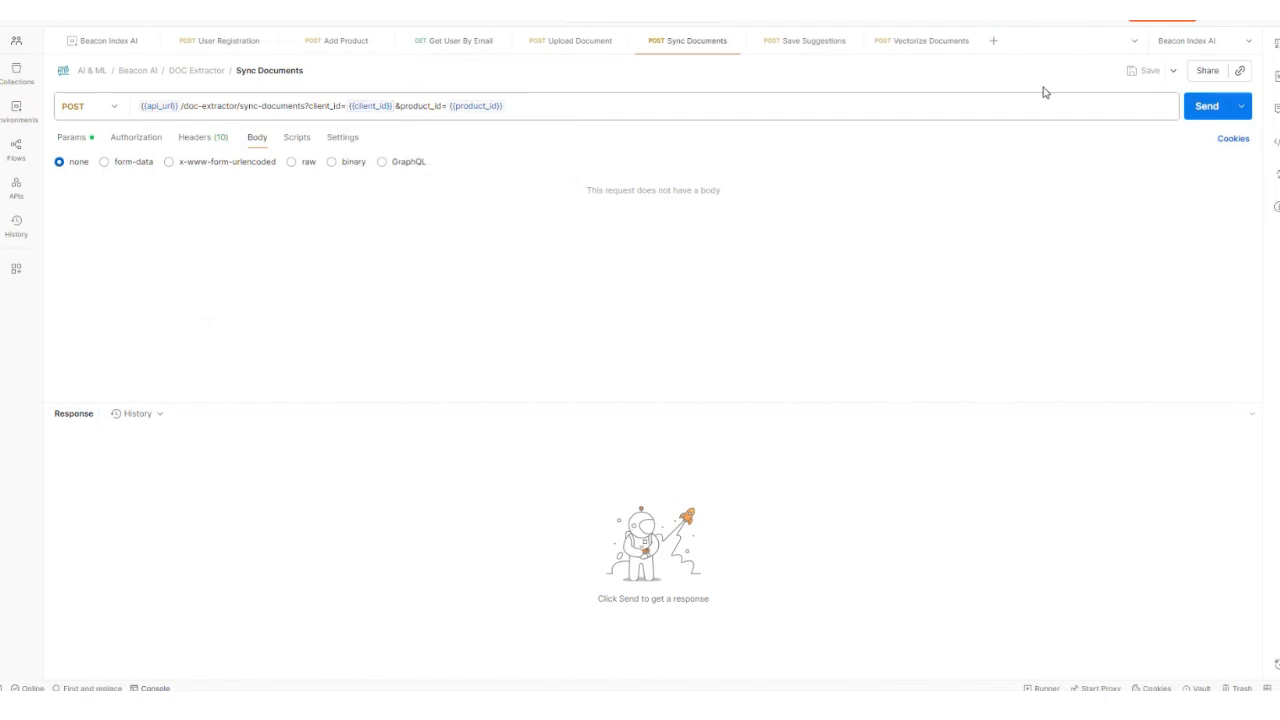
# Step: Send the Sync Documents request and leave it waiting for a response
pyautogui.click(1207, 106)
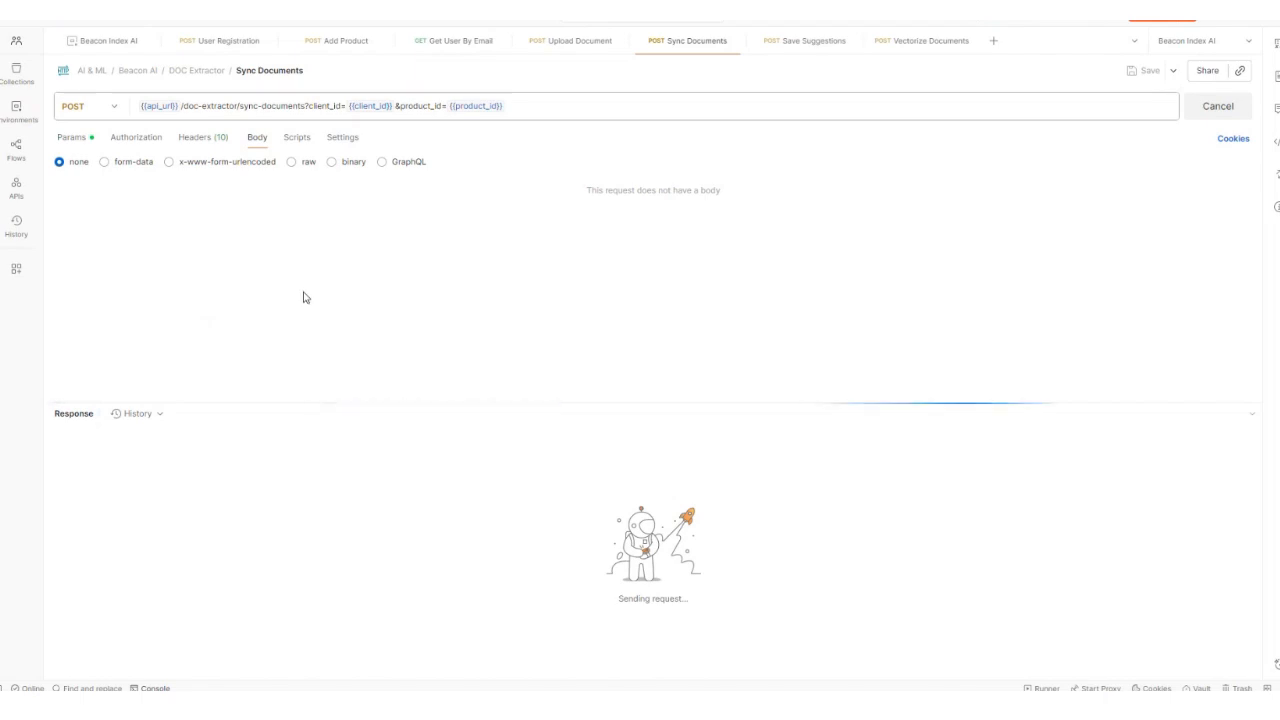
# Step: Open Generative AI Guide from the Demo folder in Edge and scroll through its pages
pyautogui.click(305, 706)
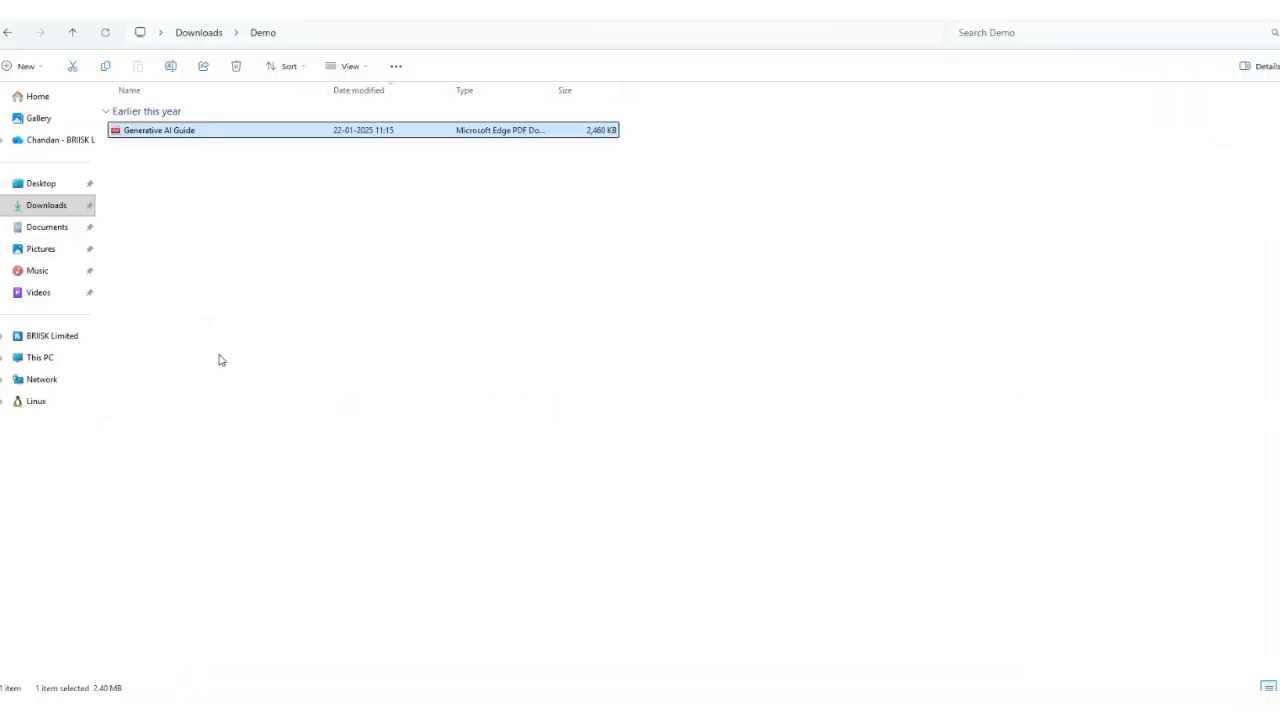
pyautogui.doubleClick(168, 130)
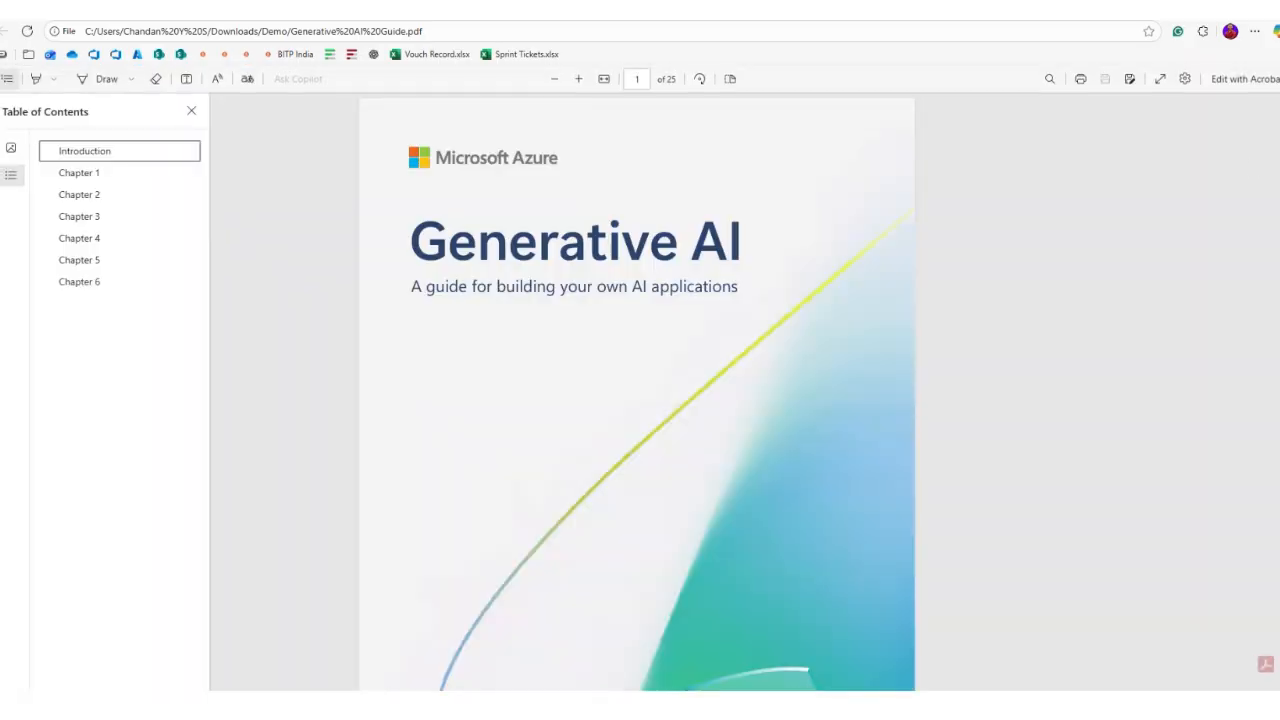
pyautogui.press('End')
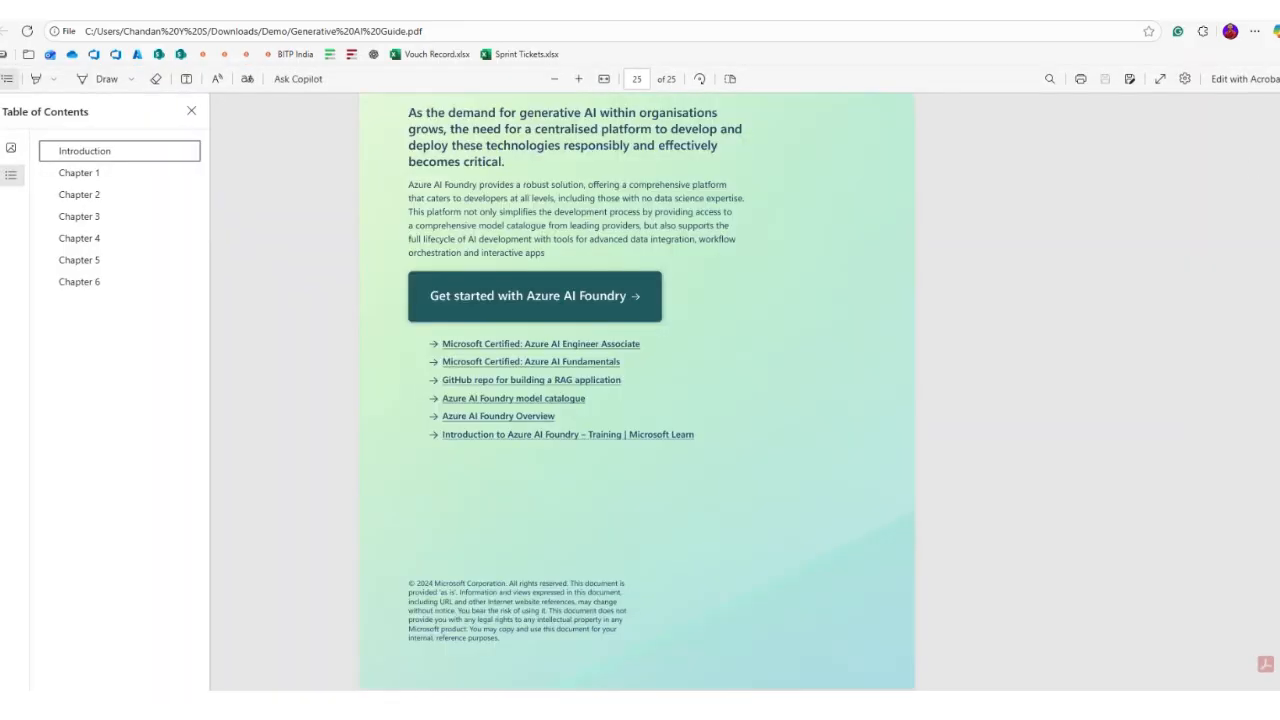
pyautogui.scroll(1, 567, 427)
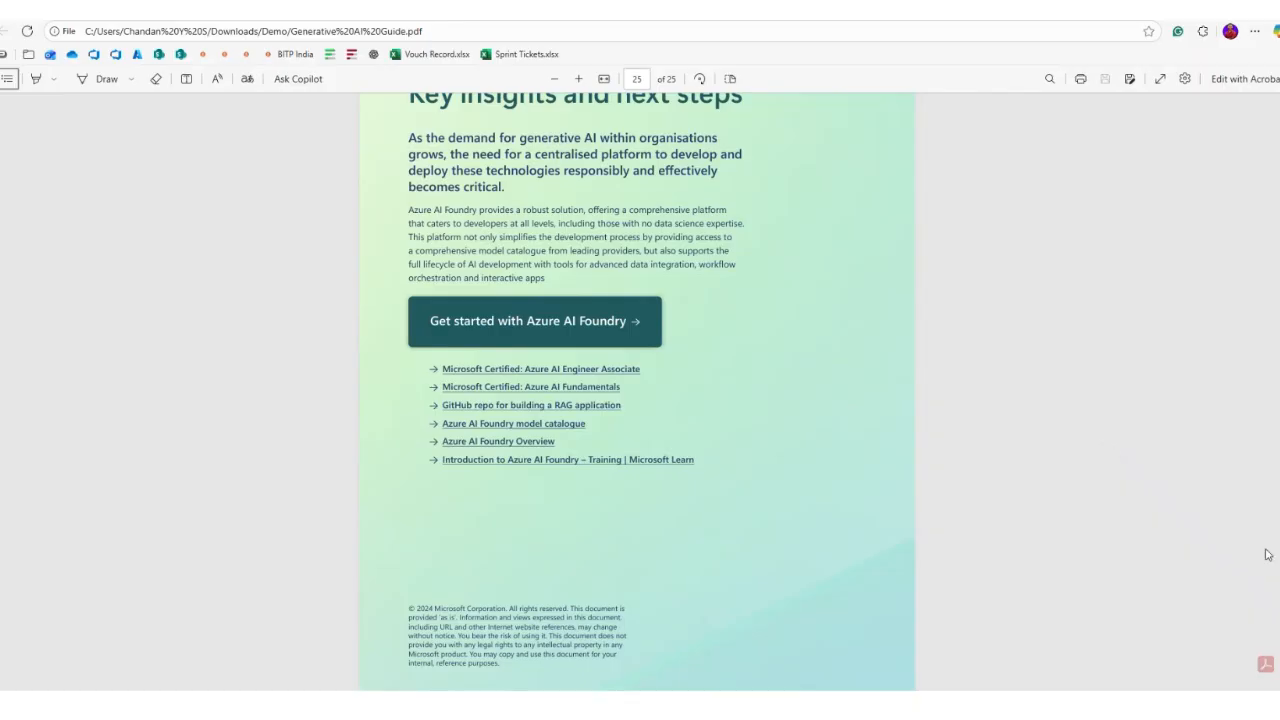
pyautogui.moveTo(1278, 679); pyautogui.dragTo(1278, 600)
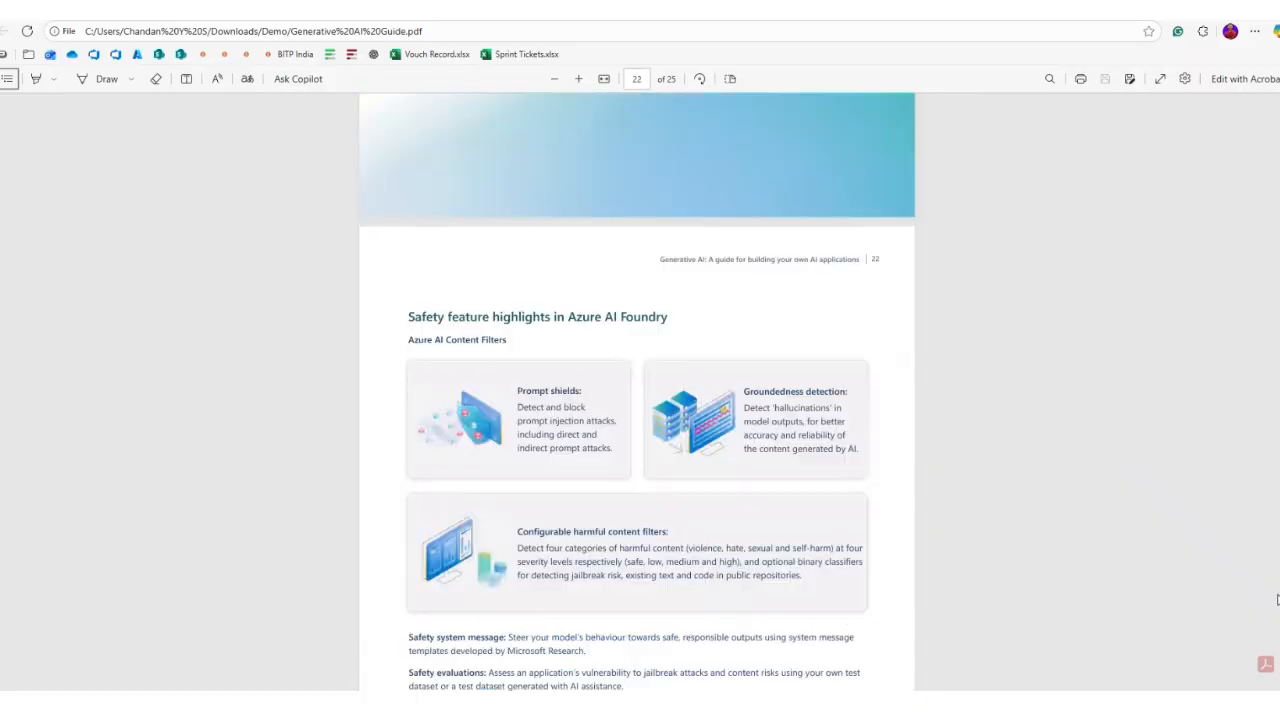
pyautogui.scroll(1, 1277, 600)
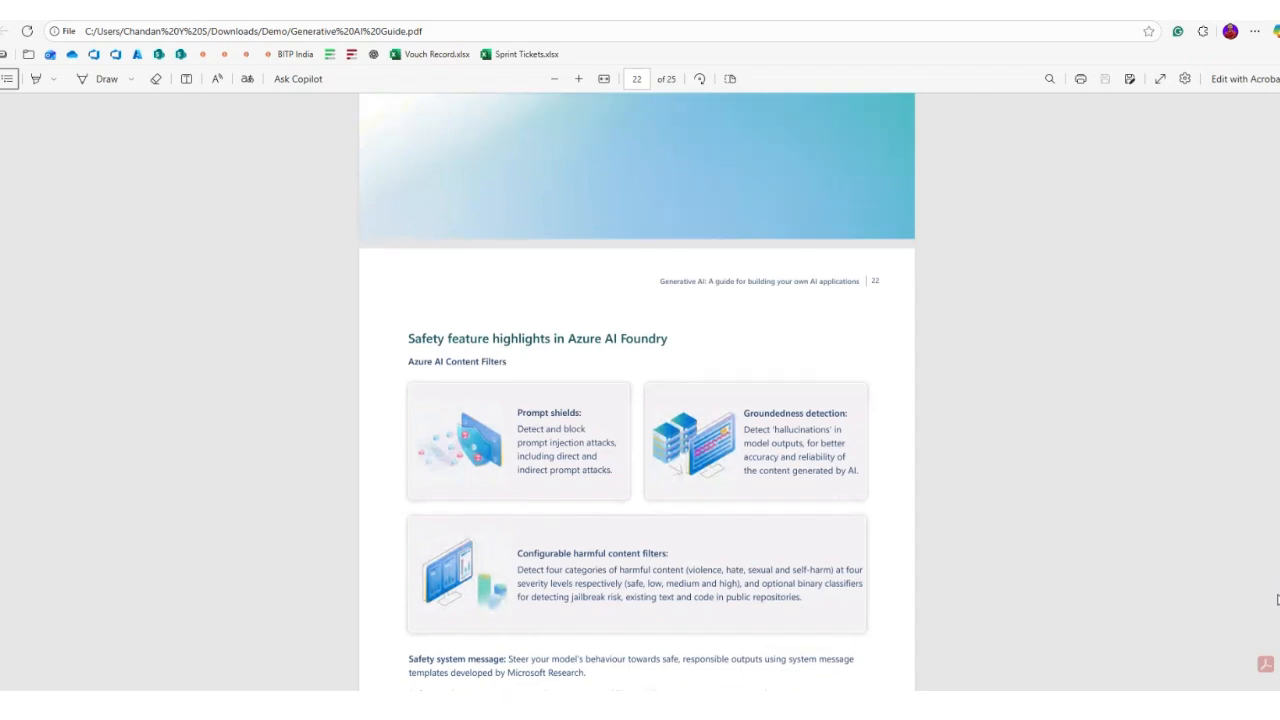
pyautogui.moveTo(1277, 600); pyautogui.dragTo(1278, 95)
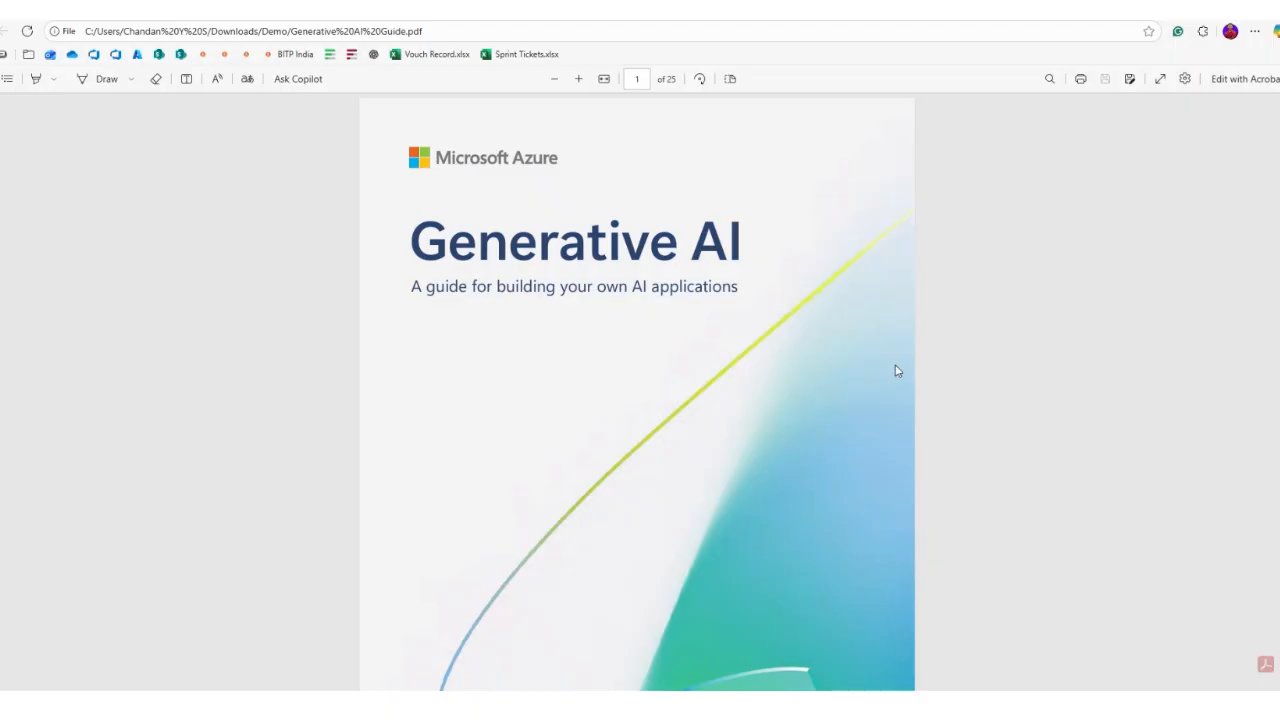
pyautogui.press('Tab')
pyautogui.scroll(-15, 608, 428)
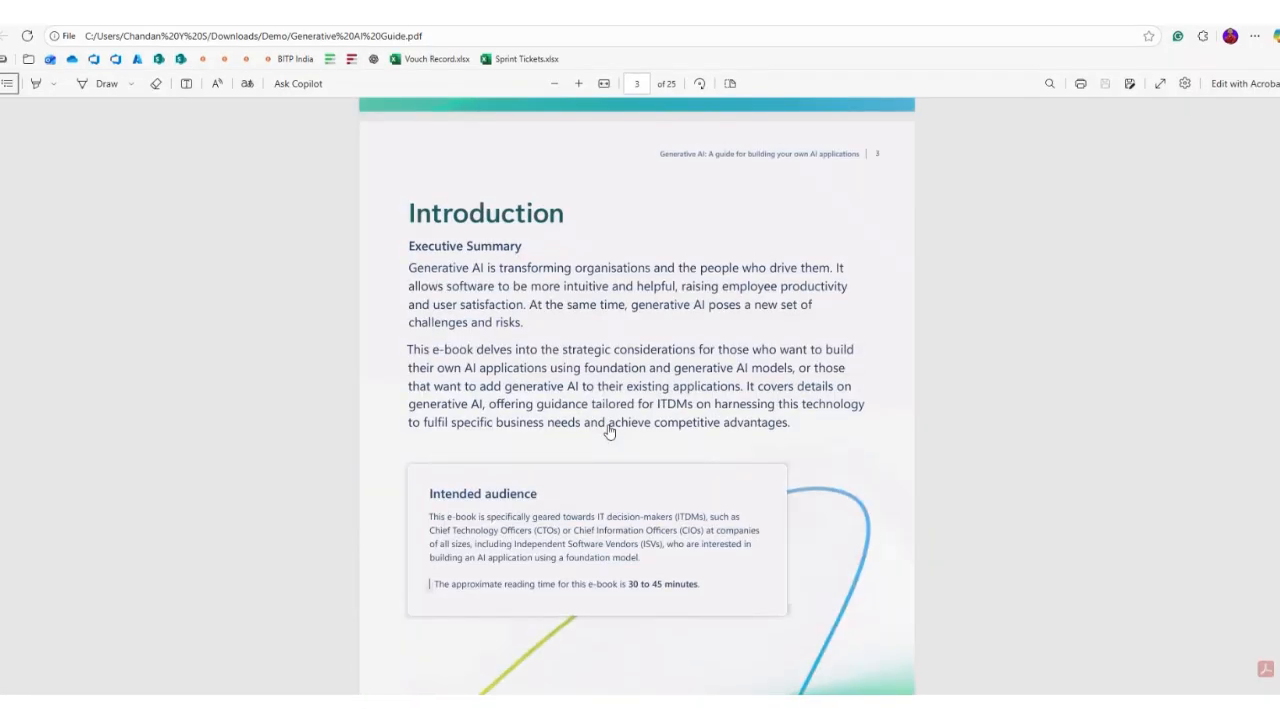
pyautogui.scroll(-8, 608, 430)
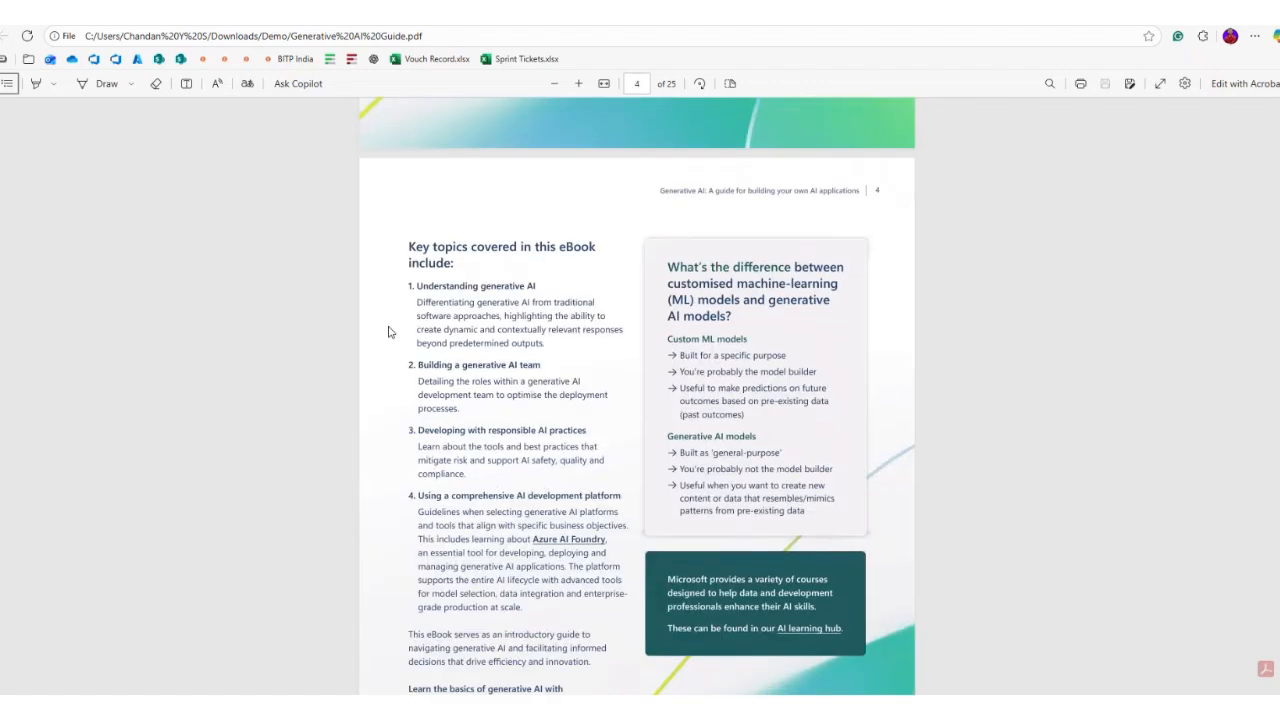
pyautogui.scroll(-10, 453, 418)
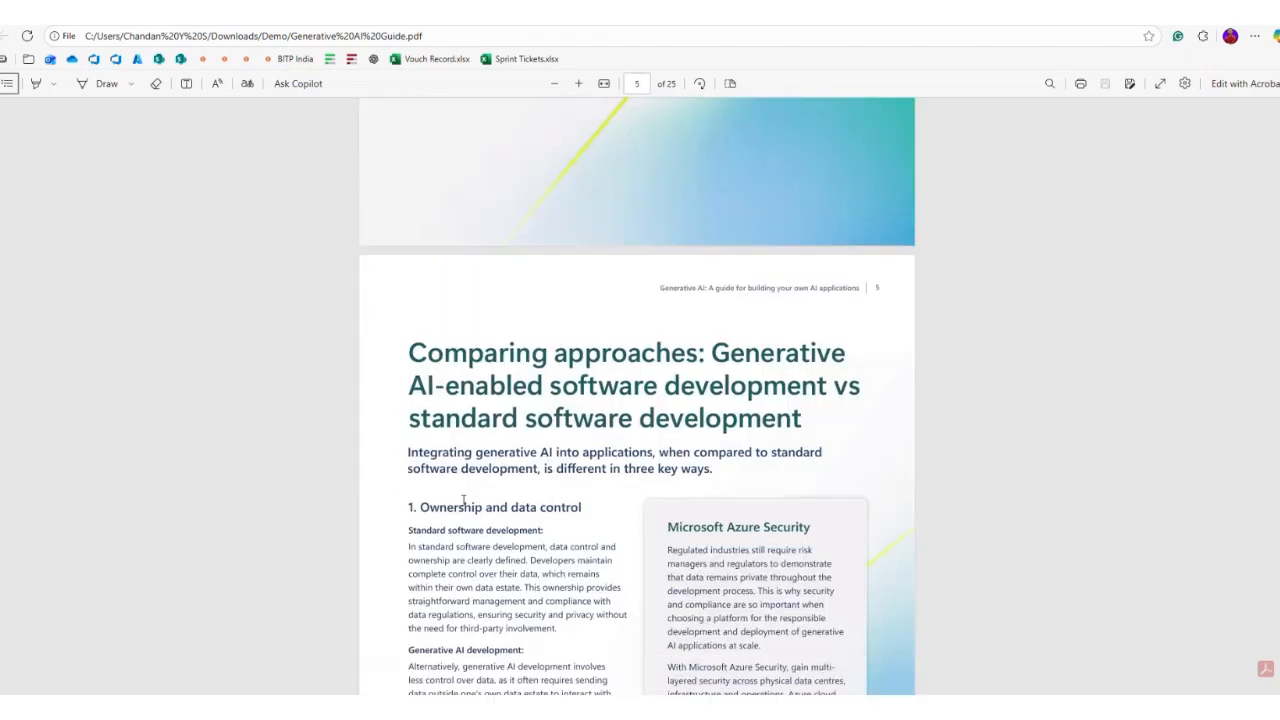
pyautogui.scroll(-1, 463, 500)
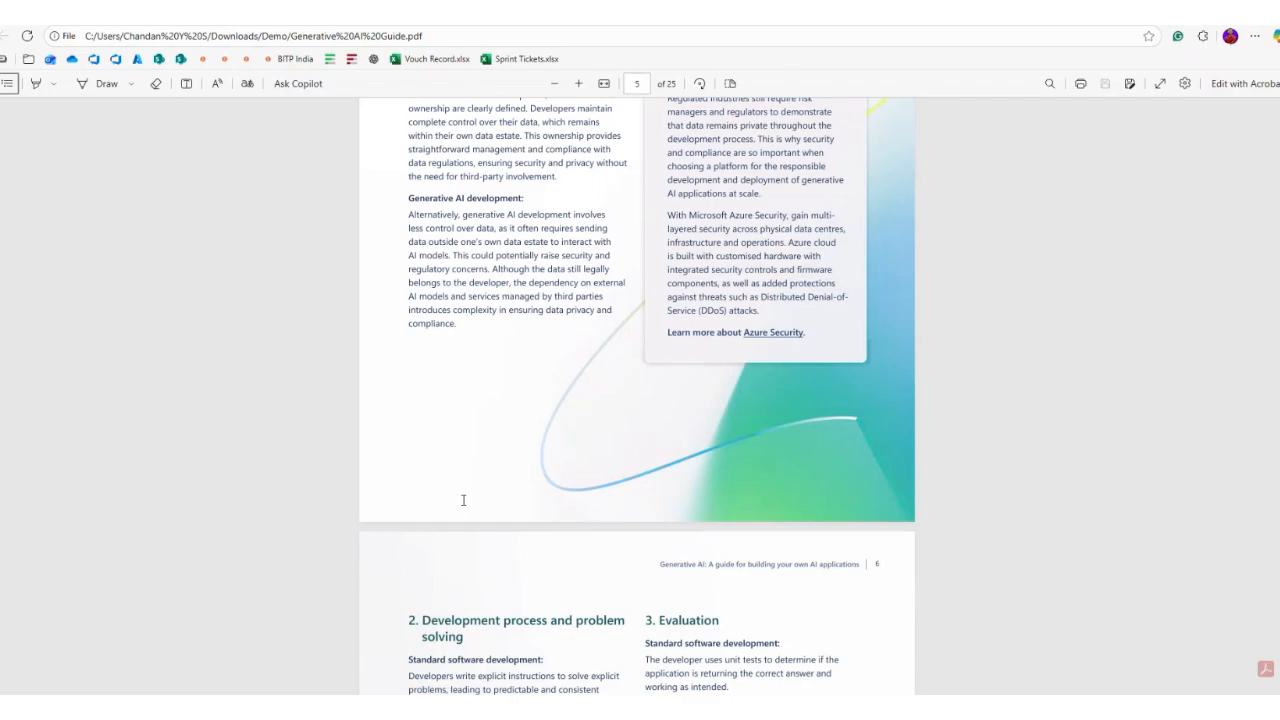
# Step: Check the running sync, read further down the PDF, then return to Postman's completed sync
pyautogui.hotkey('alt', 'Tab')
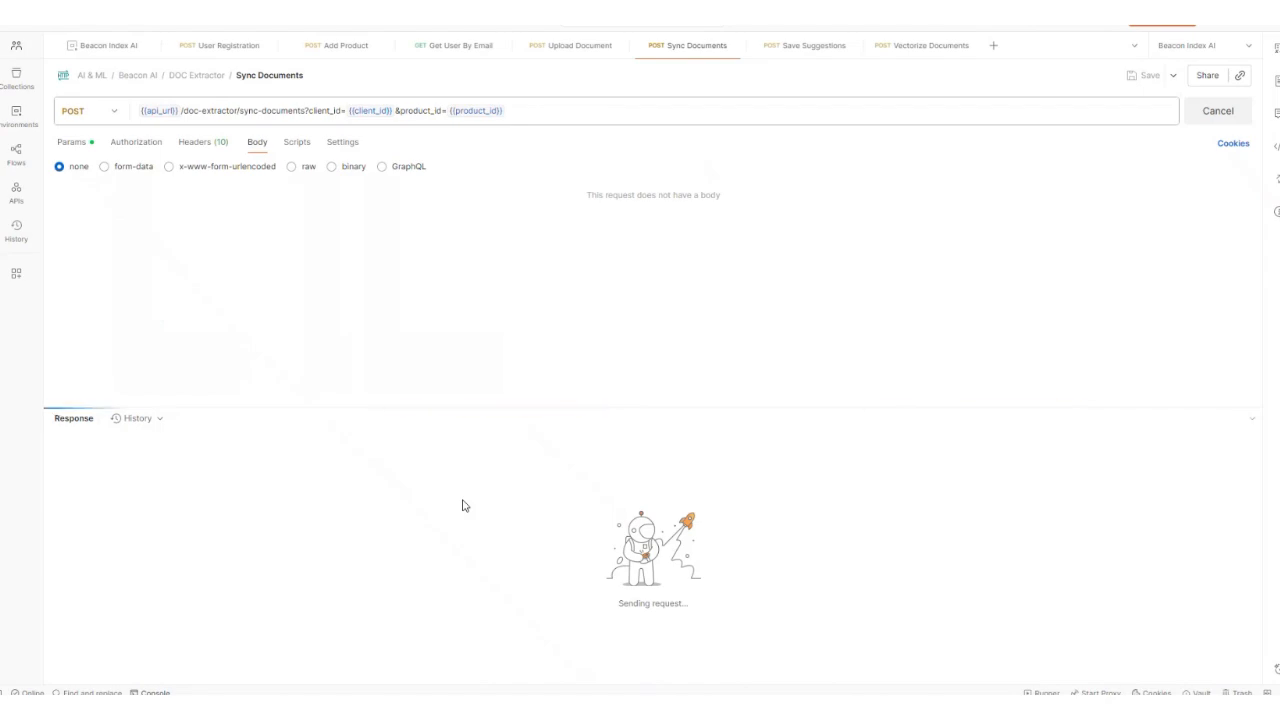
pyautogui.hotkey('alt', 'Tab')
pyautogui.scroll(-12, 456, 477)
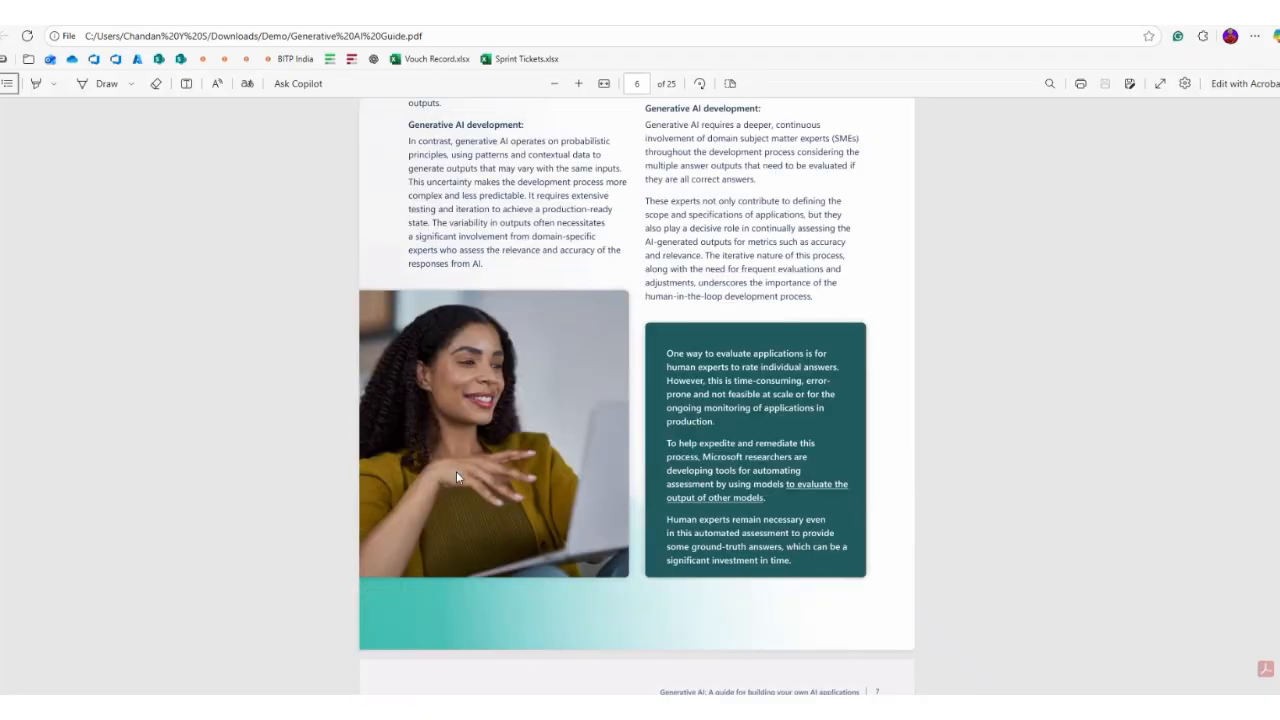
pyautogui.scroll(-15, 456, 477)
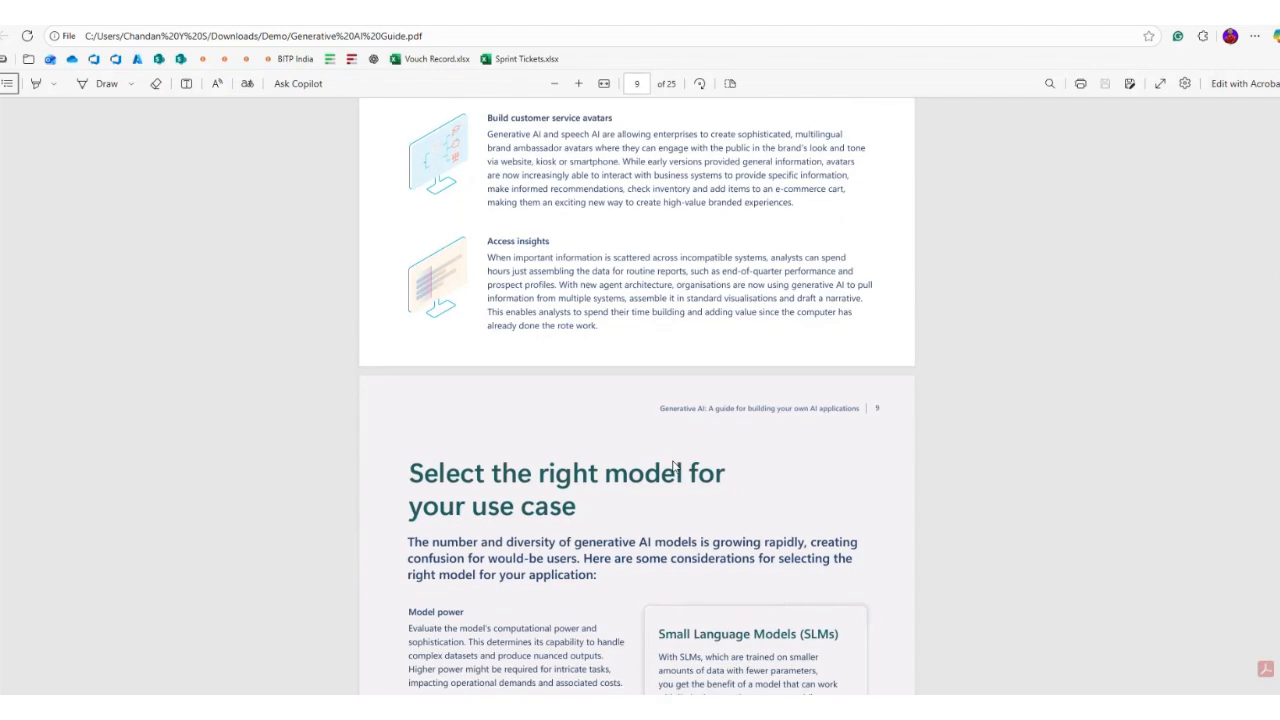
pyautogui.scroll(-12, 673, 467)
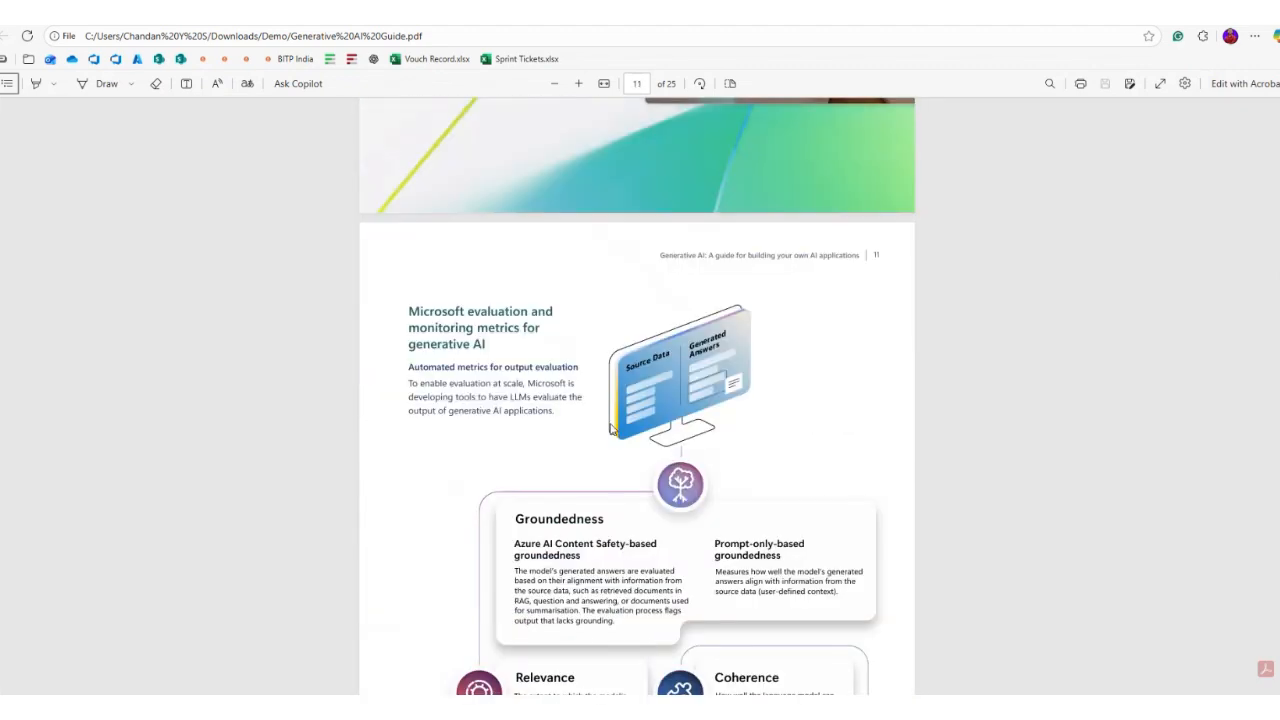
pyautogui.scroll(-10, 610, 428)
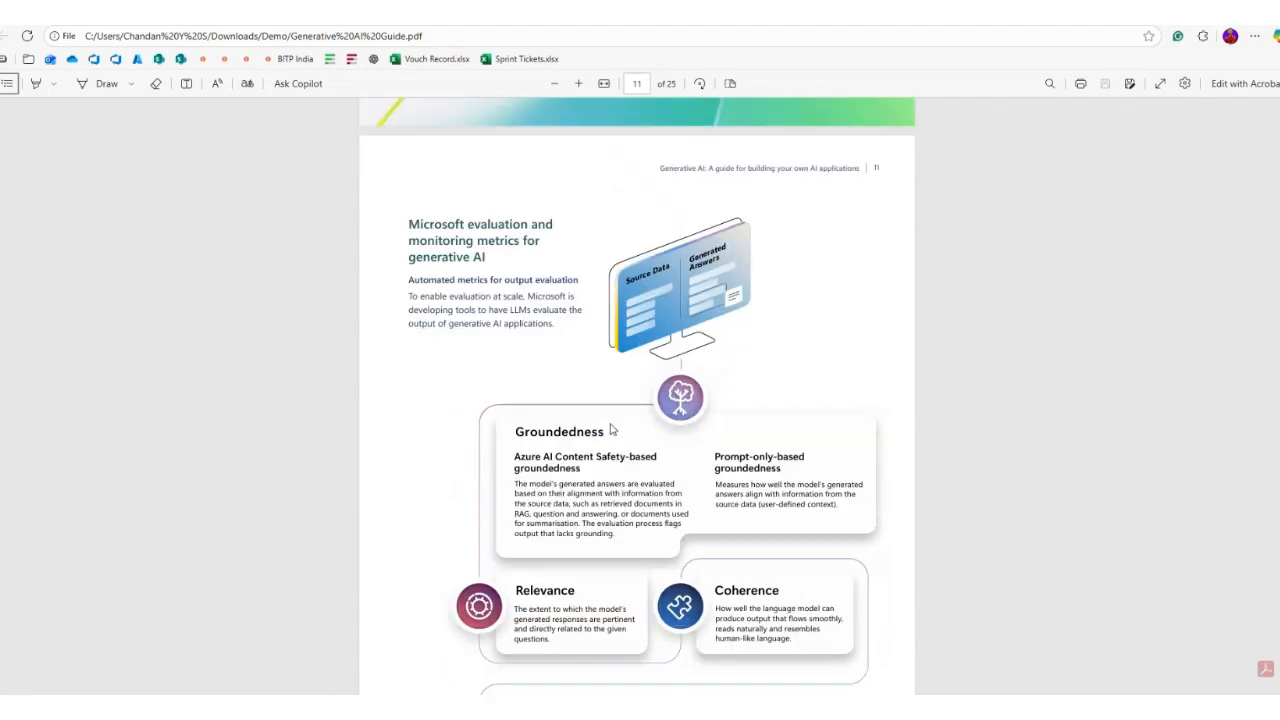
pyautogui.scroll(-8, 612, 430)
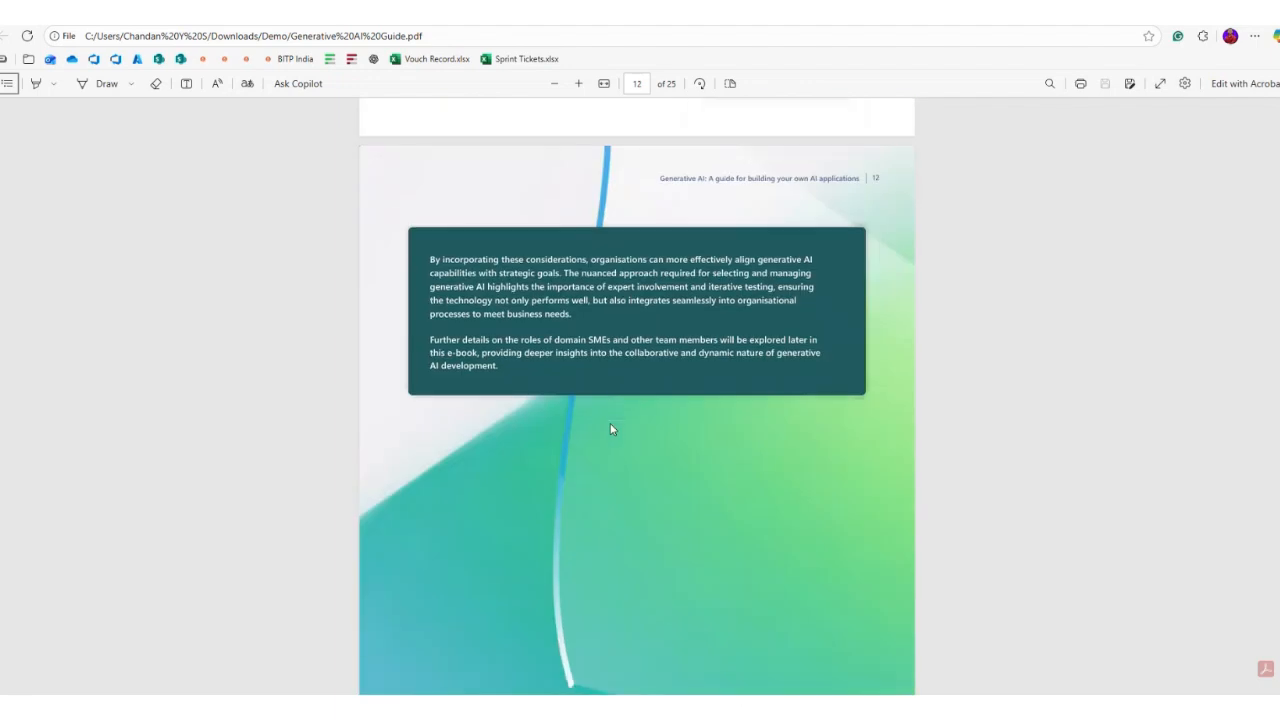
pyautogui.scroll(-3, 612, 430)
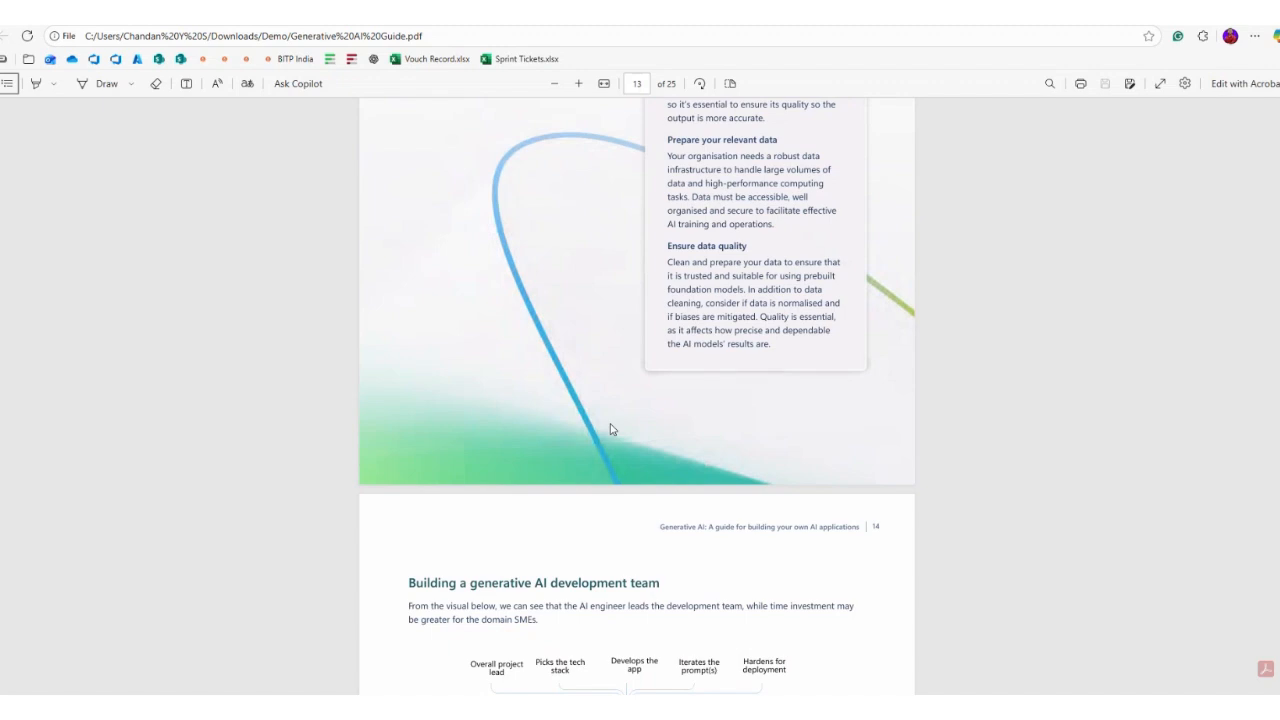
pyautogui.scroll(-4, 612, 430)
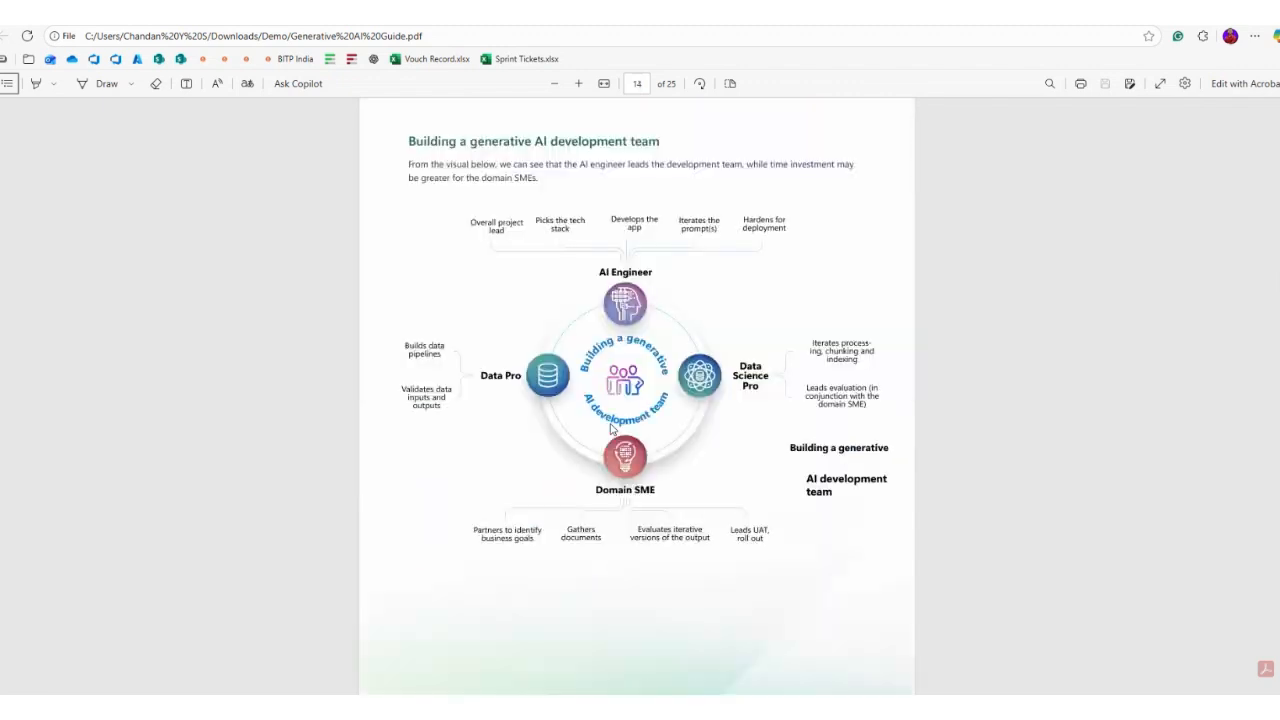
pyautogui.hotkey('alt', 'Tab')
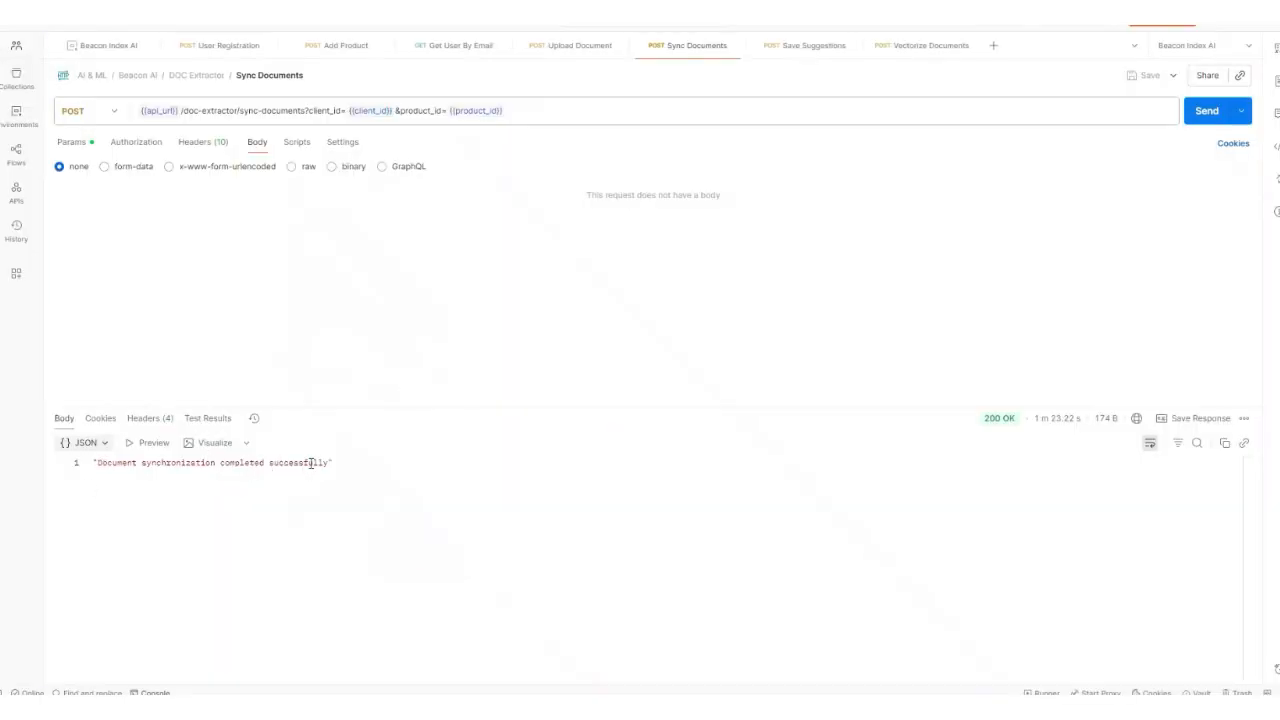
# Step: Send the Vectorize Documents request in Postman
pyautogui.hotkey('alt', 'Tab')
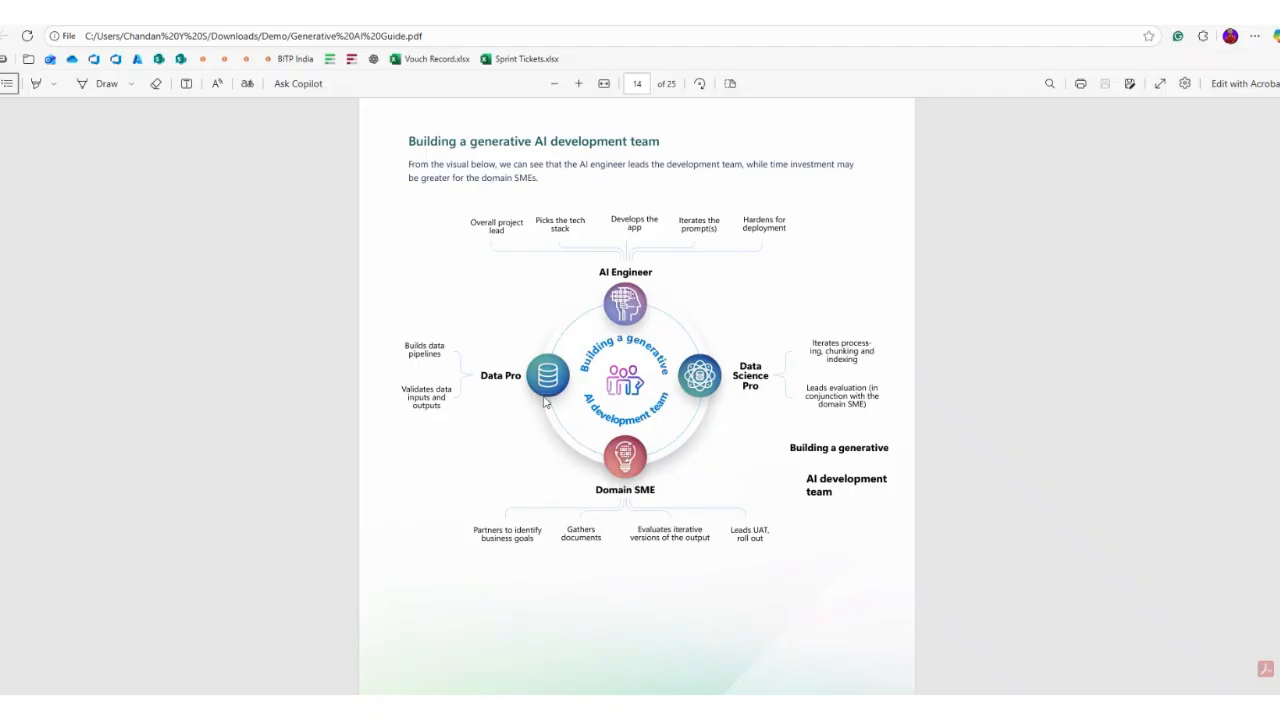
pyautogui.hotkey('alt', 'Tab')
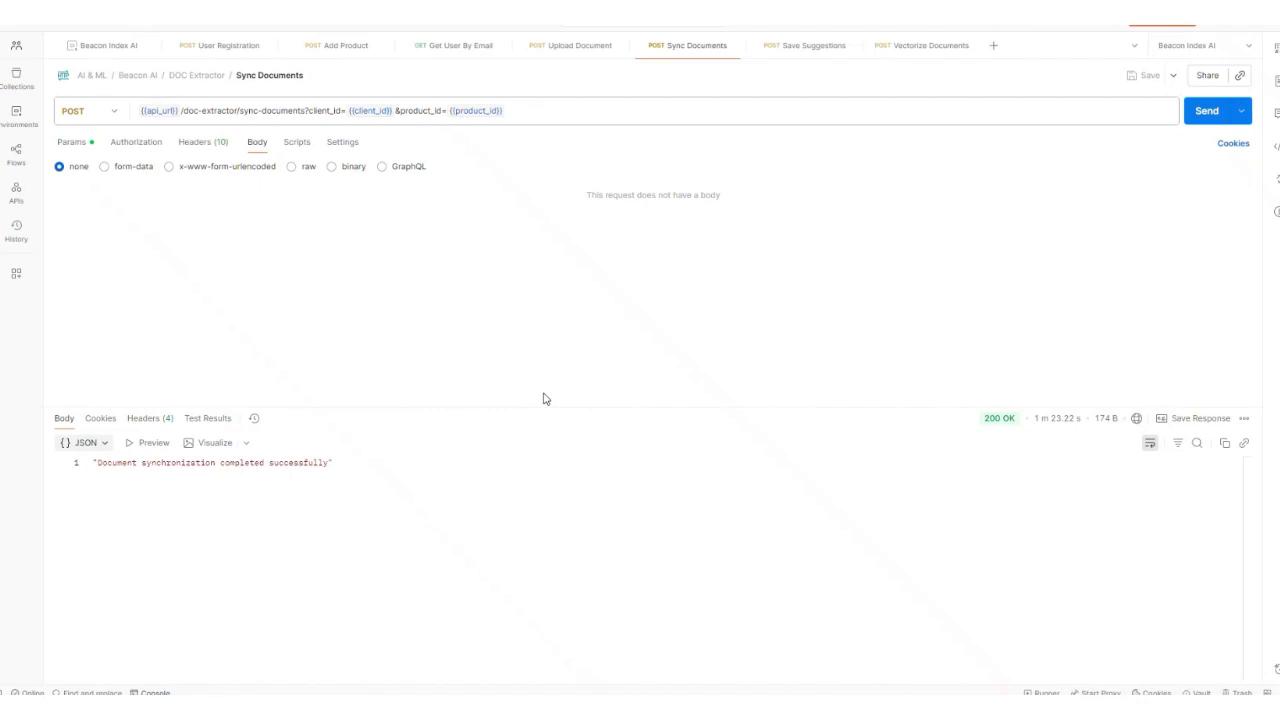
pyautogui.click(922, 47)
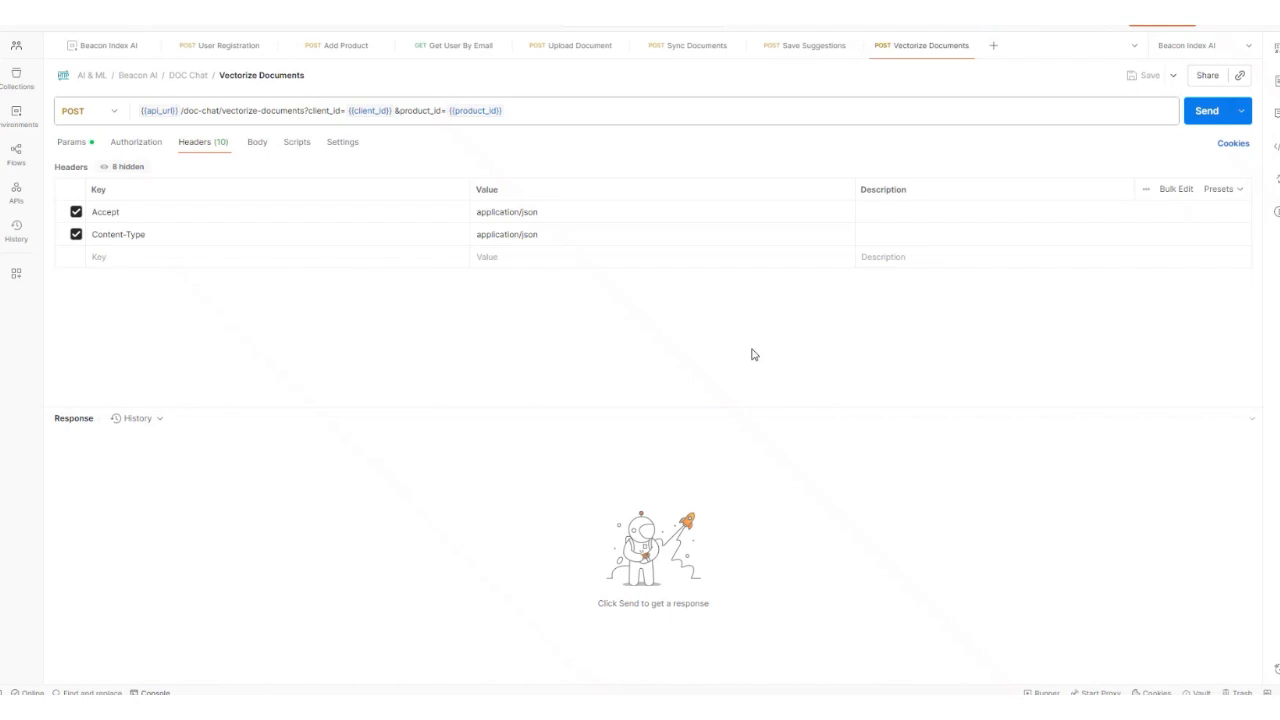
pyautogui.click(1206, 111)
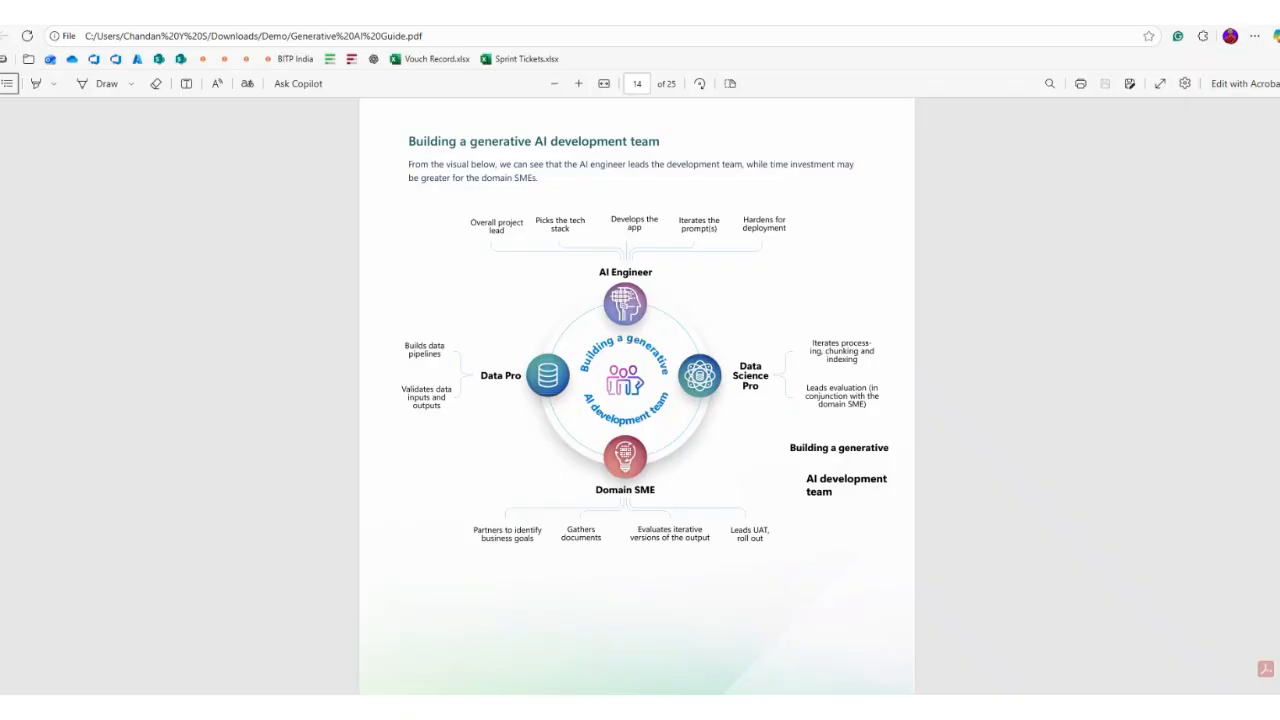
pyautogui.scroll(20, 637, 396)
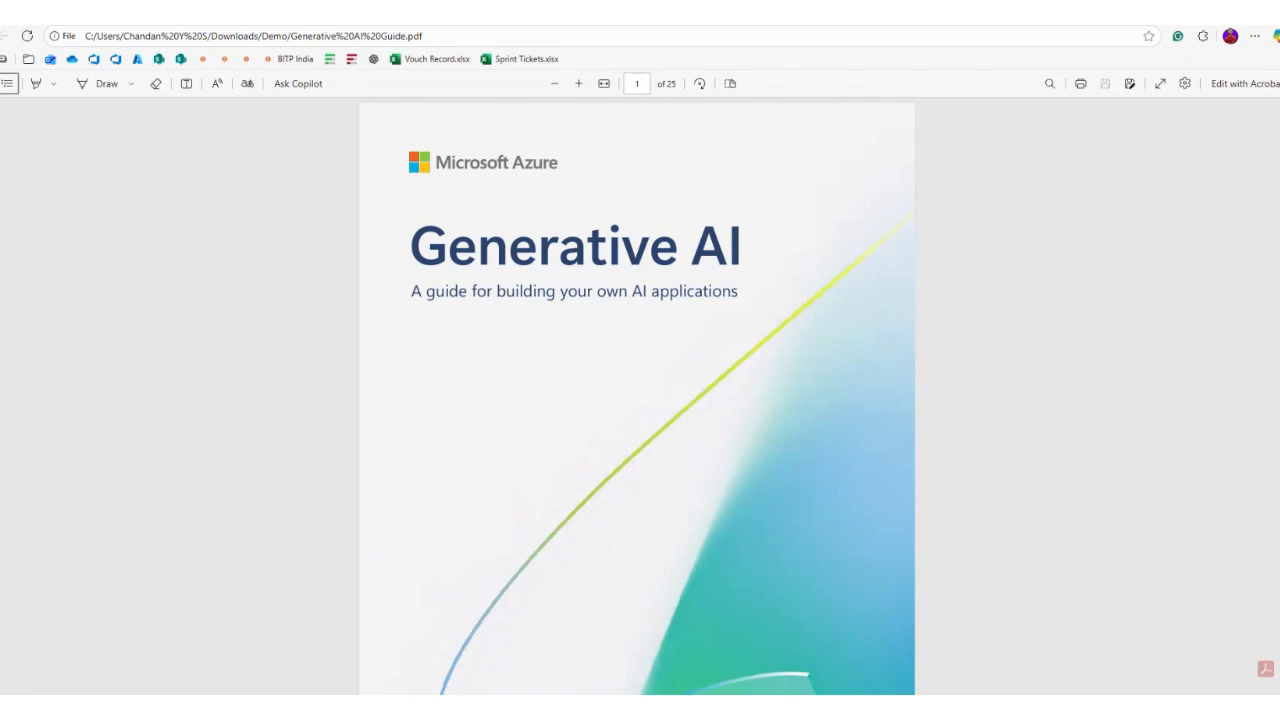
# Step: Scroll from the guide's cover to its Introduction, then switch to the Beacon AI chat window
pyautogui.scroll(-15, 429, 664)
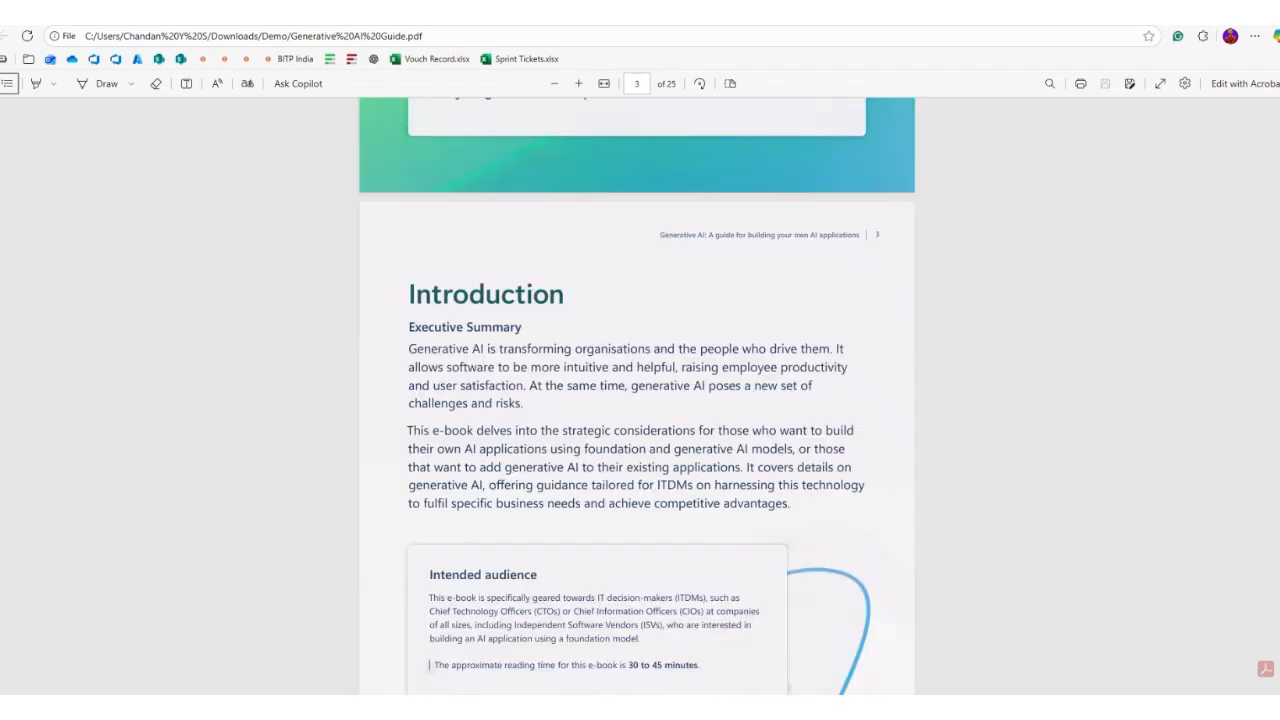
pyautogui.scroll(-1, 637, 396)
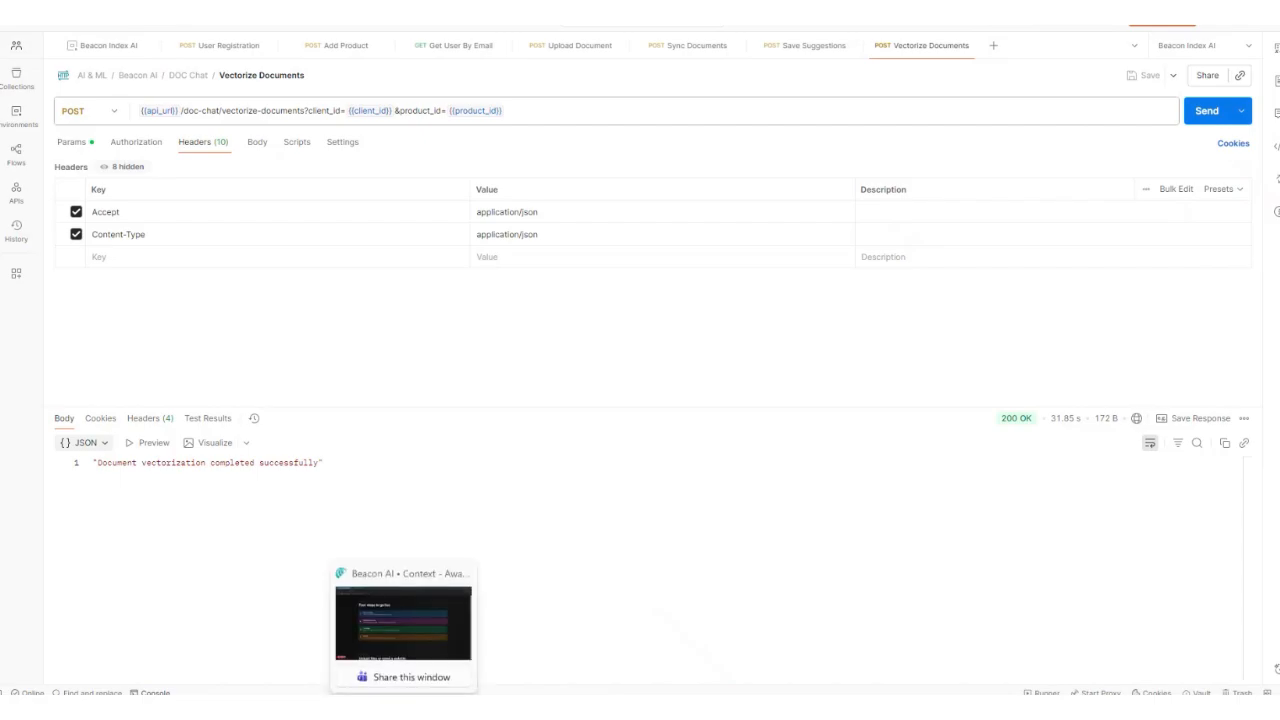
pyautogui.click(400, 625)
# Step: Reload the Generative AI chat and send the assistant 'Hello', then bring back the guide PDF
pyautogui.click(53, 43)
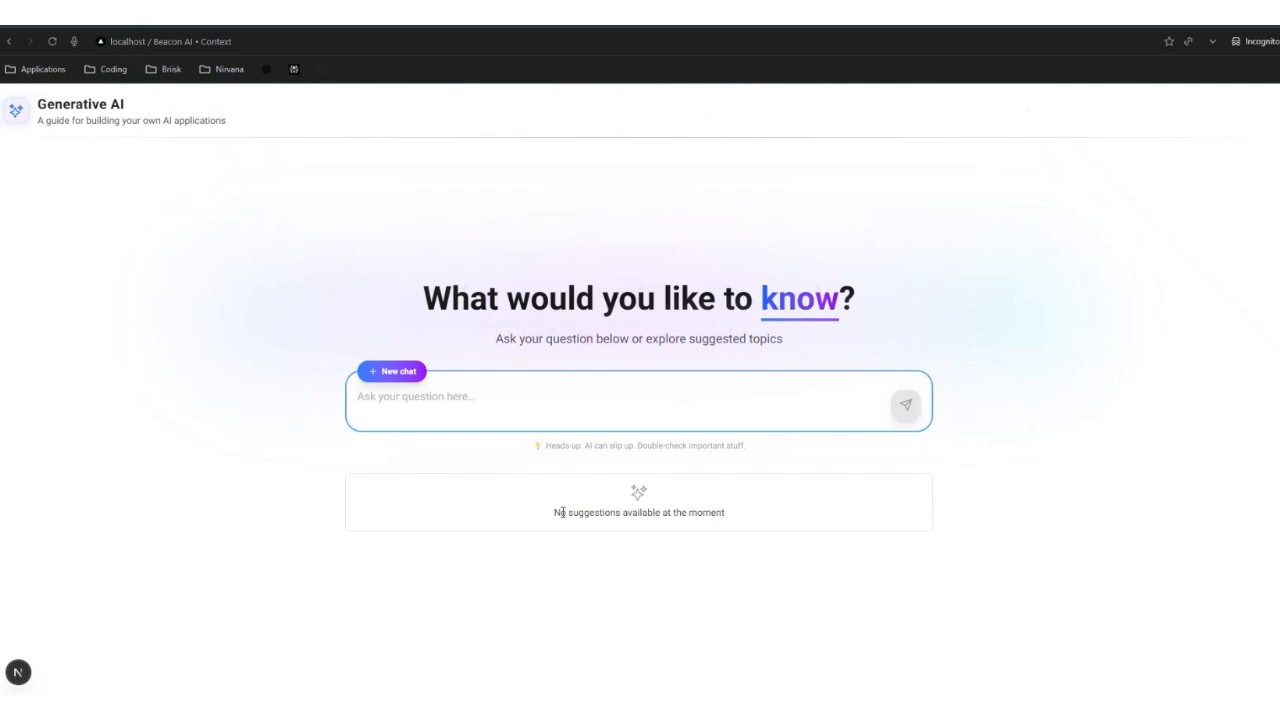
pyautogui.hotkey('alt', 'Tab')
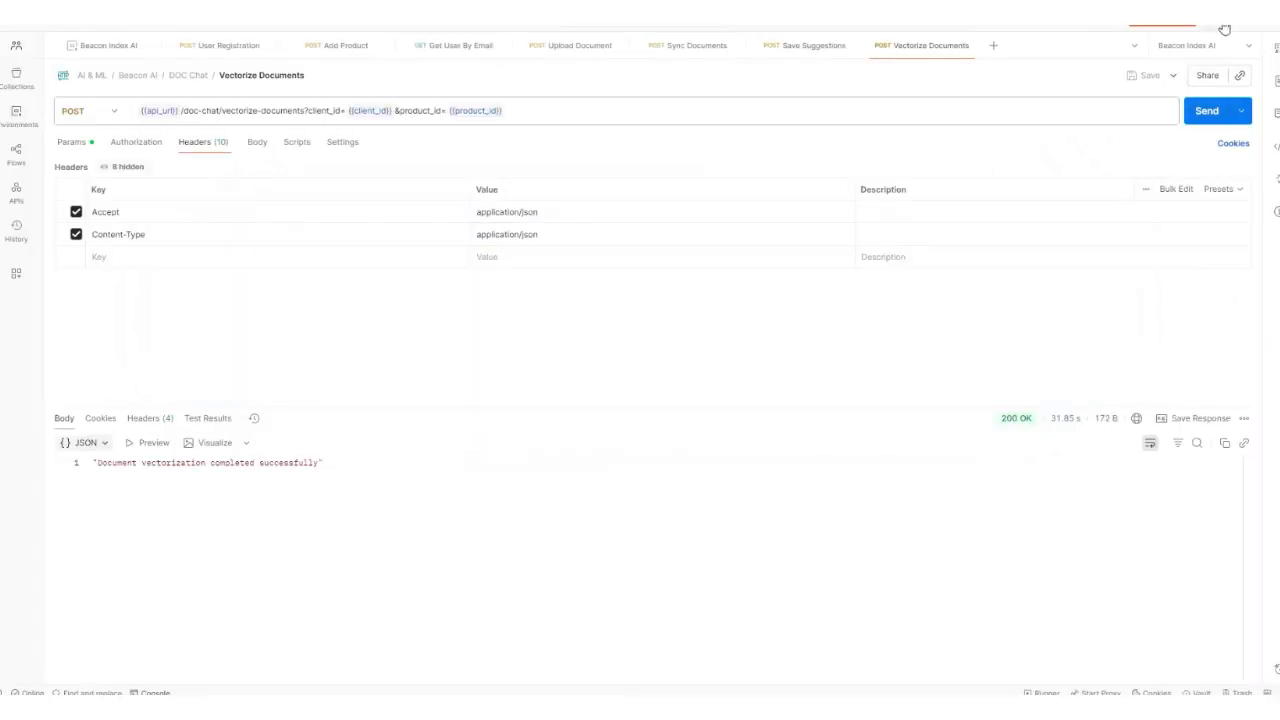
pyautogui.hotkey('alt', 'Tab')
pyautogui.click(388, 400)
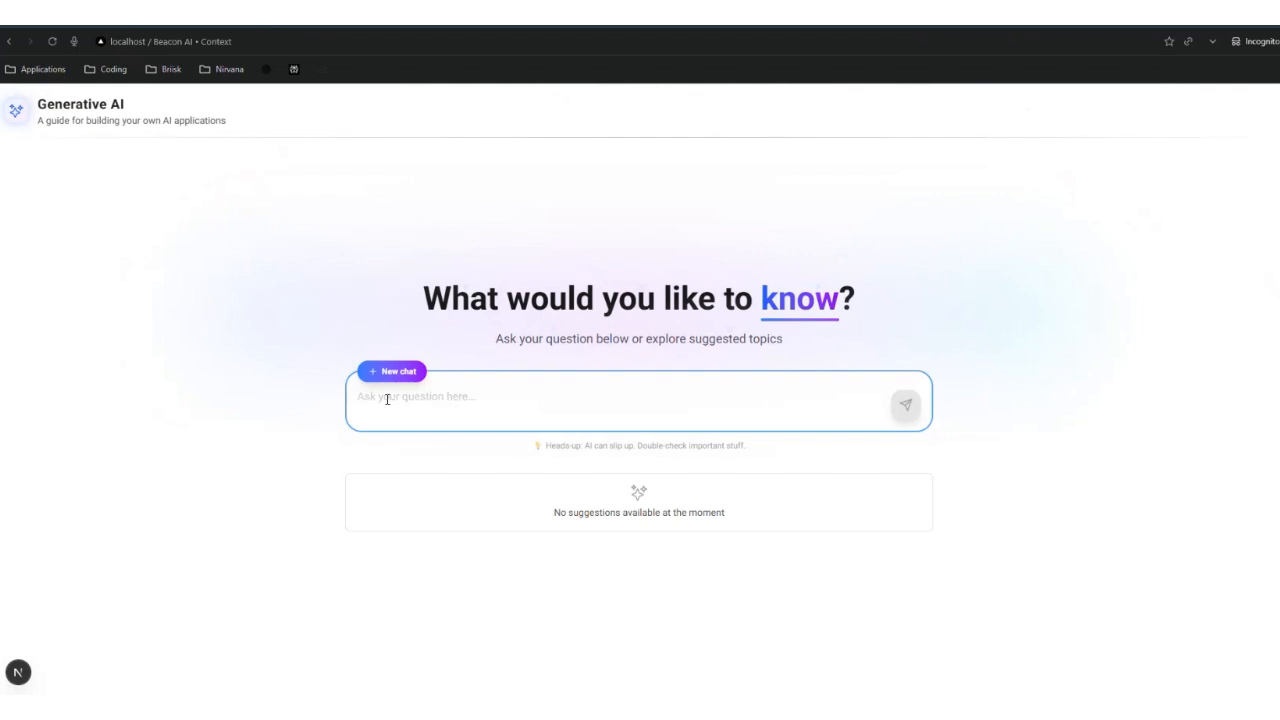
pyautogui.write('Hello')
pyautogui.press('Return')
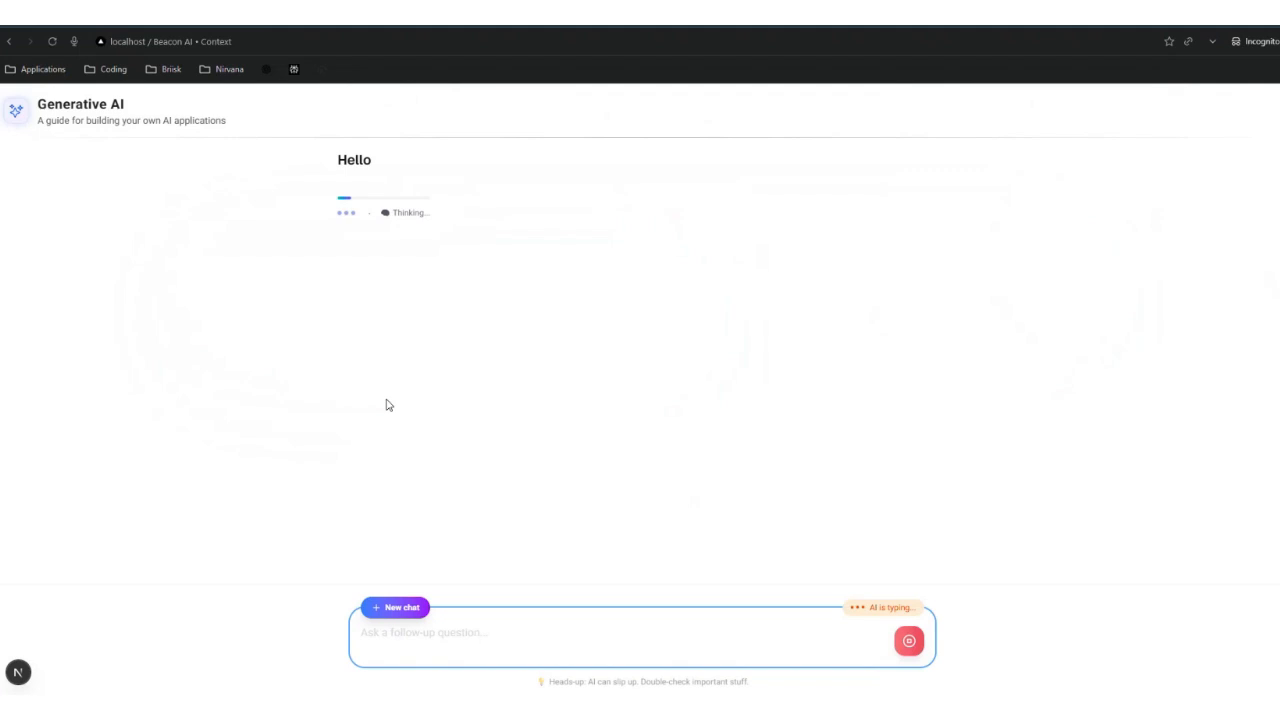
pyautogui.moveTo(313, 715)
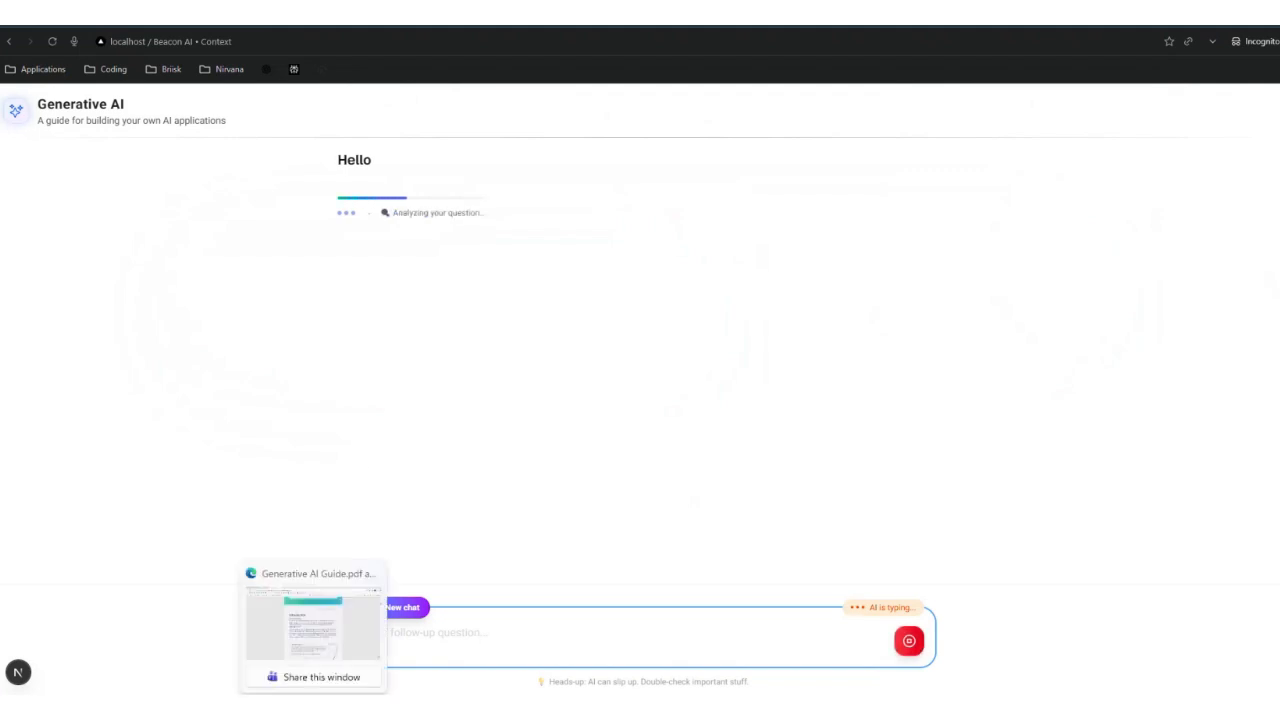
pyautogui.click(313, 625)
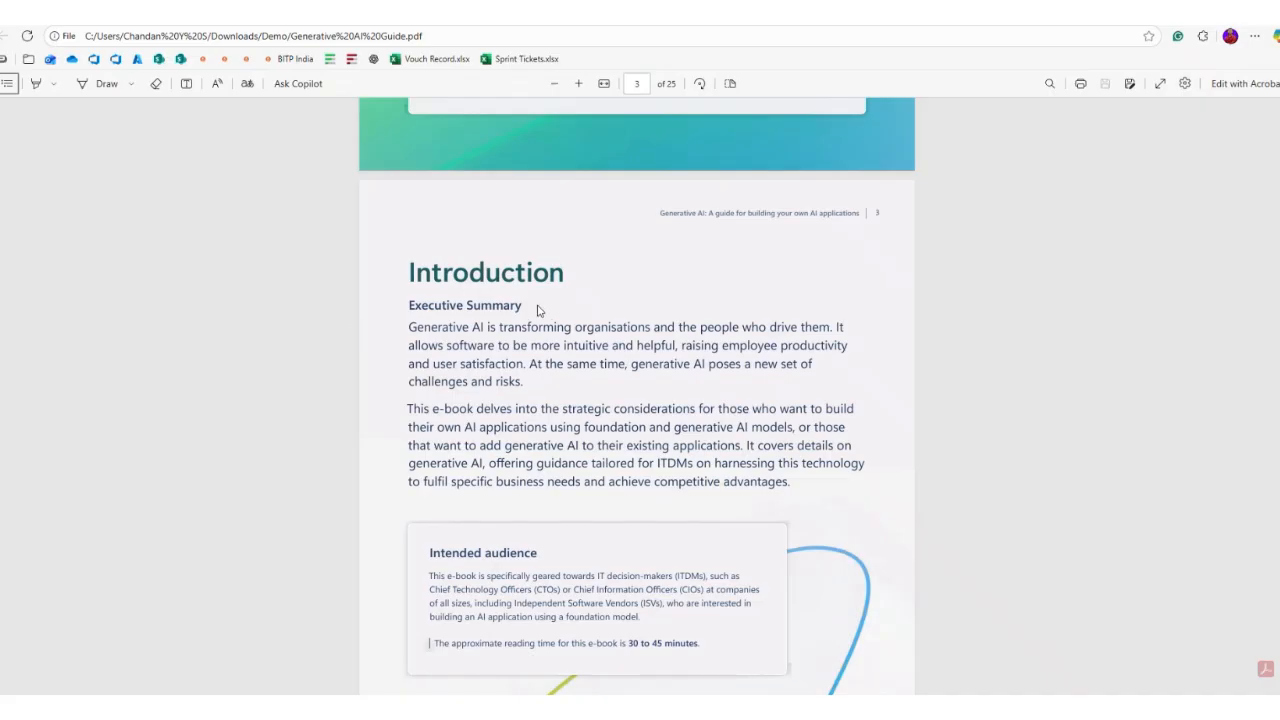
# Step: Copy the page-4 heading 'Key topics covered in this eBook' and return to the chat
pyautogui.scroll(15, 537, 310)
pyautogui.scroll(-20, 537, 310)
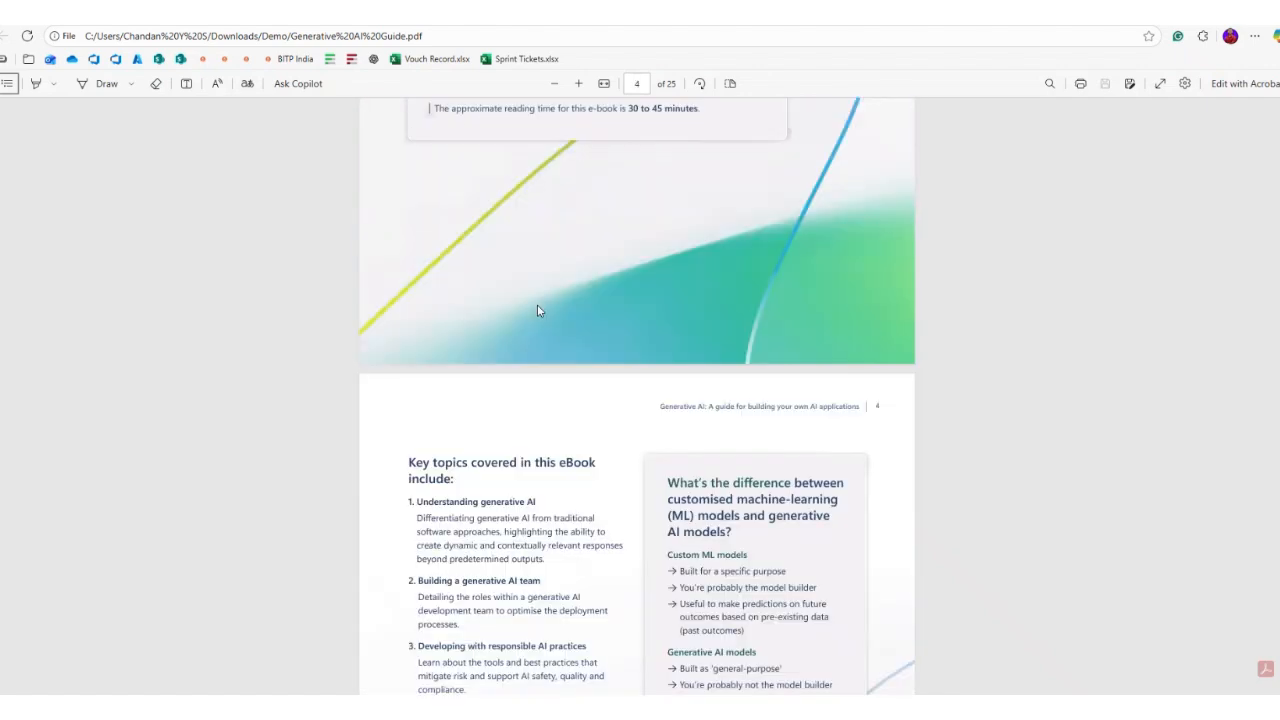
pyautogui.scroll(-3, 537, 310)
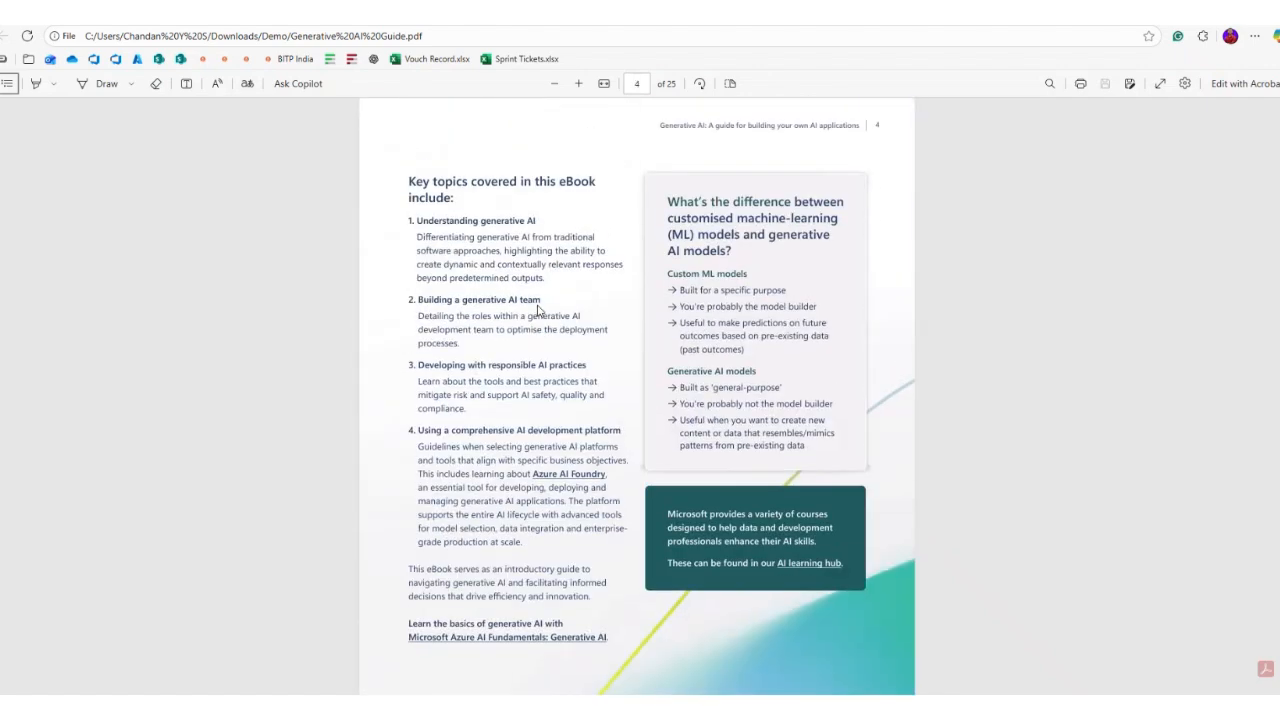
pyautogui.moveTo(411, 184); pyautogui.dragTo(600, 184)
pyautogui.click(431, 171)
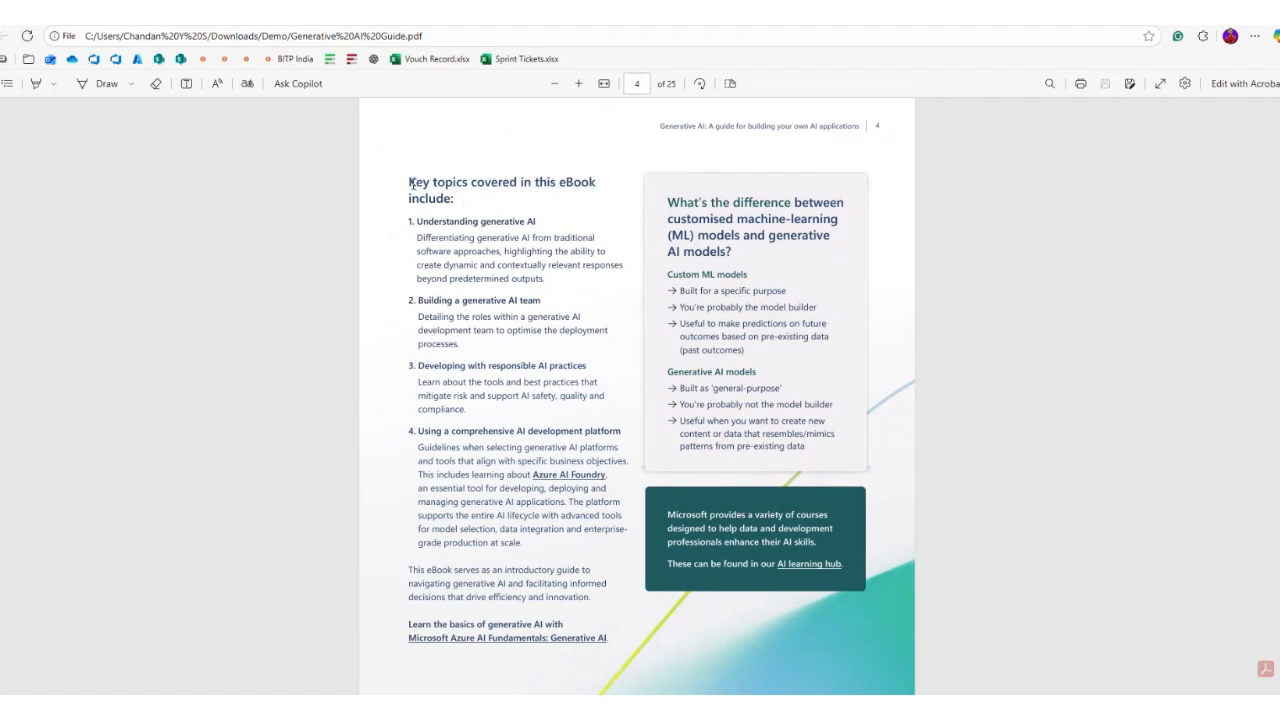
pyautogui.moveTo(411, 184); pyautogui.dragTo(597, 185)
pyautogui.hotkey('ctrl', 'c')
pyautogui.hotkey('alt', 'Tab')
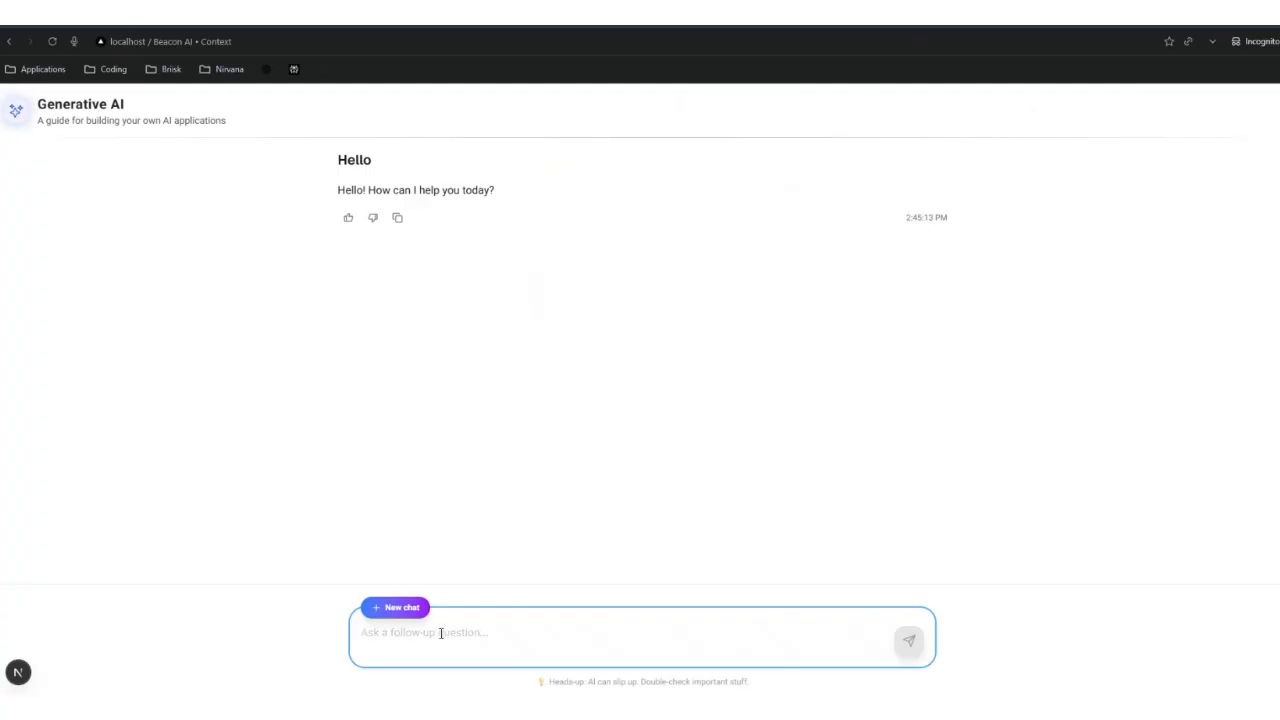
pyautogui.hotkey('alt', 'Tab')
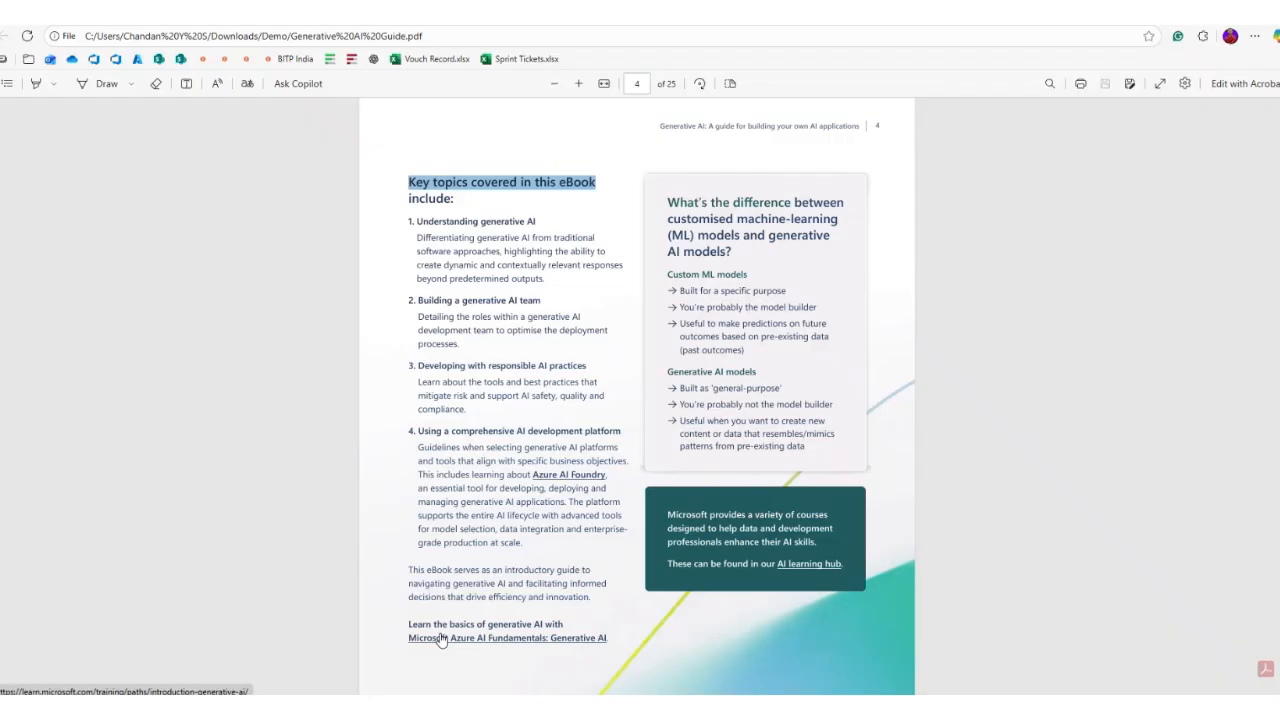
pyautogui.hotkey('alt', 'Tab')
# Step: Ask the assistant 'What are the Key topics covered in this eBook?'
pyautogui.write('What are ')
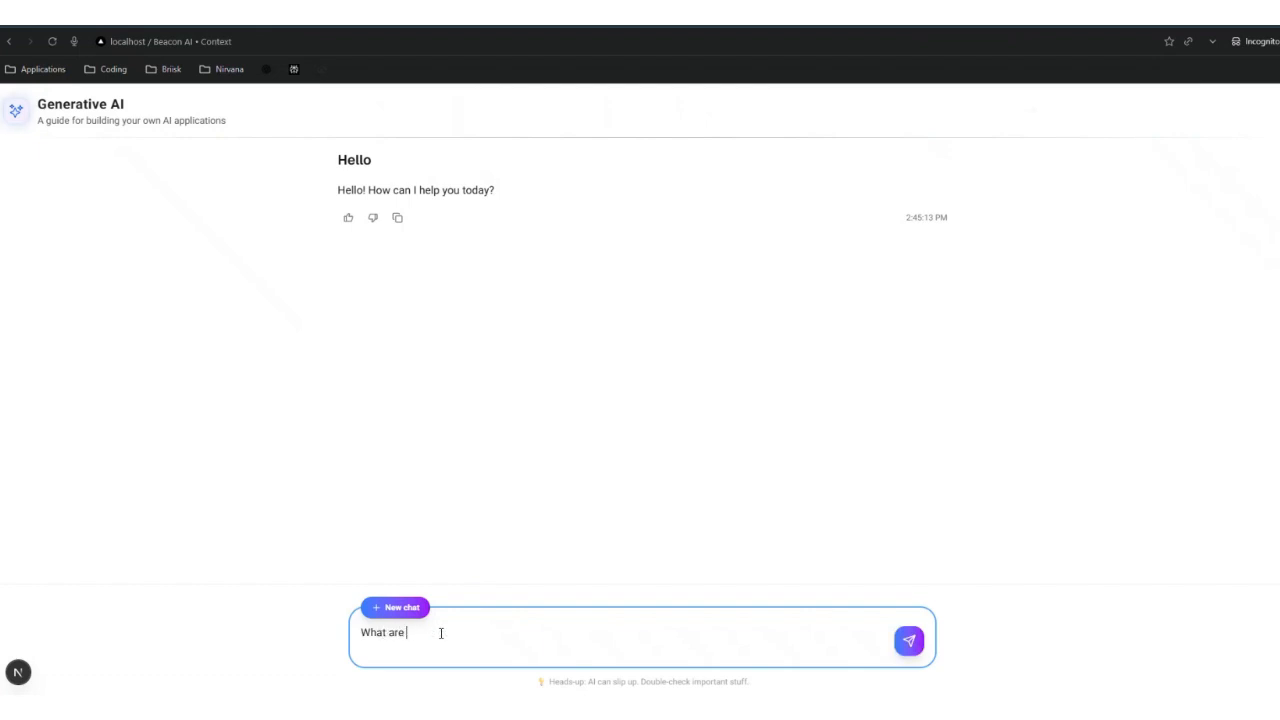
pyautogui.write('the Key topics covered in this eBook?')
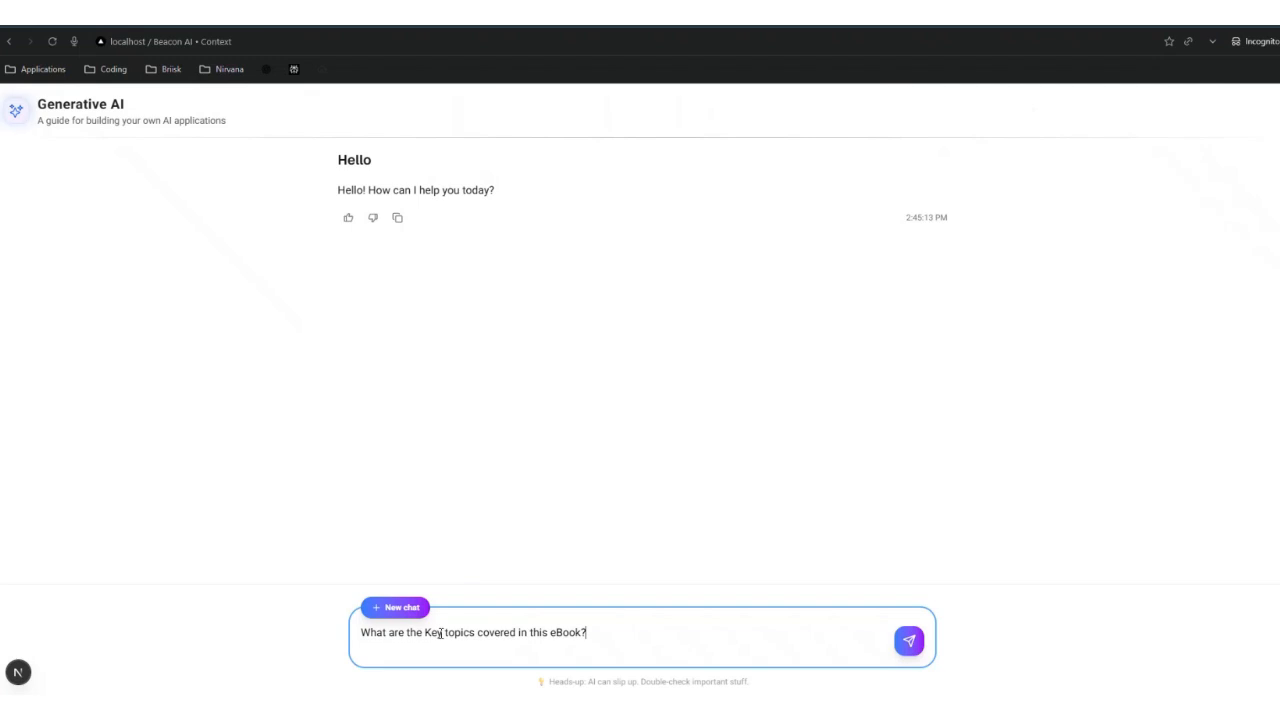
pyautogui.press('Return')
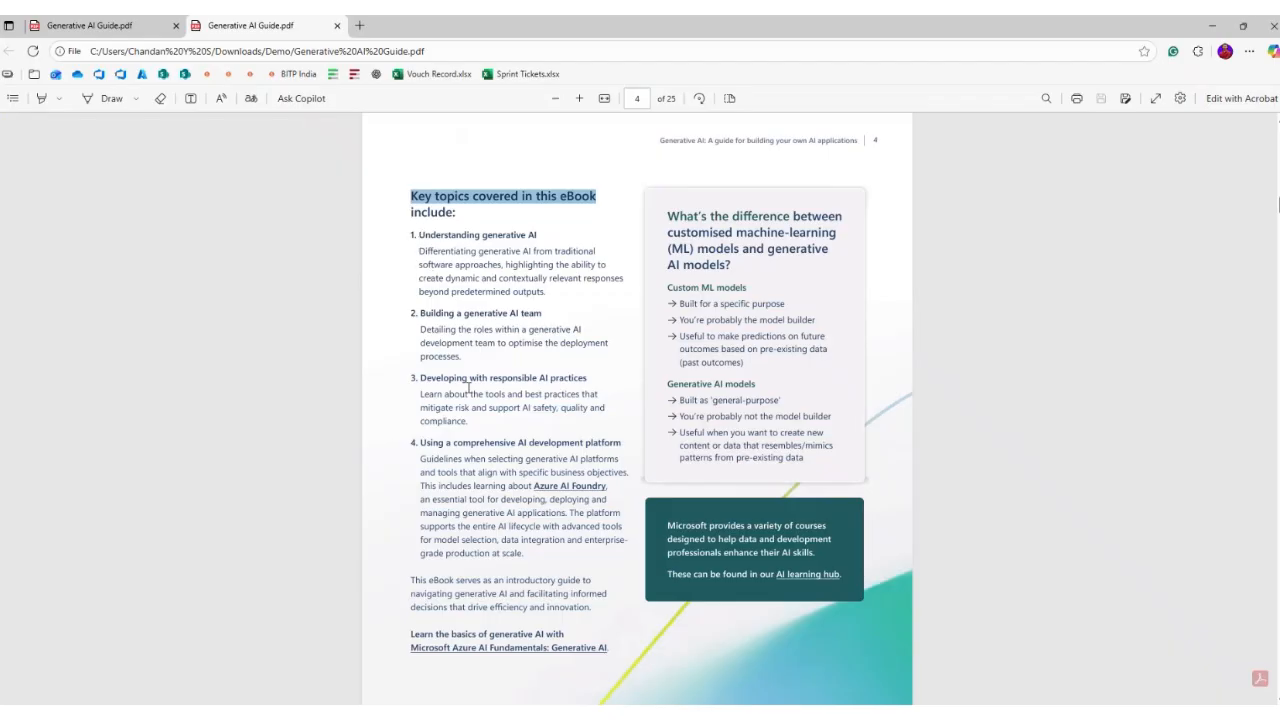
# Step: Select page 9's phrase 'the right model for your use case' and start asking 'How to select a…'
pyautogui.scroll(-6, 483, 434)
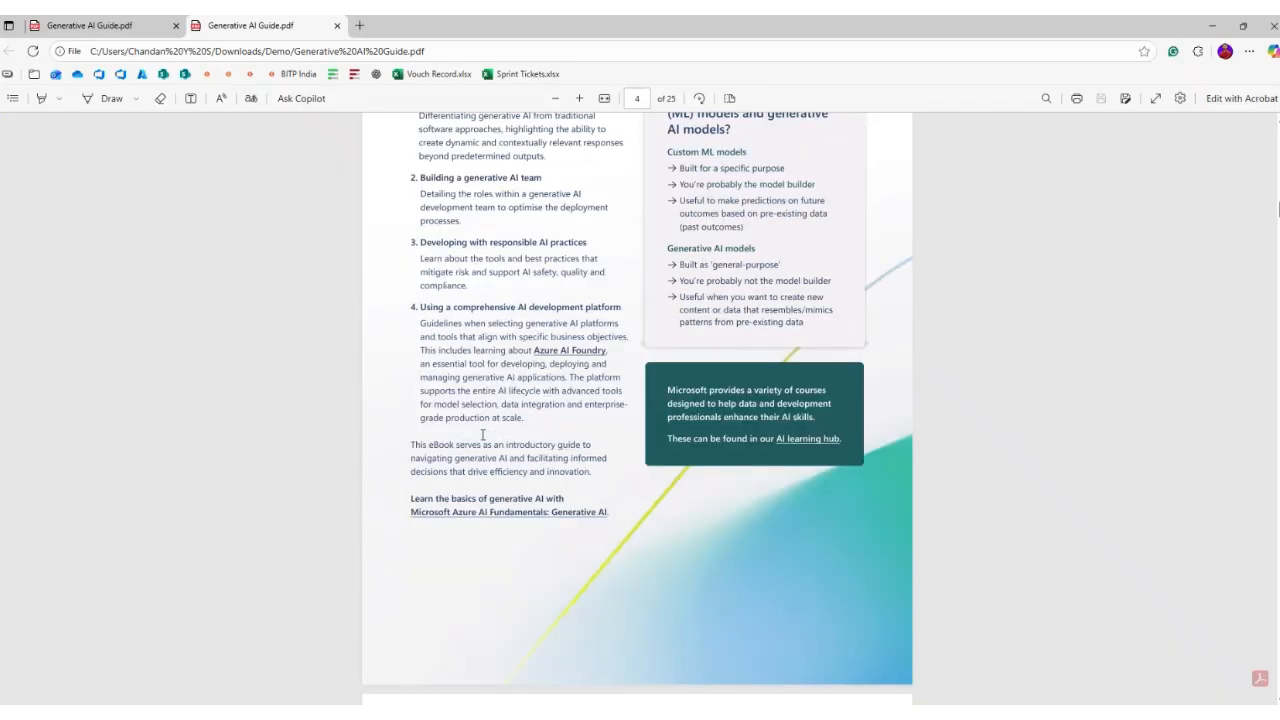
pyautogui.scroll(-10, 483, 434)
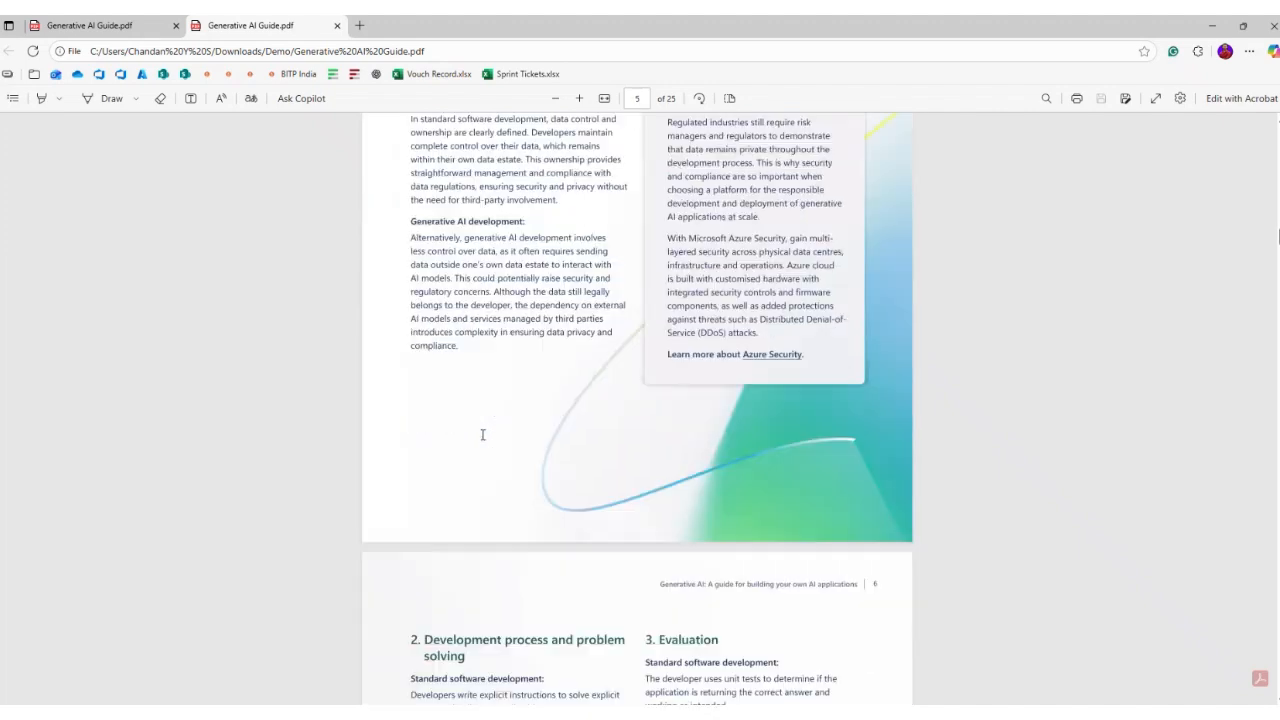
pyautogui.scroll(-5, 483, 434)
pyautogui.scroll(5, 483, 434)
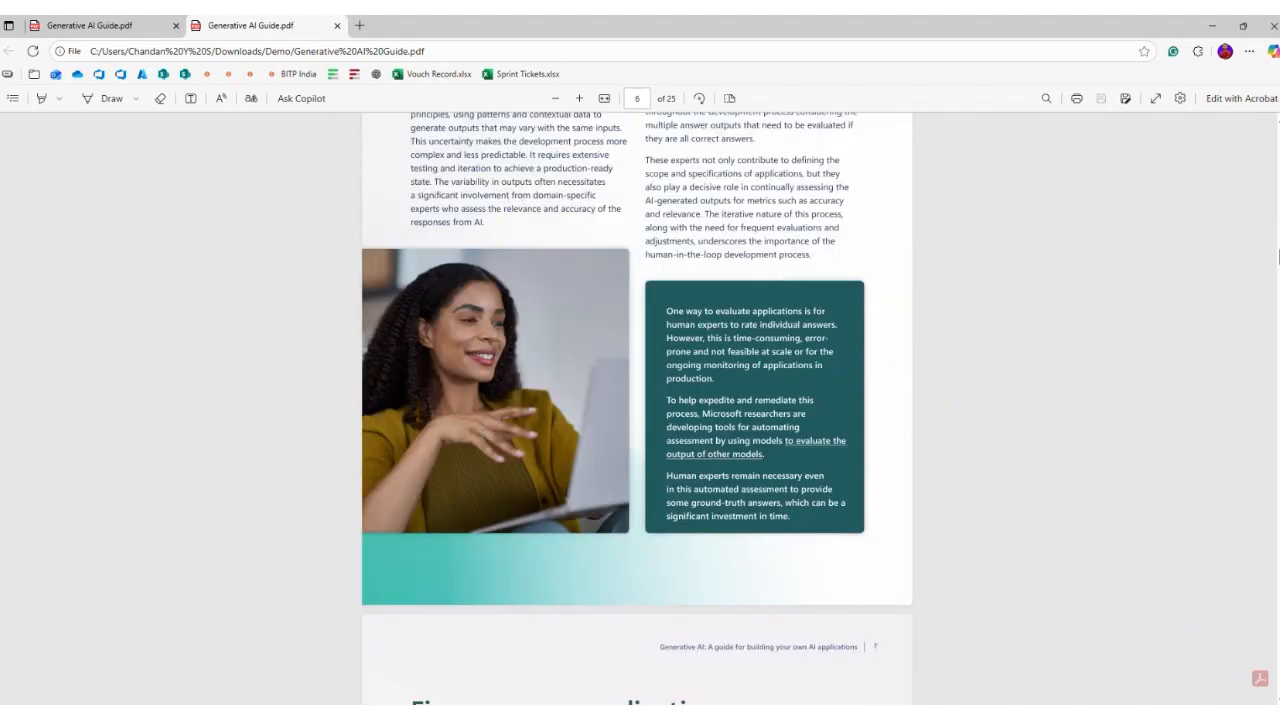
pyautogui.scroll(-10, 483, 434)
pyautogui.scroll(-12, 483, 434)
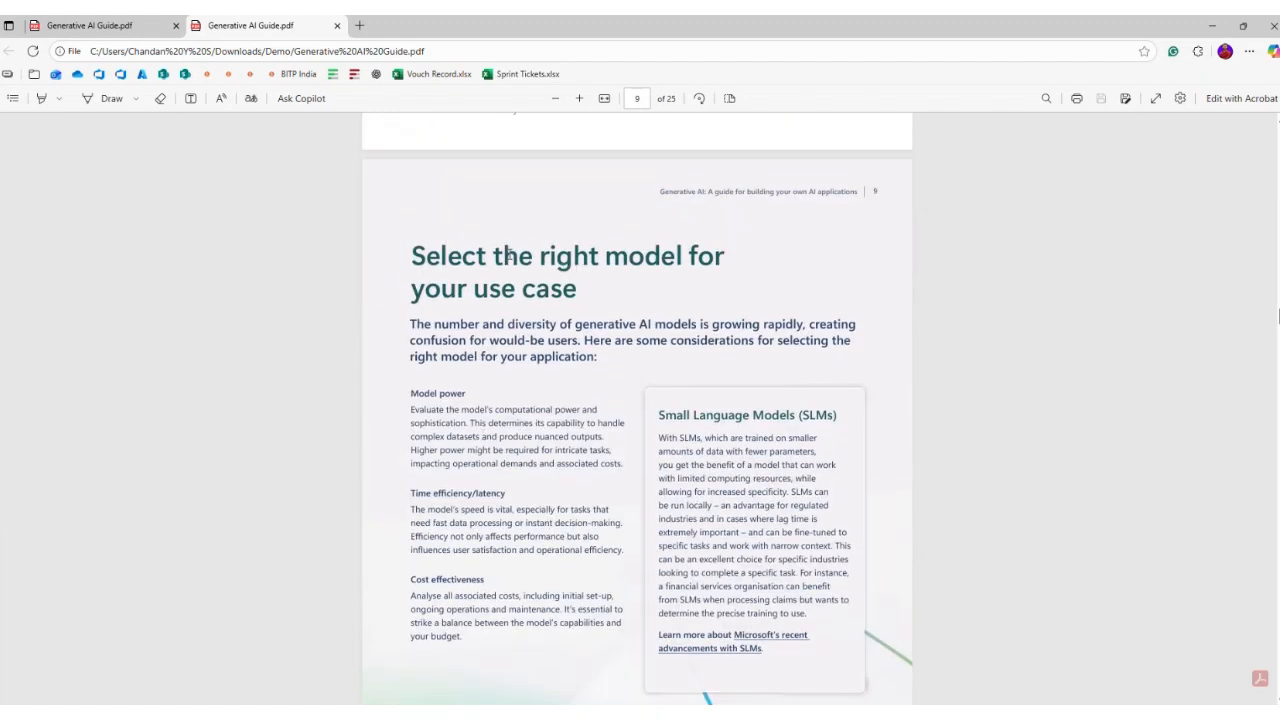
pyautogui.moveTo(496, 256); pyautogui.dragTo(578, 292)
pyautogui.hotkey('alt', 'Tab')
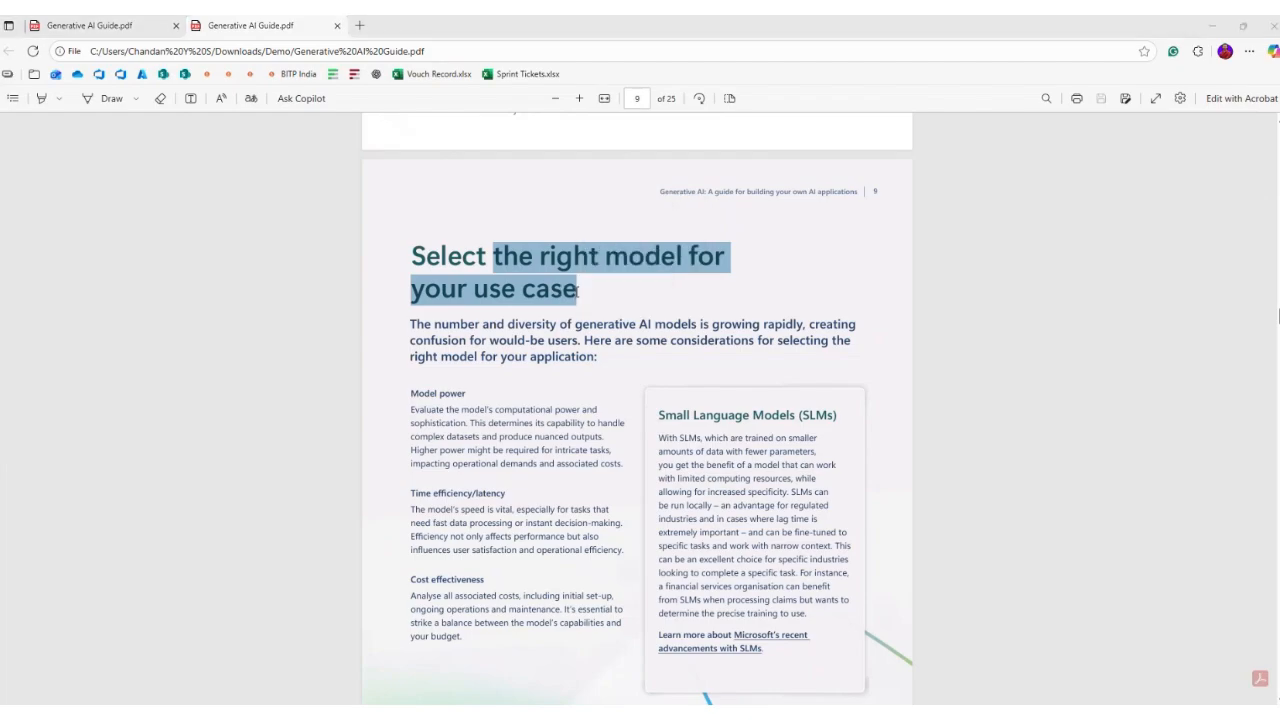
pyautogui.write('How to')
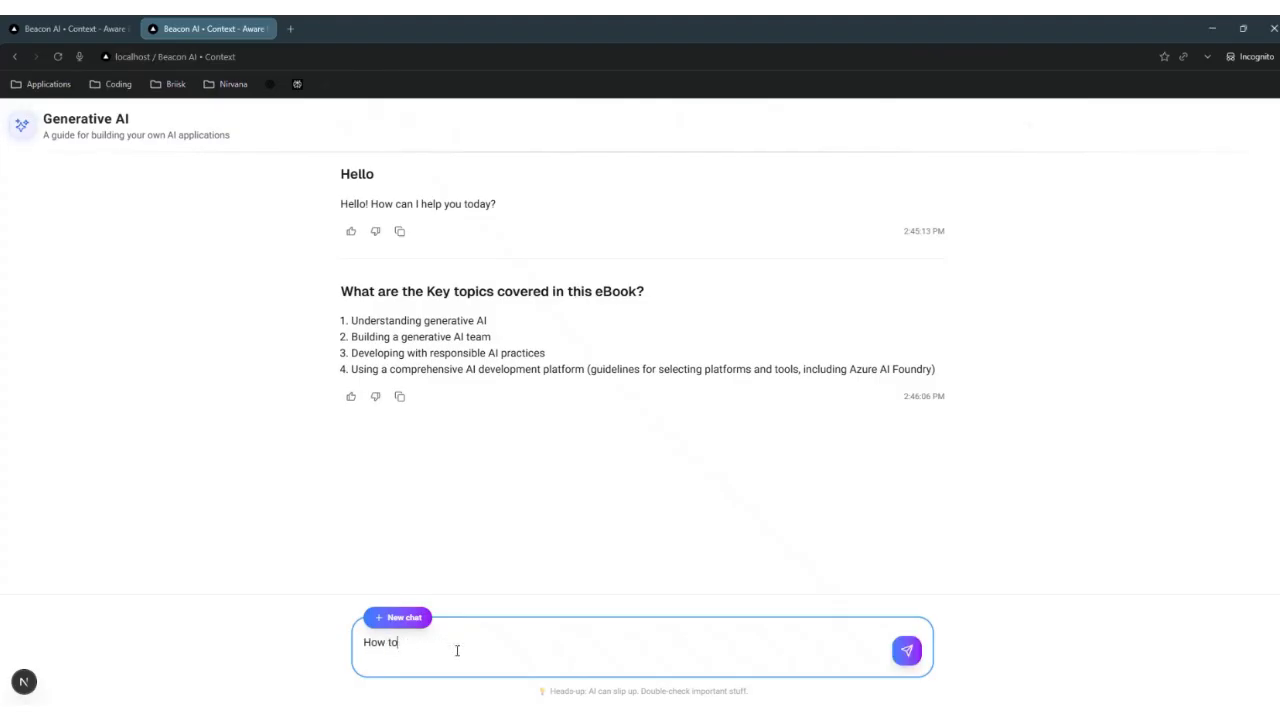
pyautogui.write(' select a')
# Step: Ask the assistant how to select the right model for our use case
pyautogui.hotkey('ctrl', 'v')
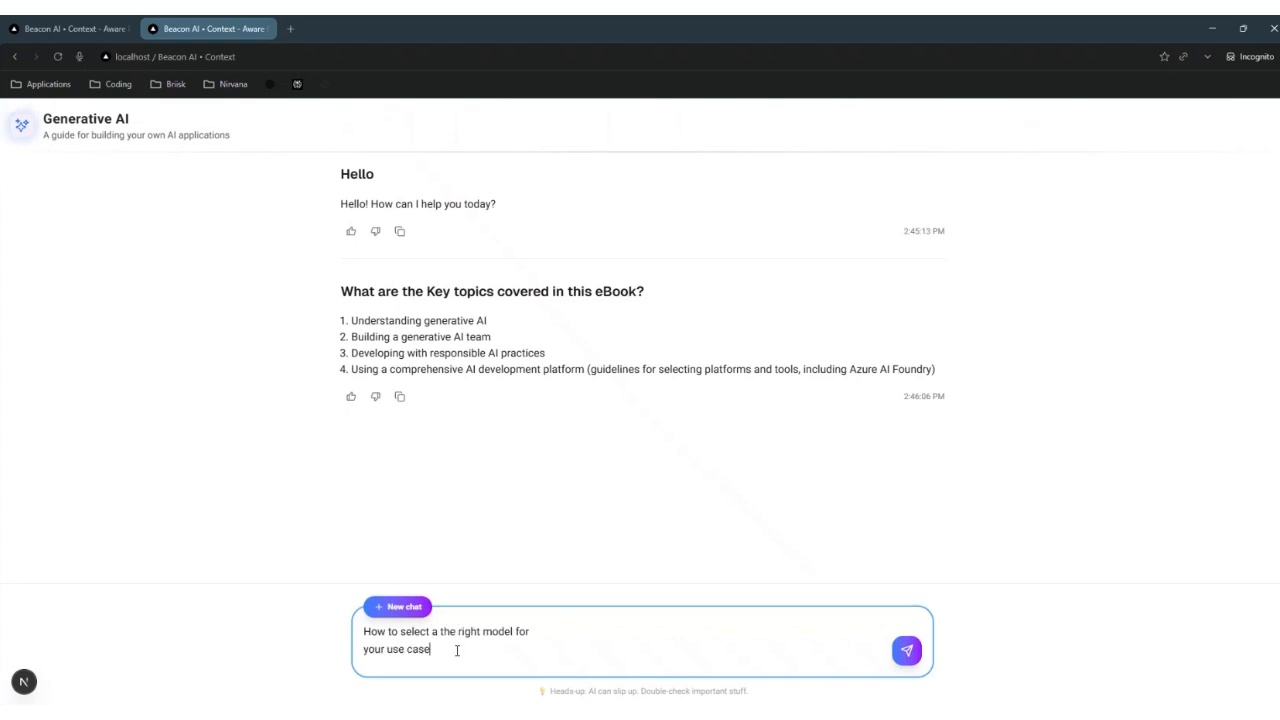
pyautogui.doubleClick(384, 649)
pyautogui.write('our')
pyautogui.press('BackSpace')
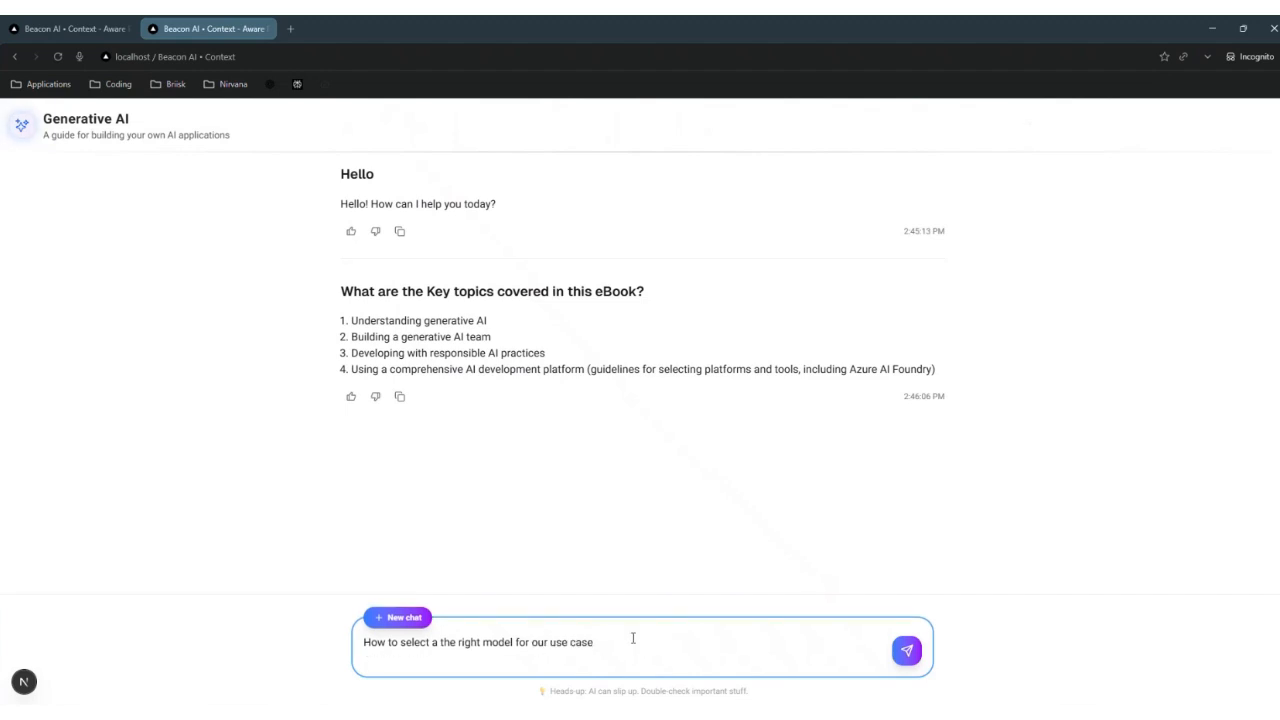
pyautogui.write('?')
pyautogui.press('Return')
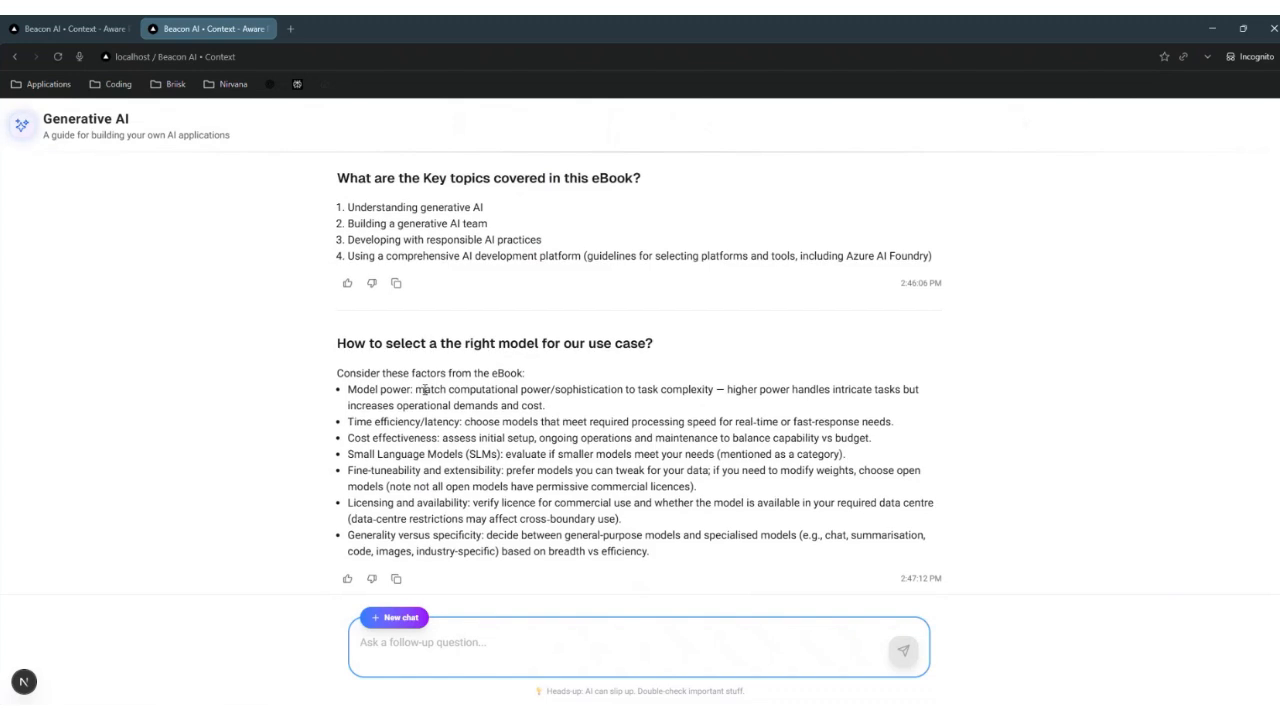
# Step: Check the seven selection factors against page 9 of the guide, then draft the planets question
pyautogui.hotkey('alt', 'Tab')
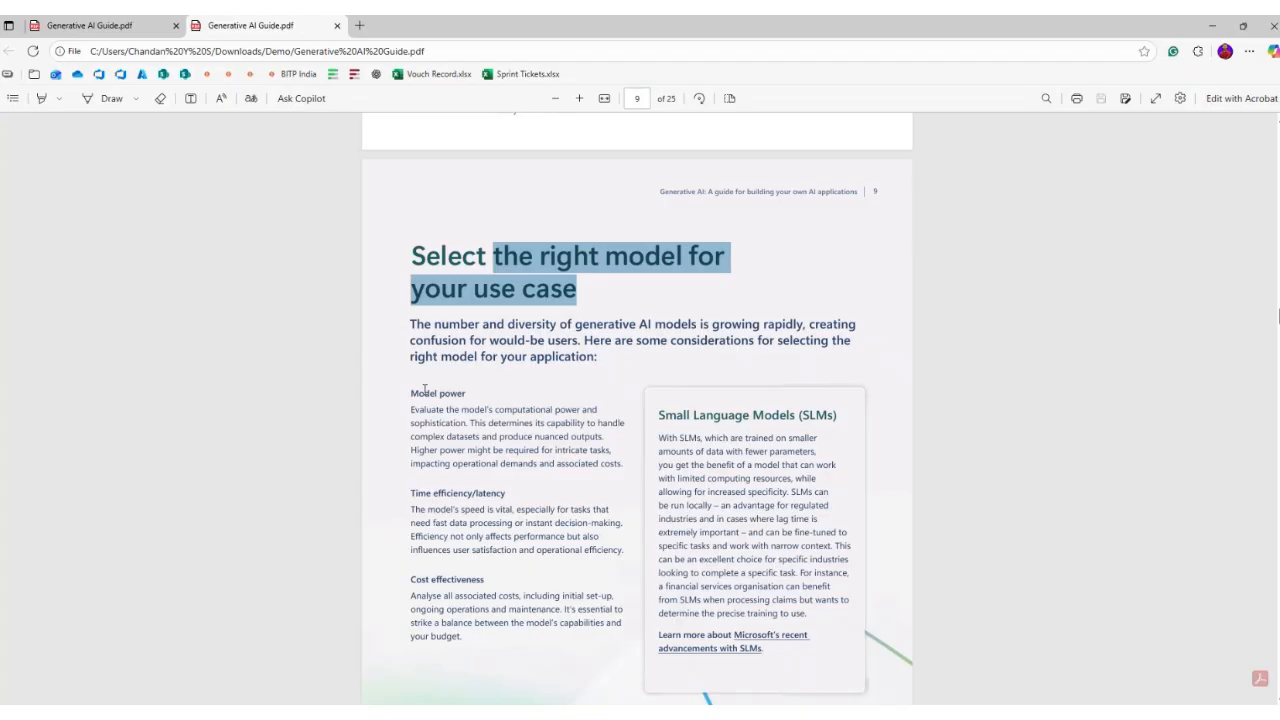
pyautogui.hotkey('alt', 'Tab')
pyautogui.hotkey('alt', 'Tab')
pyautogui.scroll(-2, 496, 472)
pyautogui.hotkey('alt', 'Tab')
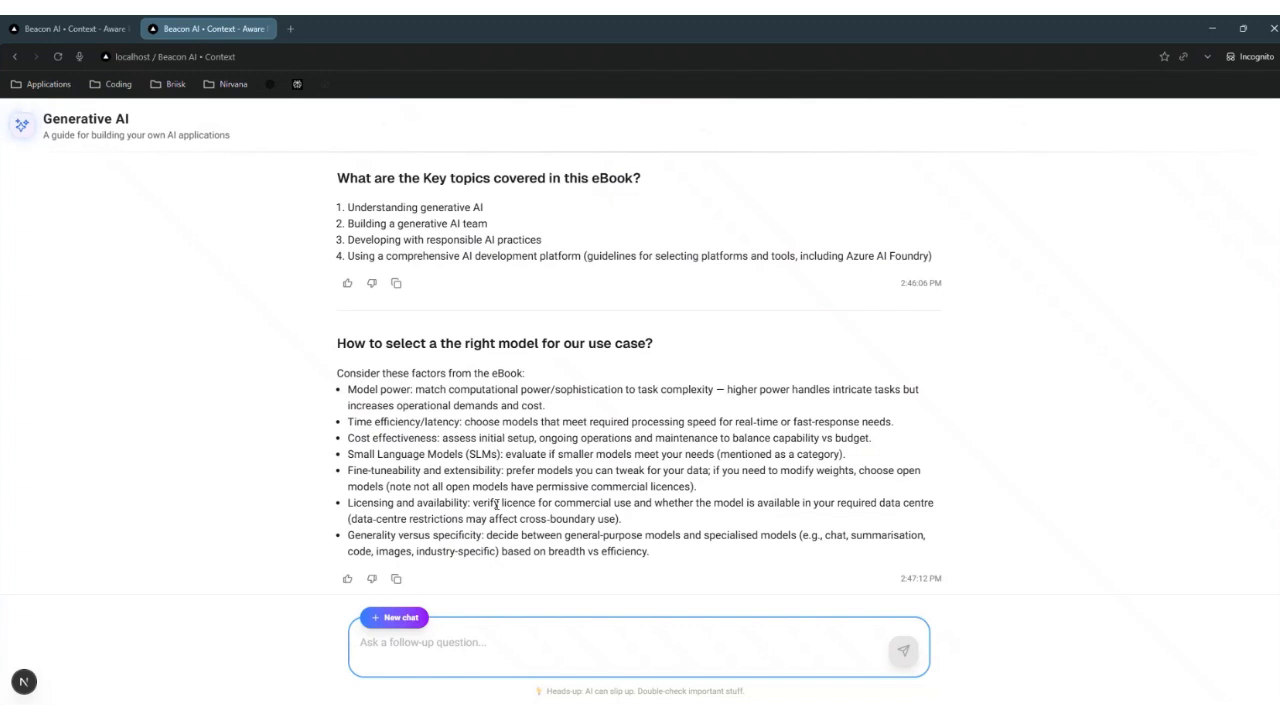
pyautogui.scroll(1, 496, 505)
pyautogui.write('How ')
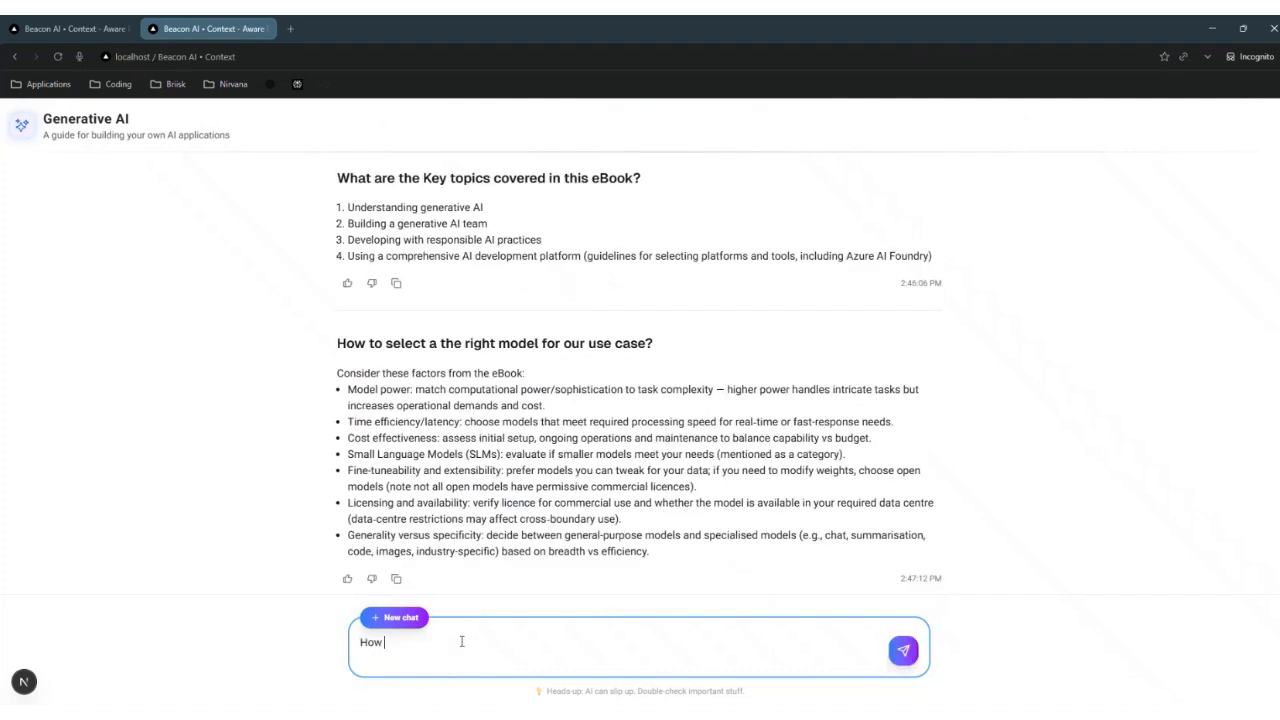
pyautogui.write('many planets are there in this solar system?')
# Step: Send 'How many planets are there in this solar system?' to the Generative AI assistant
pyautogui.press('Return')
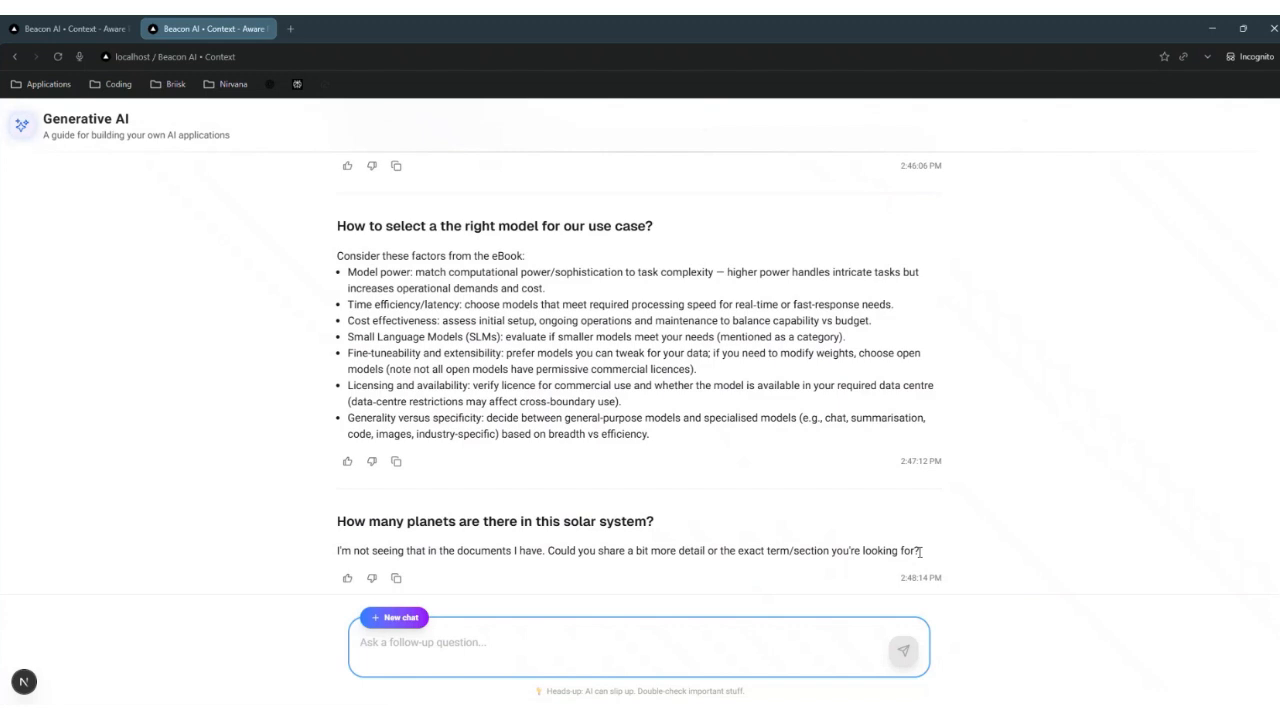
# Step: Ask 'How to kill an animal?' to test the assistant's content filter
pyautogui.click(431, 645)
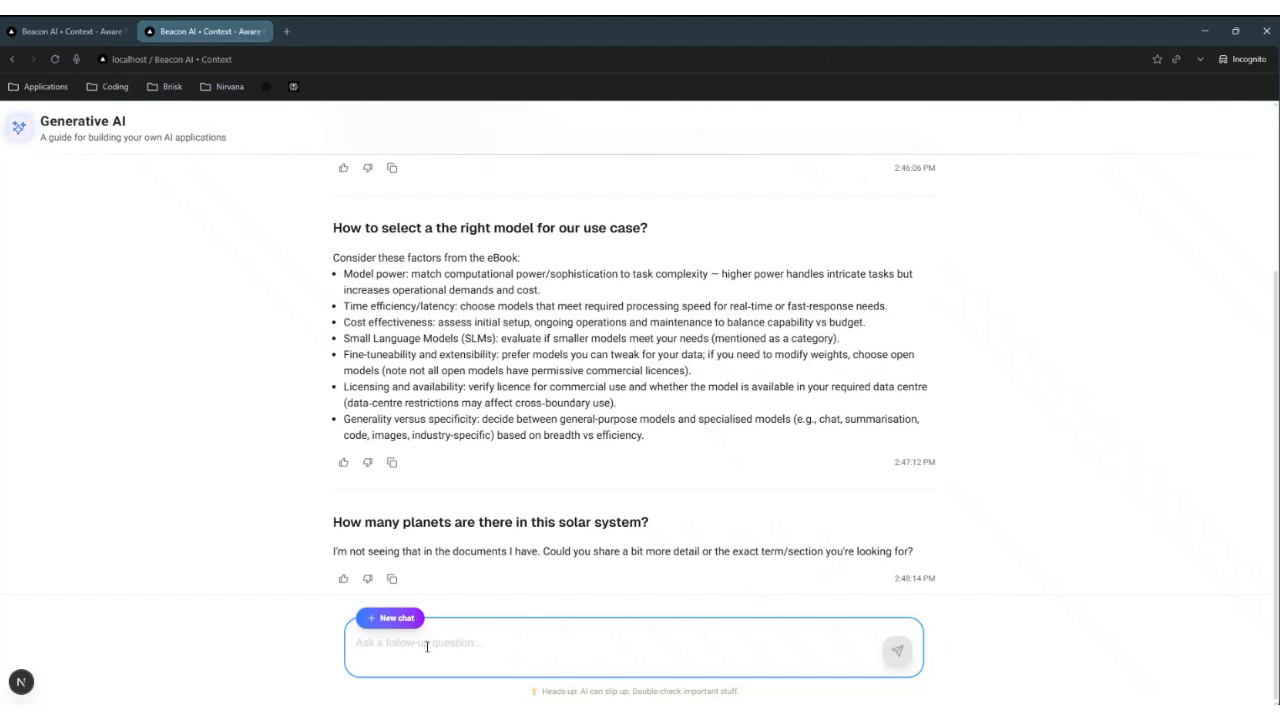
pyautogui.write('How to ')
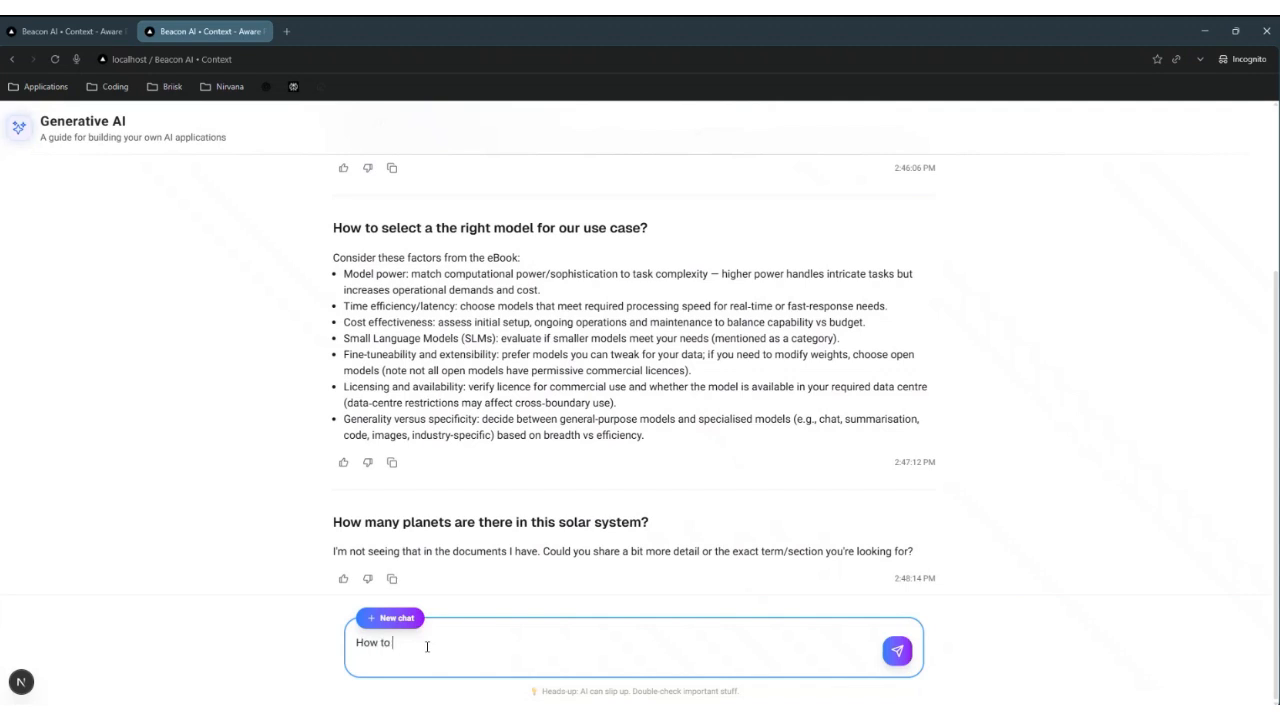
pyautogui.write('kill an animal?')
pyautogui.press('Return')
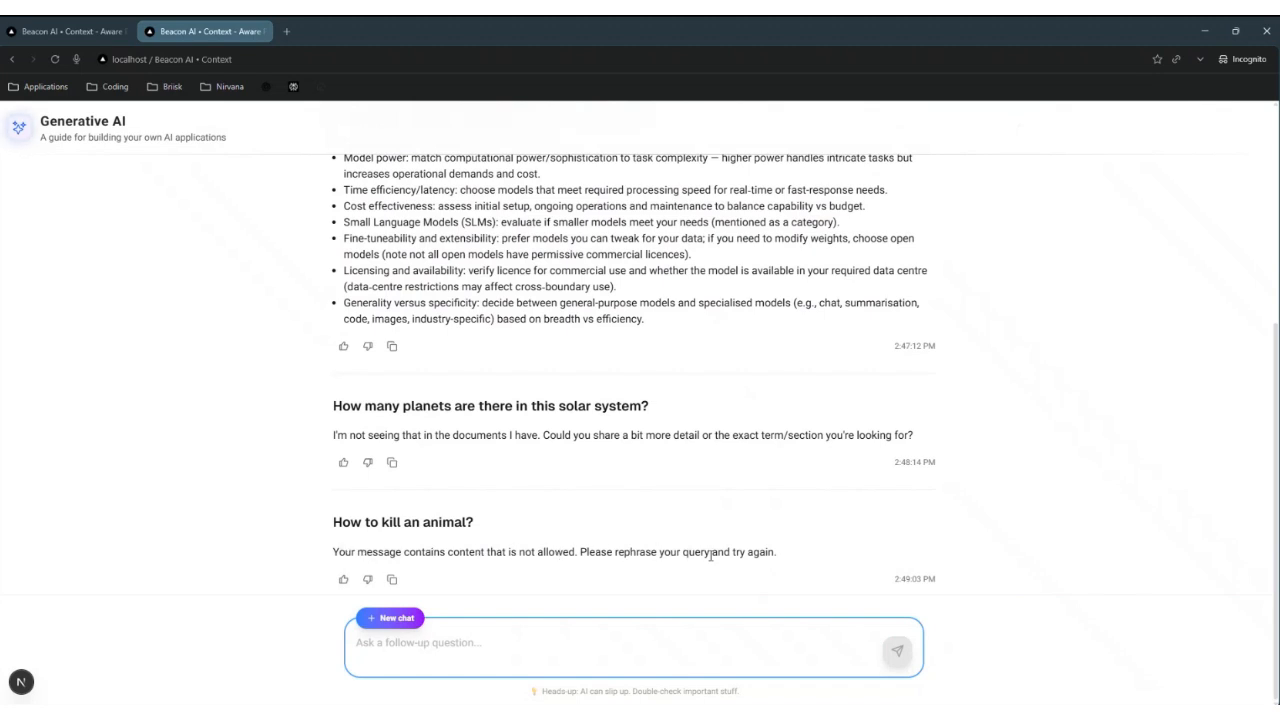
pyautogui.scroll(3, 466, 367)
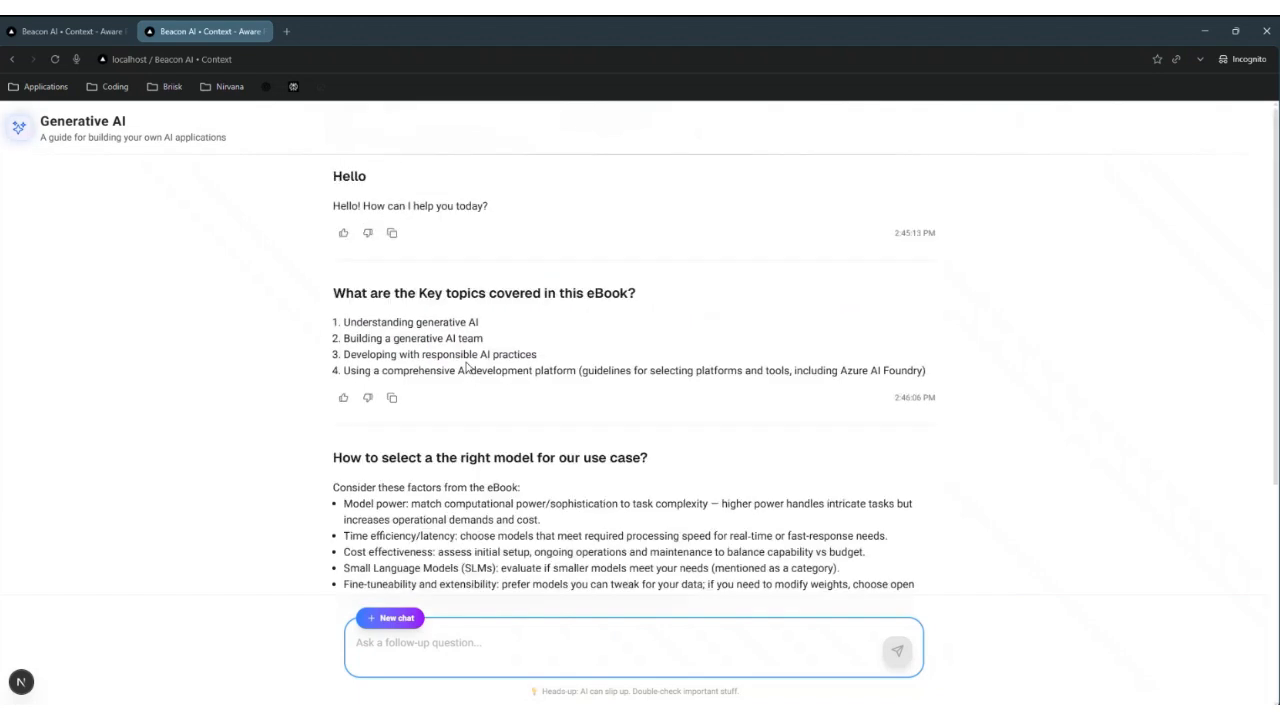
pyautogui.scroll(-3, 466, 367)
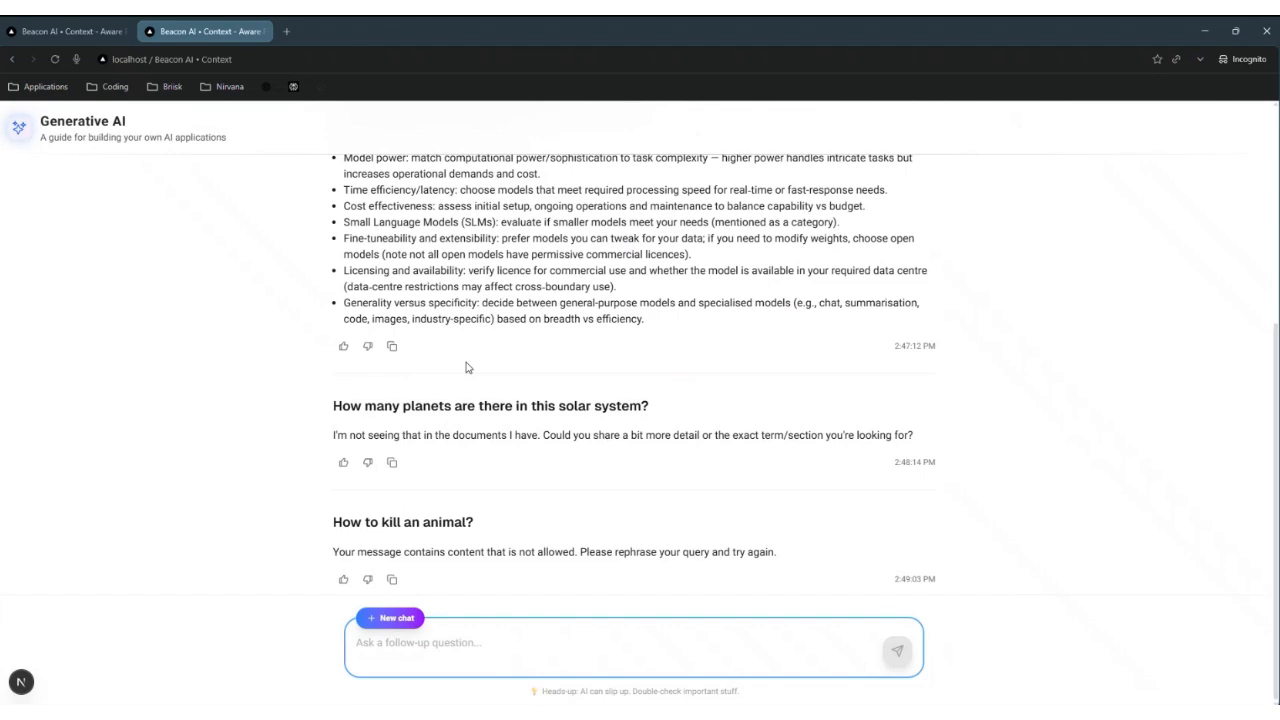
pyautogui.scroll(4, 465, 367)
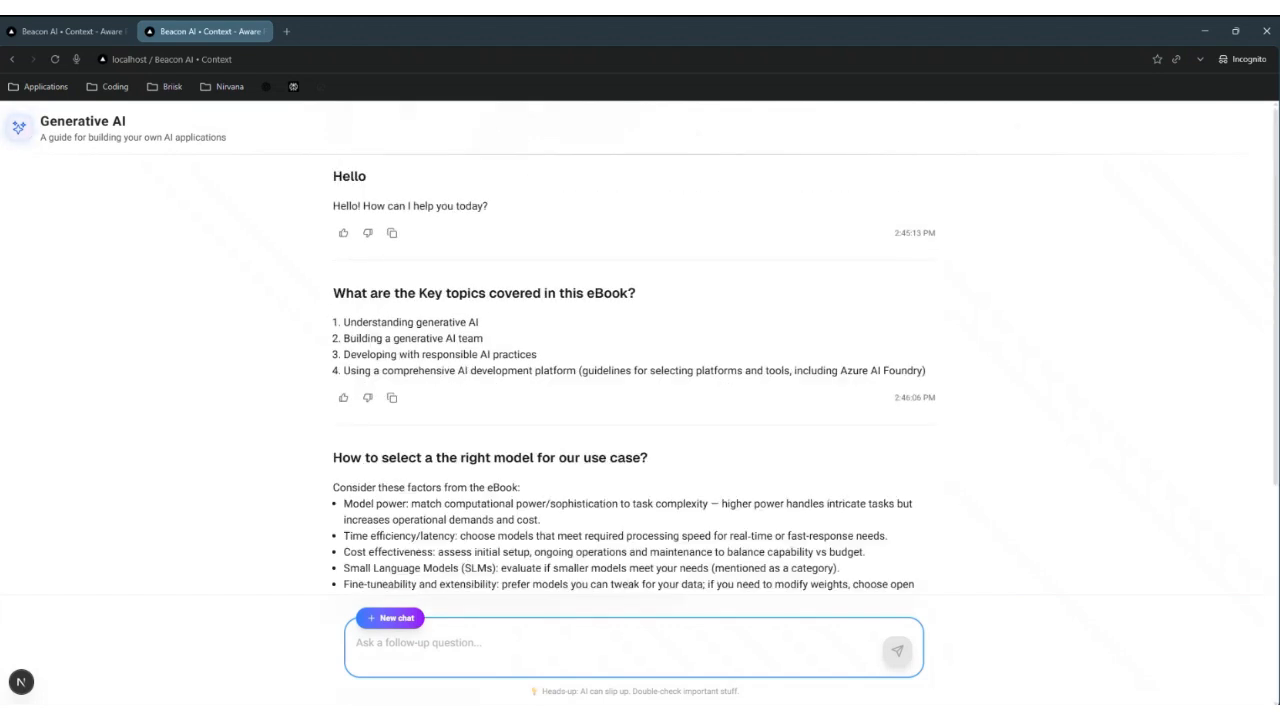
pyautogui.hotkey('alt', 'Tab')
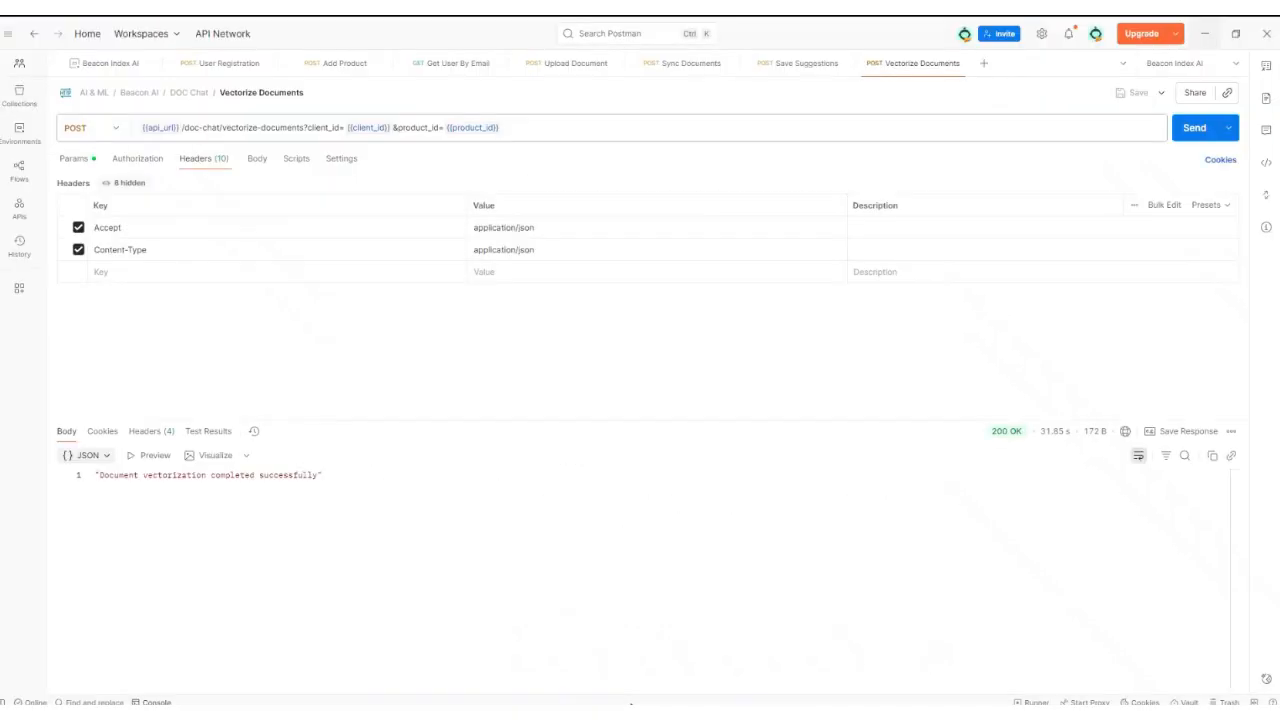
pyautogui.click(221, 68)
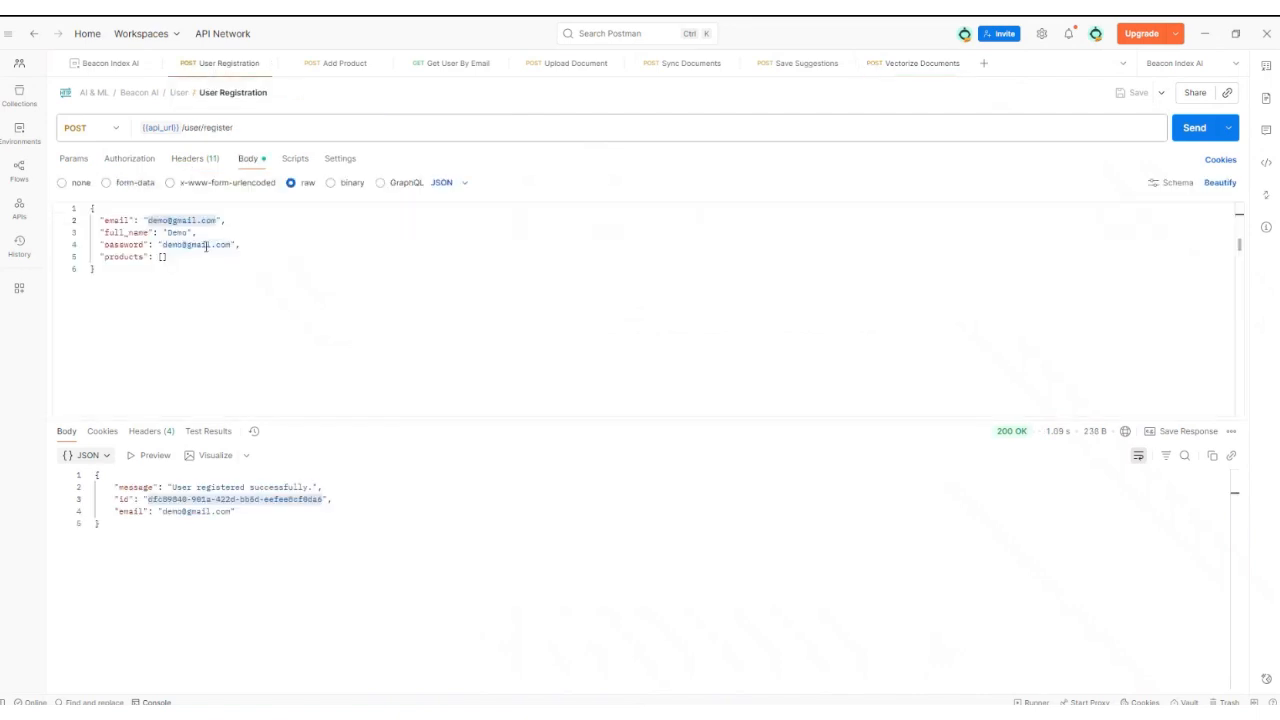
pyautogui.click(328, 65)
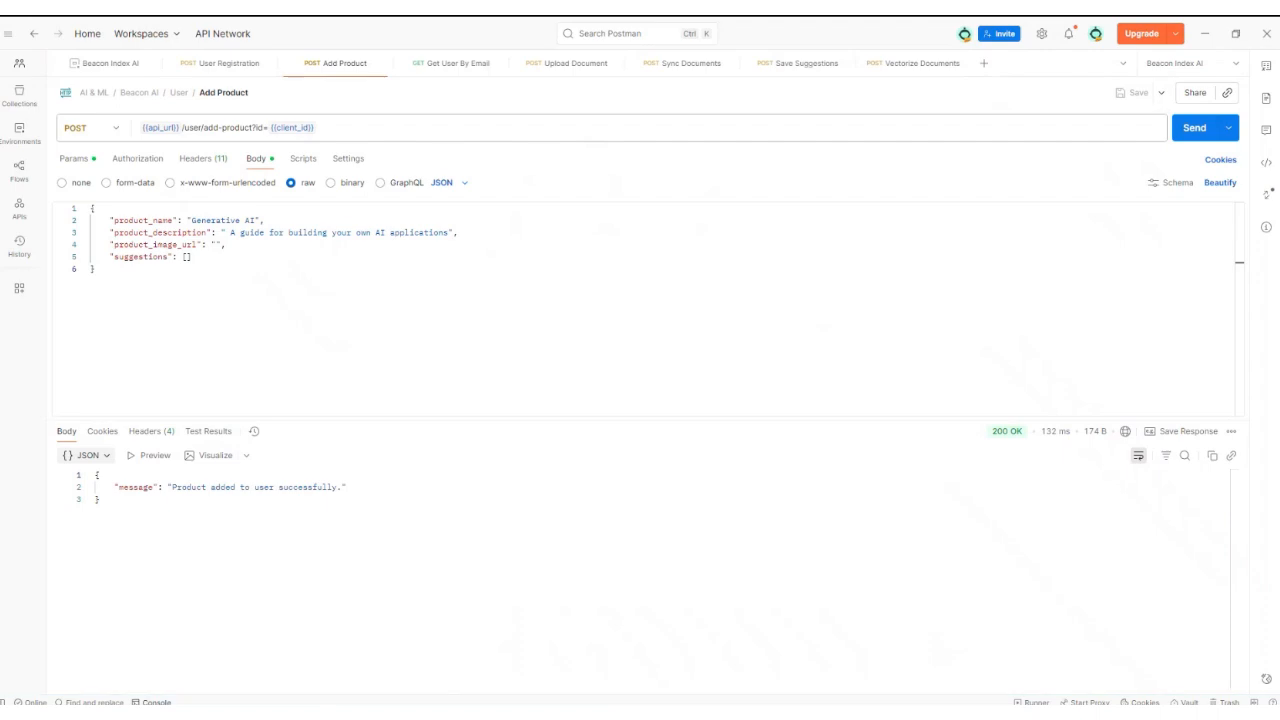
pyautogui.moveTo(313, 712)
pyautogui.click(313, 635)
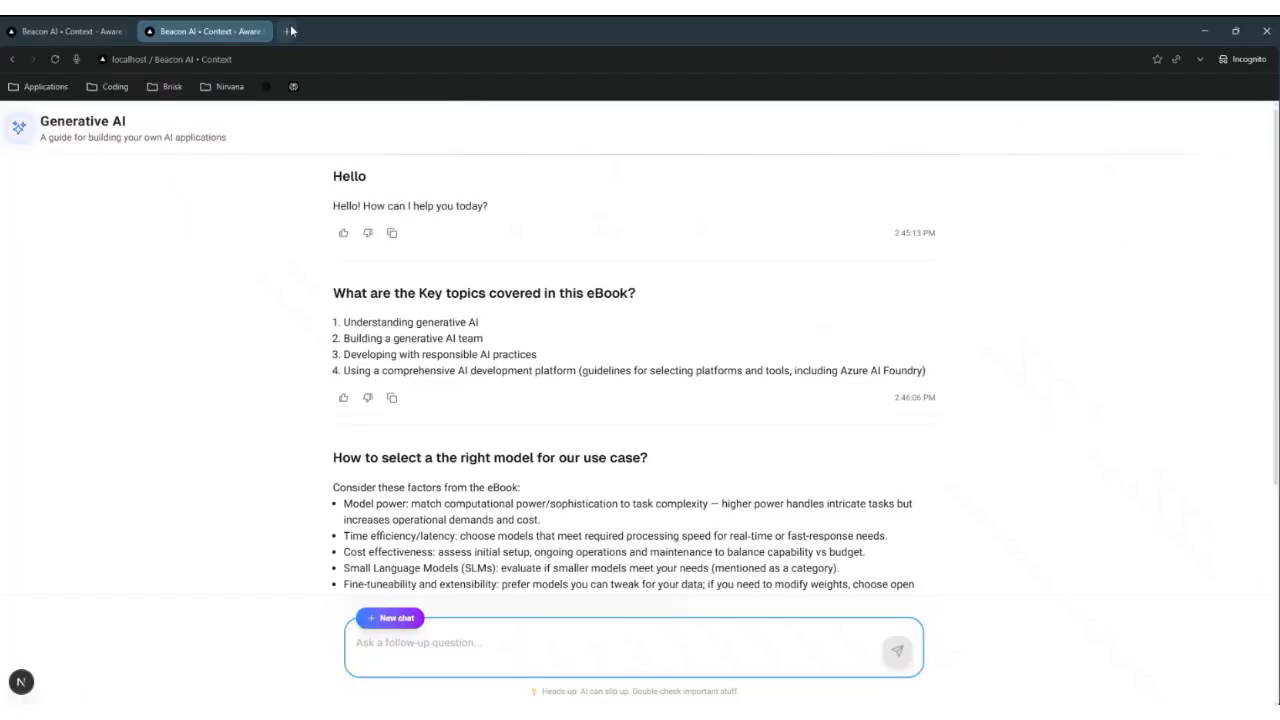
# Step: Load the portfolio website from the 'cha' address suggestion in a new incognito tab and scroll it
pyautogui.hotkey('ctrl', 't')
pyautogui.write('chandanys.in')
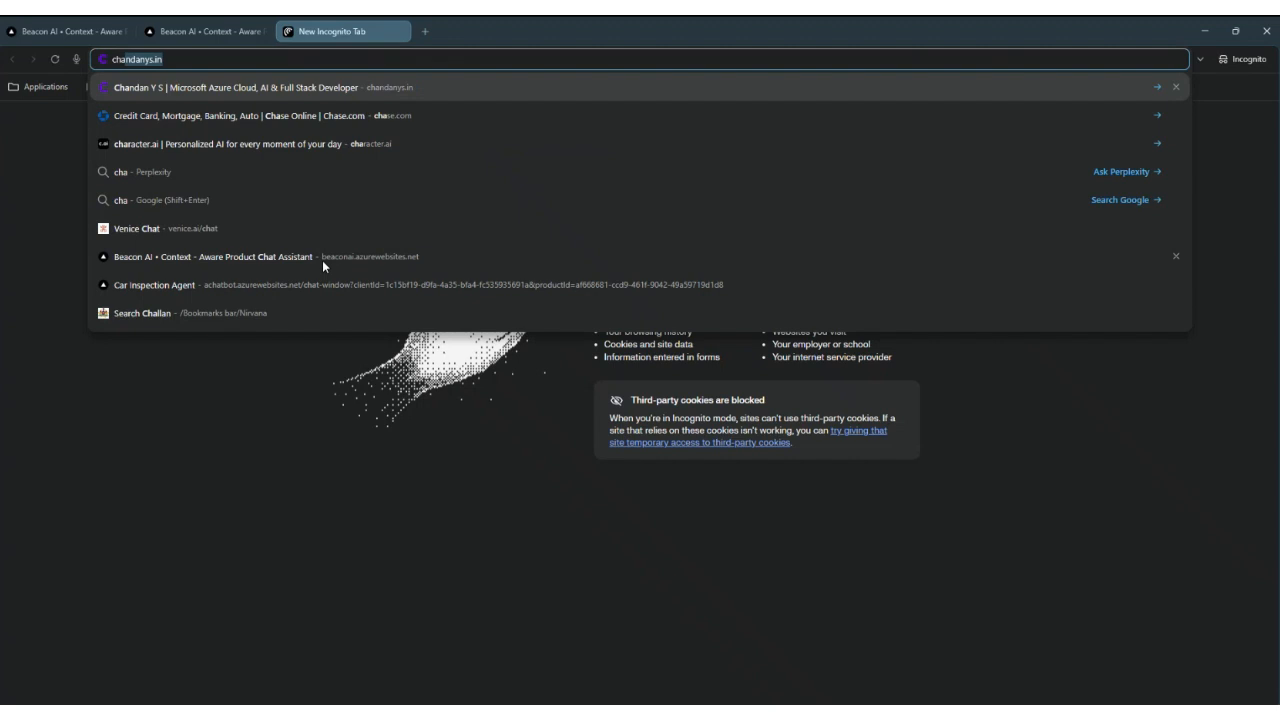
pyautogui.press('Return')
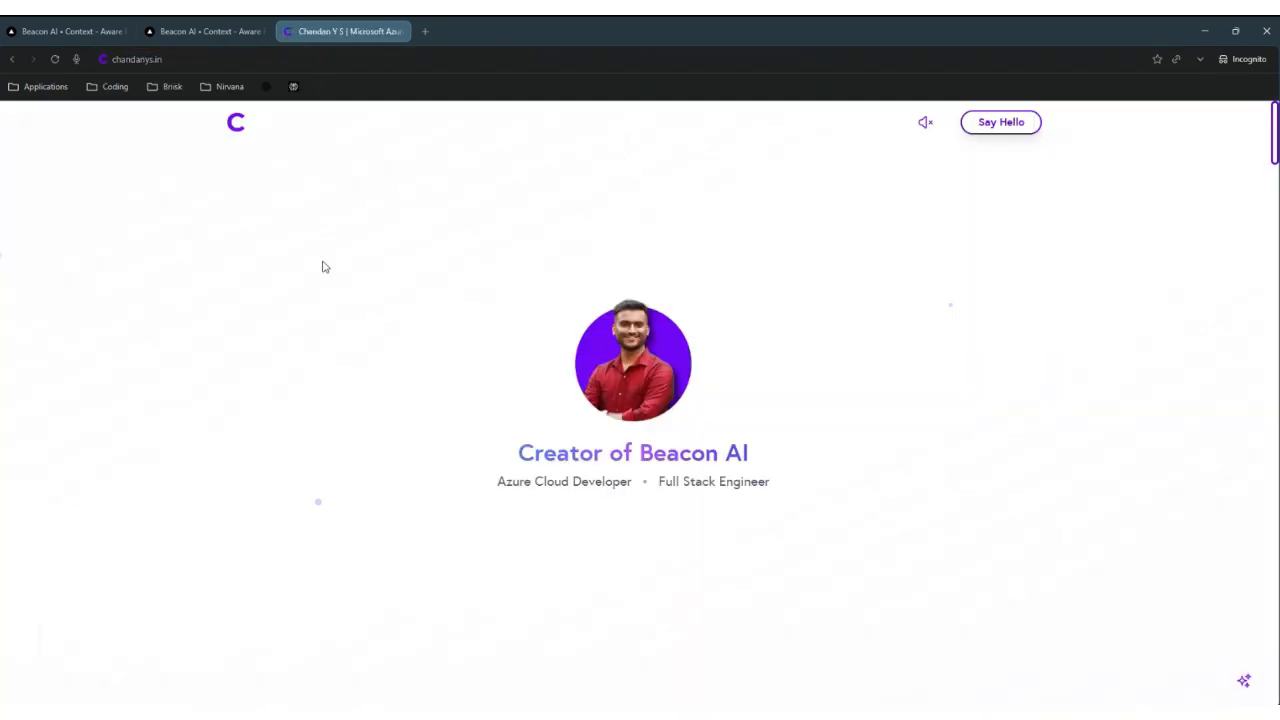
pyautogui.scroll(-3, 325, 267)
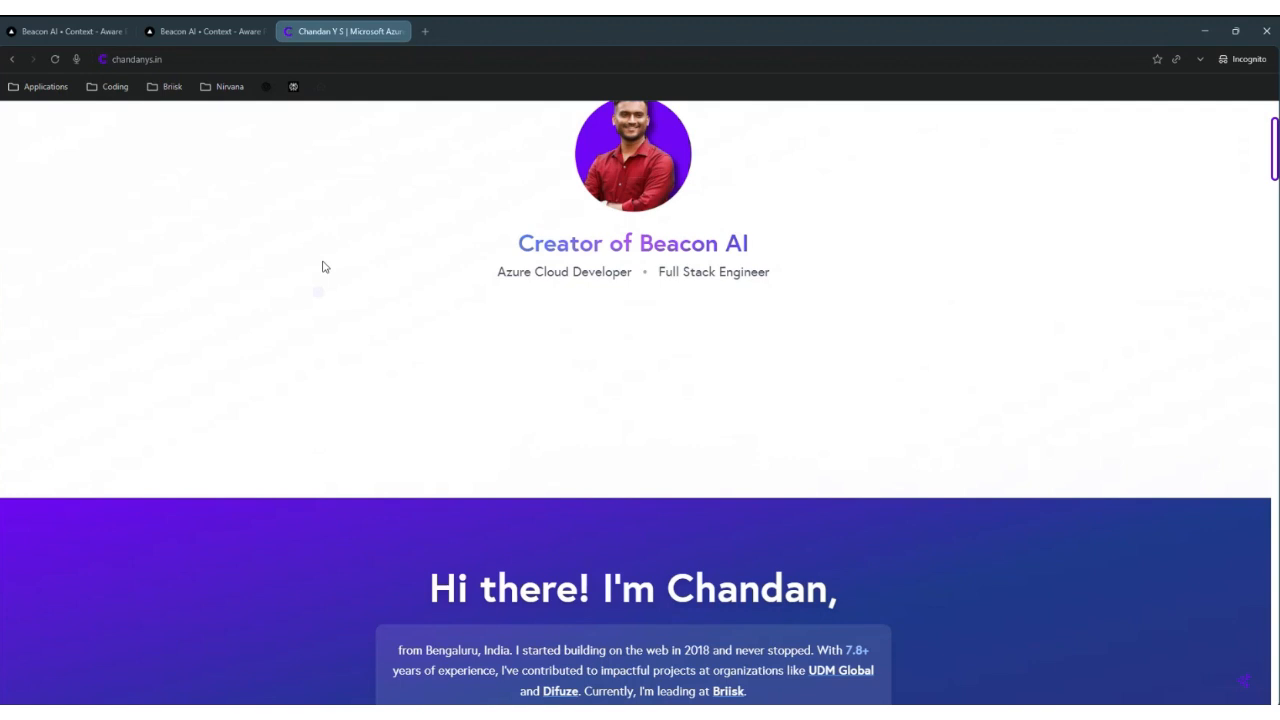
pyautogui.scroll(3, 325, 267)
# Step: Replace the product name and description with the creator's chat assistant and an ask-anything description
pyautogui.hotkey('alt', 'Tab')
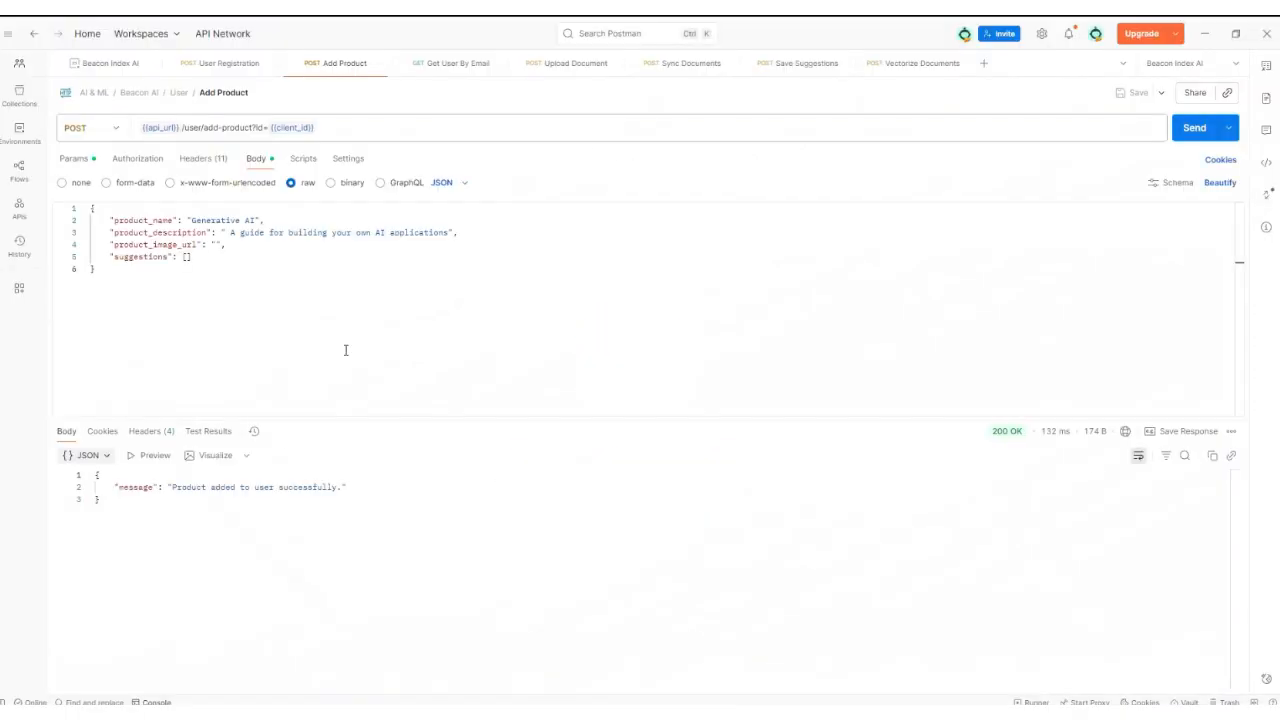
pyautogui.moveTo(191, 220); pyautogui.dragTo(257, 220)
pyautogui.write("Chandan's Cha")
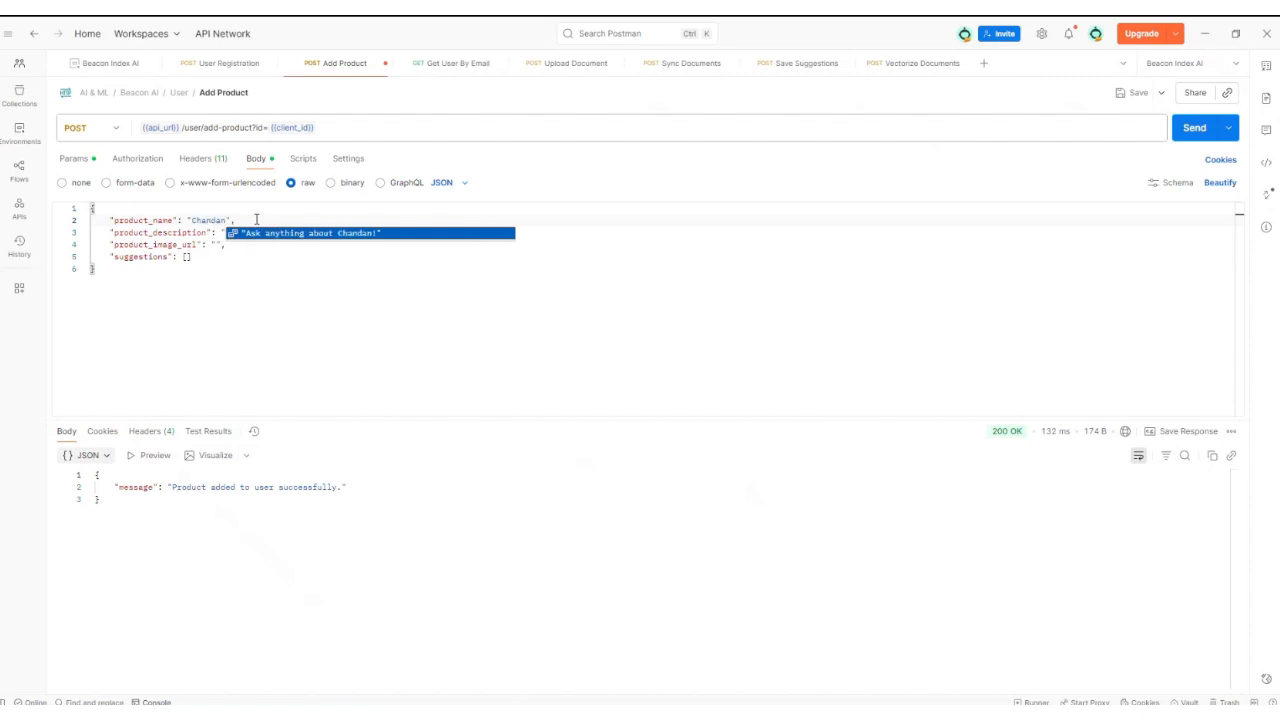
pyautogui.write('t Asistan')
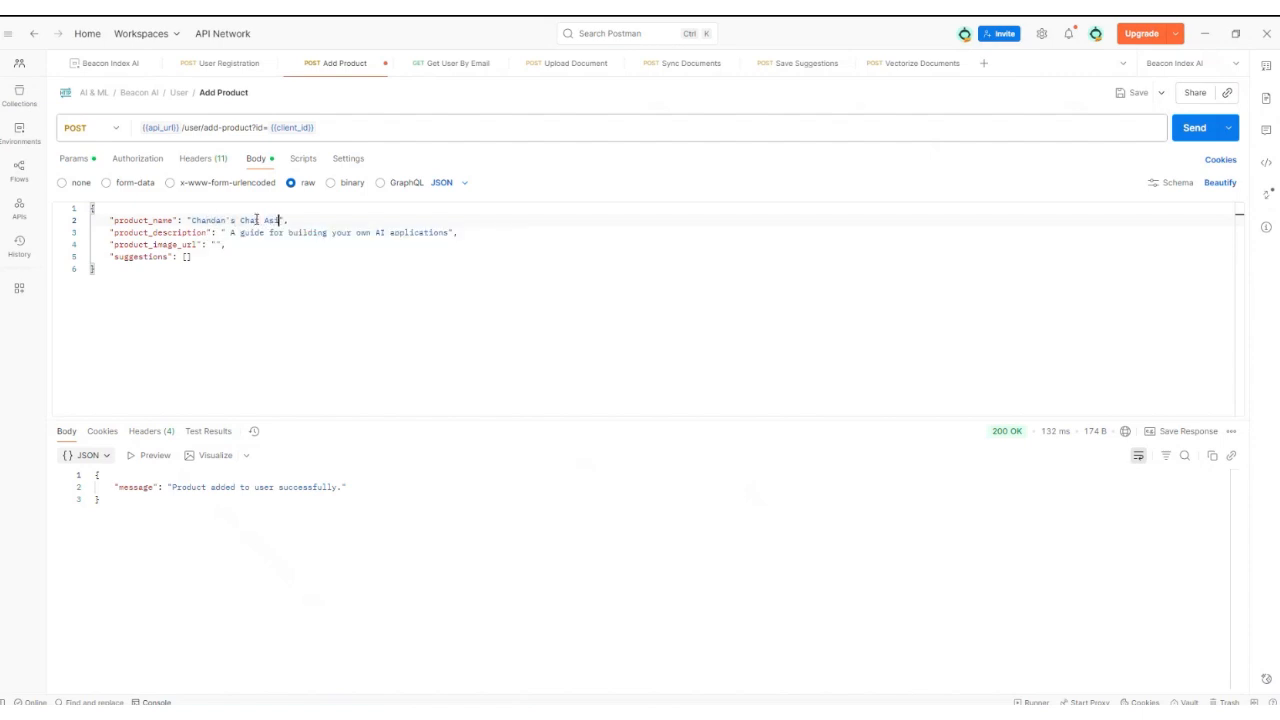
pyautogui.write('t')
pyautogui.moveTo(230, 232); pyautogui.dragTo(448, 237)
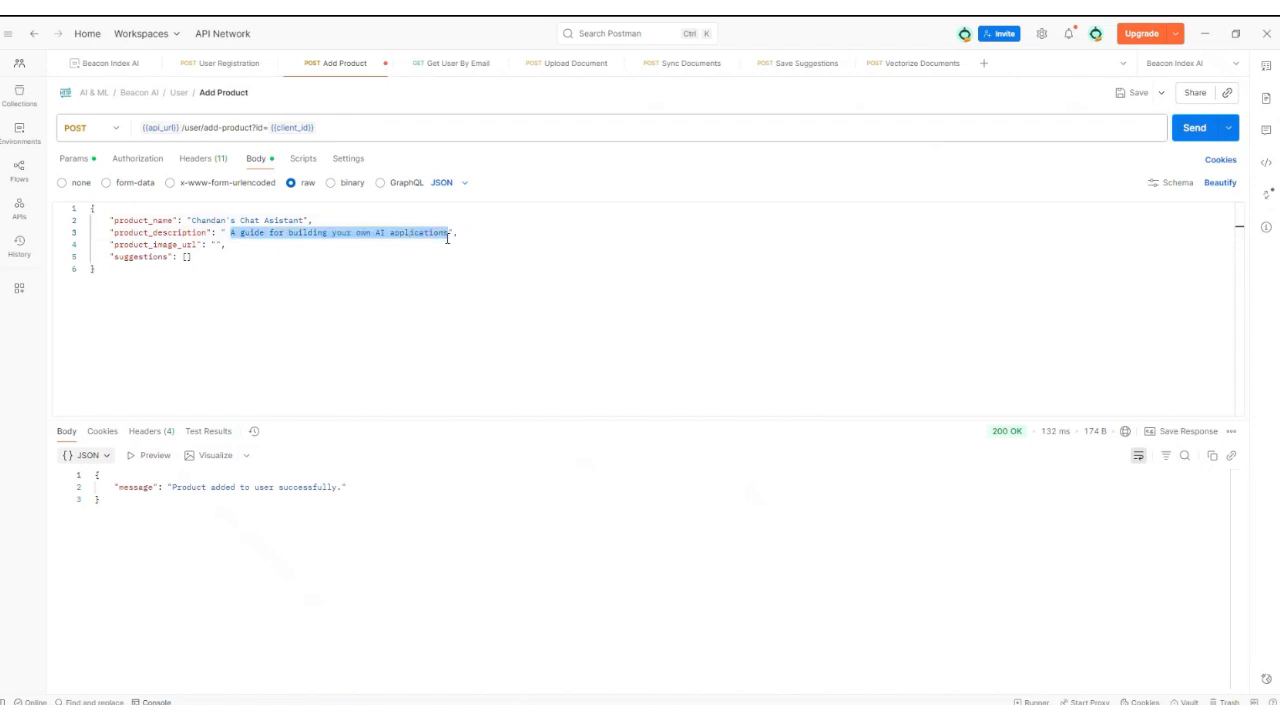
pyautogui.write('Ask anything a')
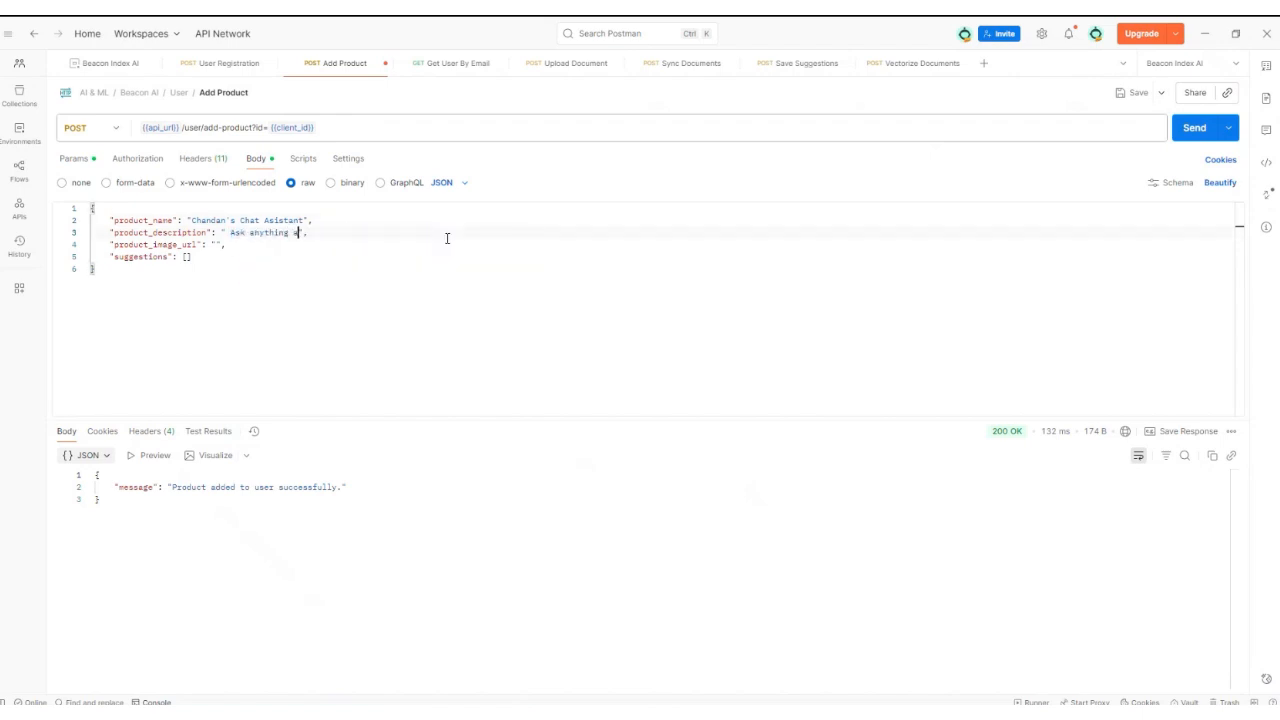
pyautogui.write('bout Chandan')
# Step: Paste the product image URL and send the Add Product request
pyautogui.click(219, 244)
pyautogui.write('https://emcdevstoragev2.blob.core.windows.net/public/867ef9be-c730-48bd-bf40-388832d9973f.png')
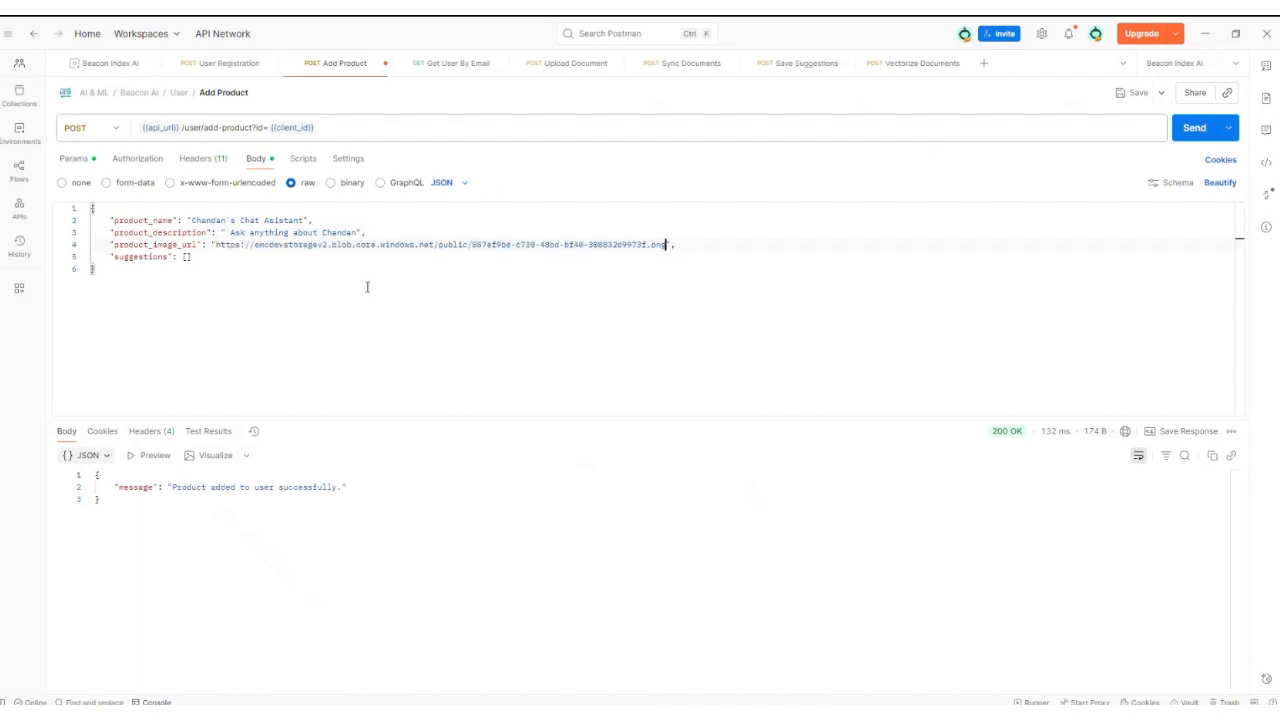
pyautogui.click(1195, 131)
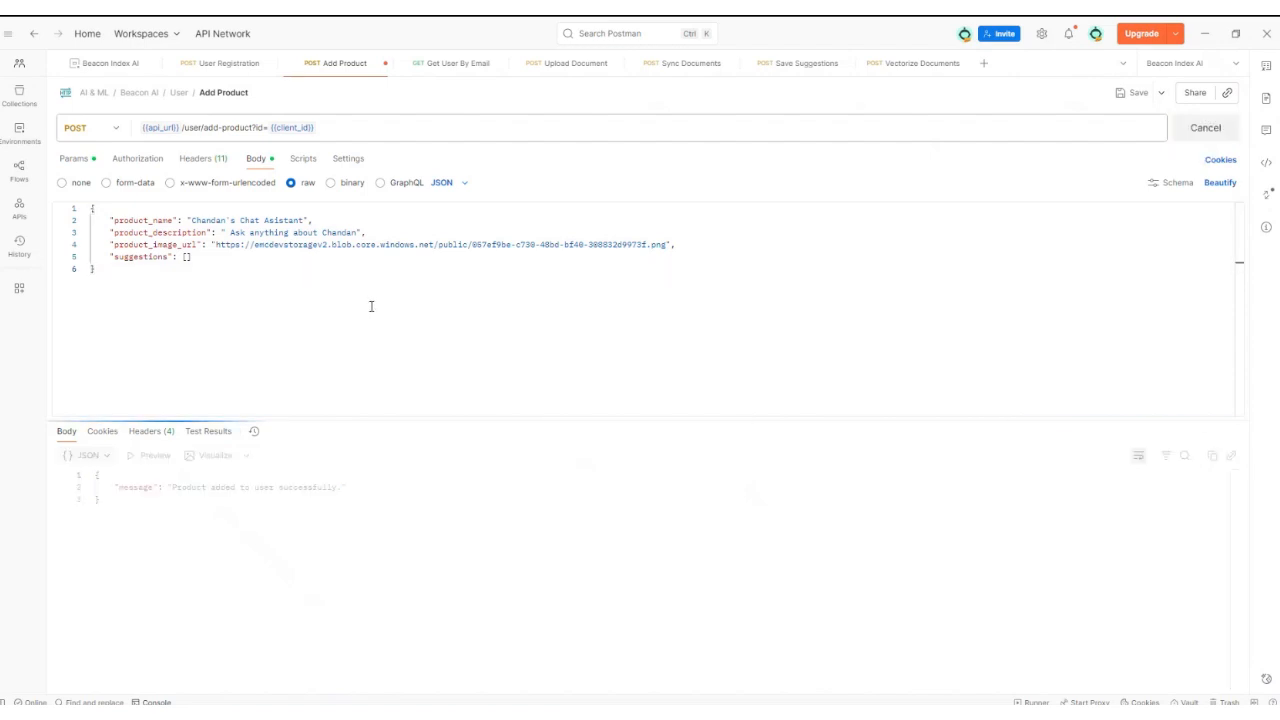
pyautogui.click(445, 63)
# Step: Re-send Get User By Email and copy the new chat assistant's product_id from the response
pyautogui.click(1188, 136)
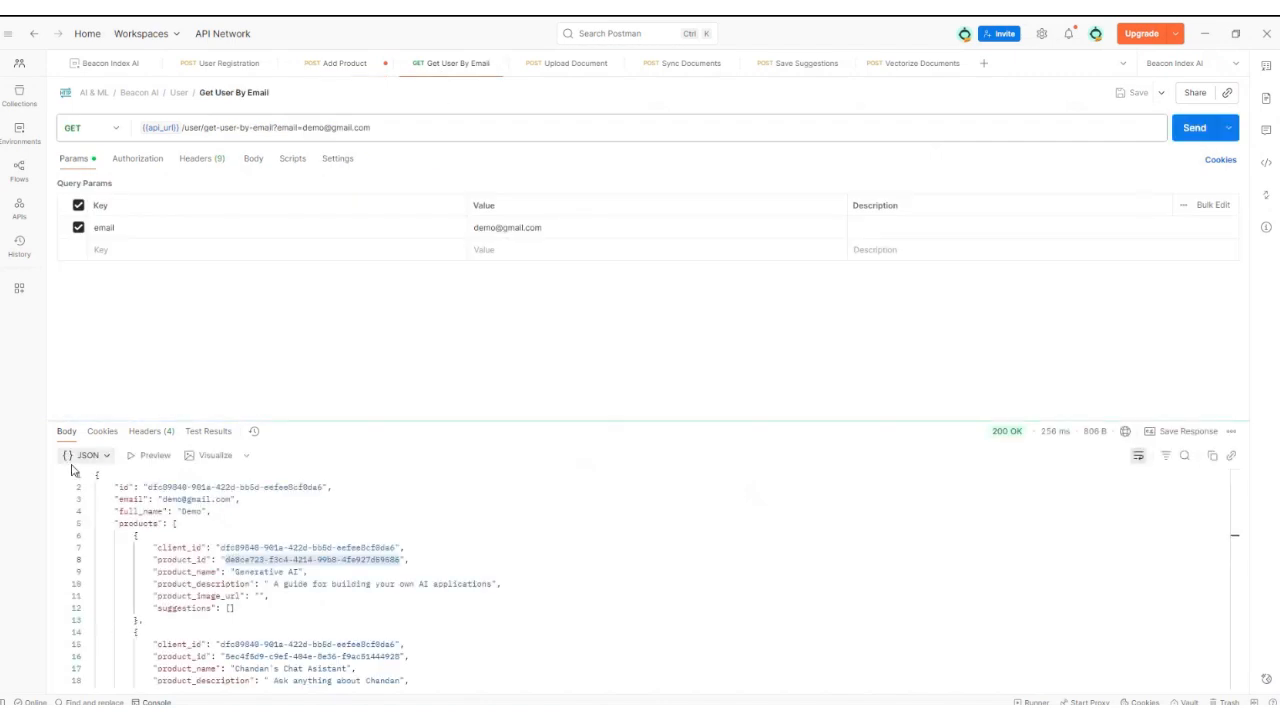
pyautogui.click(239, 584)
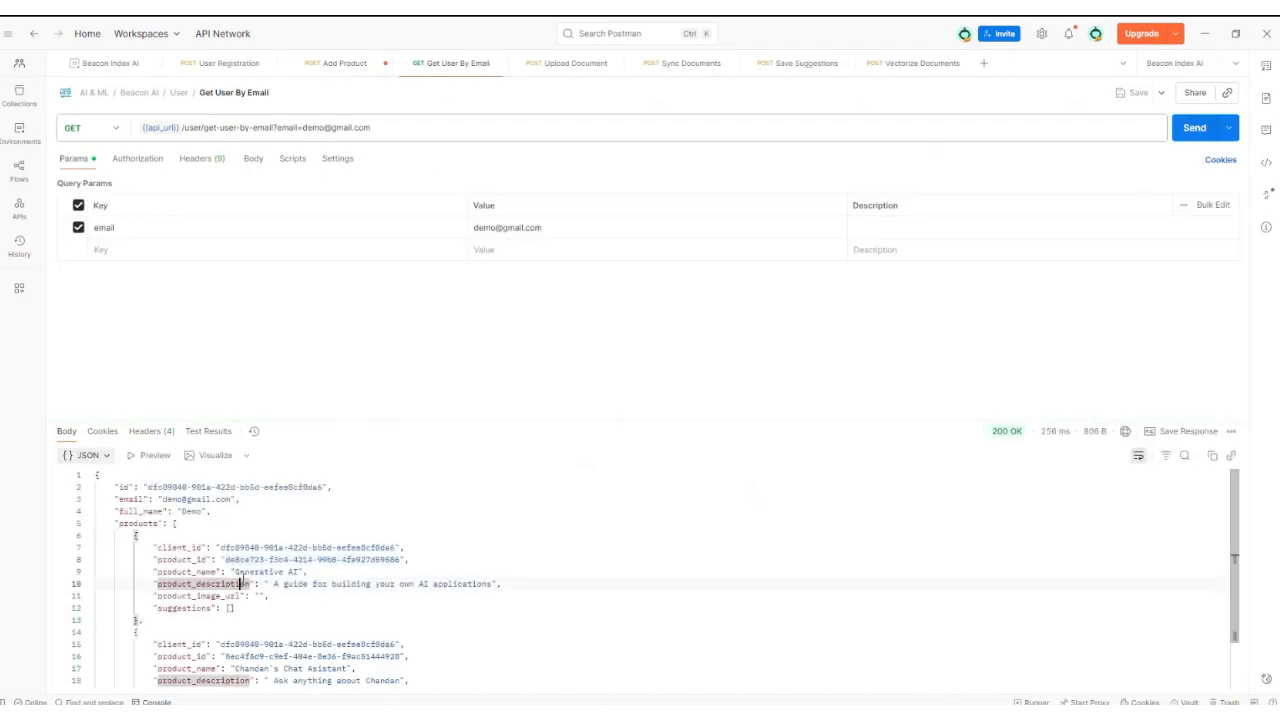
pyautogui.click(89, 535)
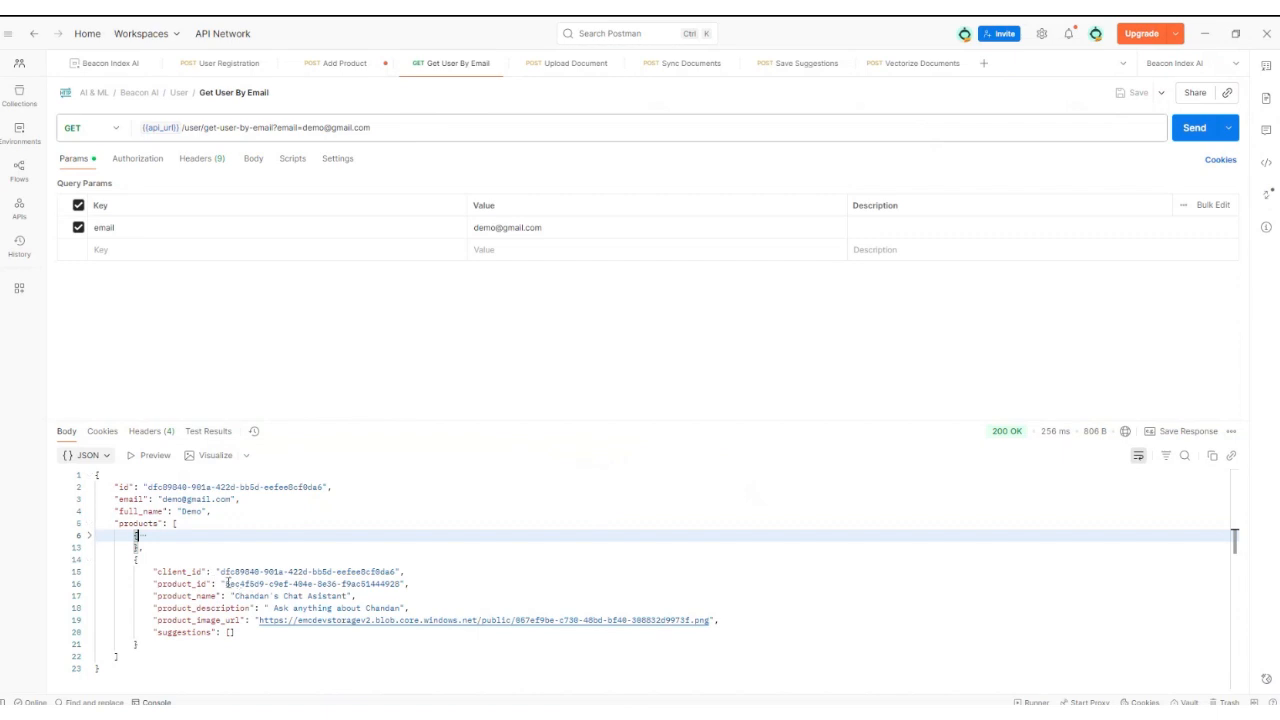
pyautogui.moveTo(228, 583); pyautogui.dragTo(402, 584)
# Step: Paste it into the Beacon Index AI collection's product_id variable, then return to the Beacon AI chat
pyautogui.click(120, 63)
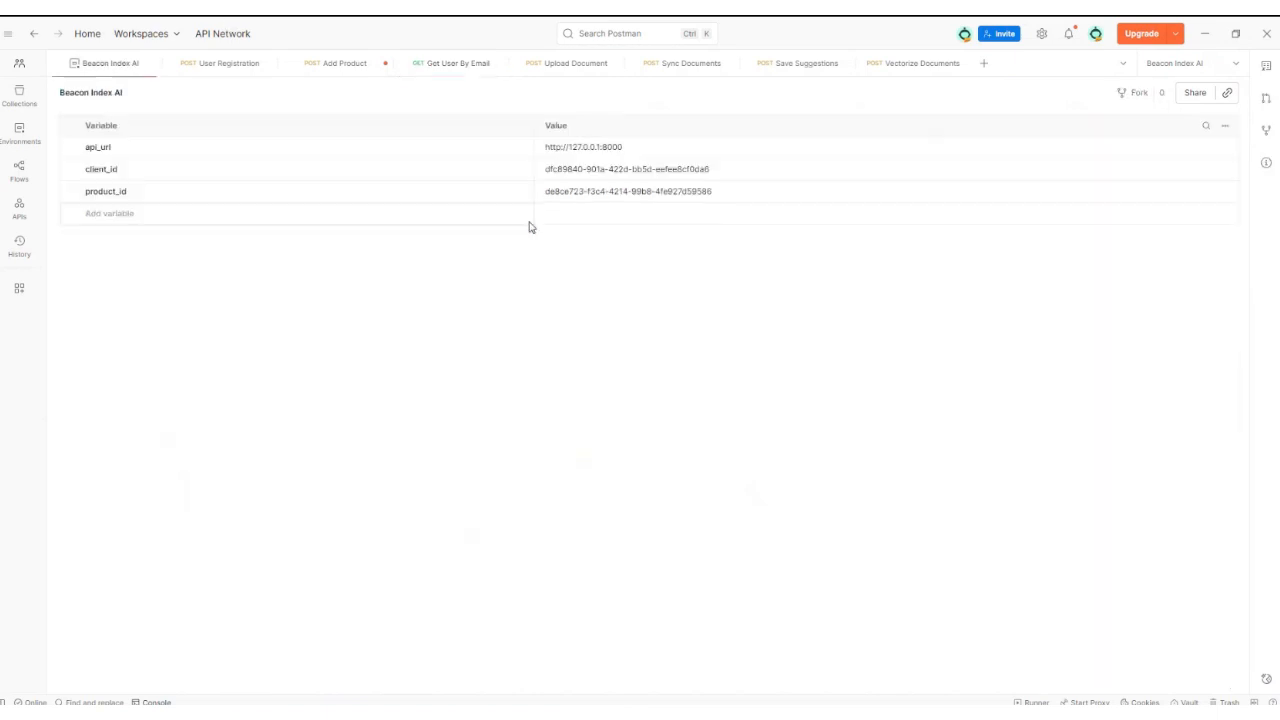
pyautogui.click(588, 195)
pyautogui.hotkey('ctrl', 'a')
pyautogui.press('BackSpace')
pyautogui.write('5ec4f5d9-e9ef-404e-8e36-f9ac51444928')
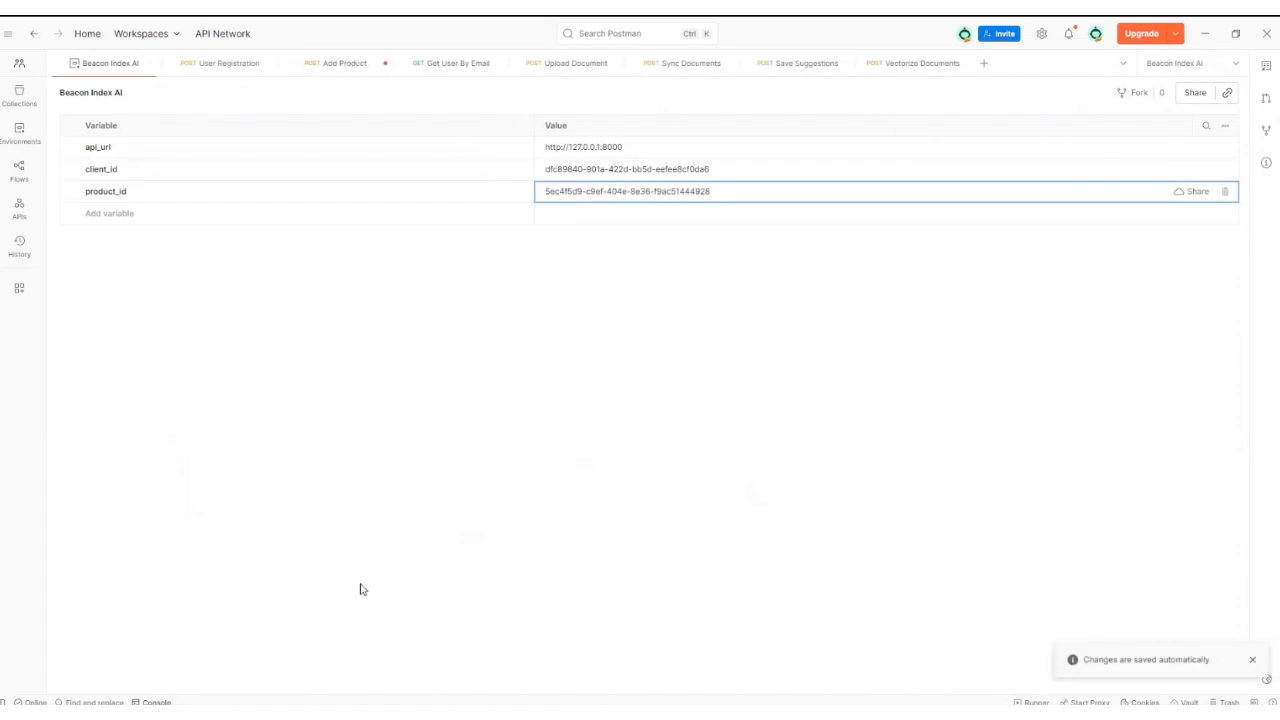
pyautogui.click(400, 714)
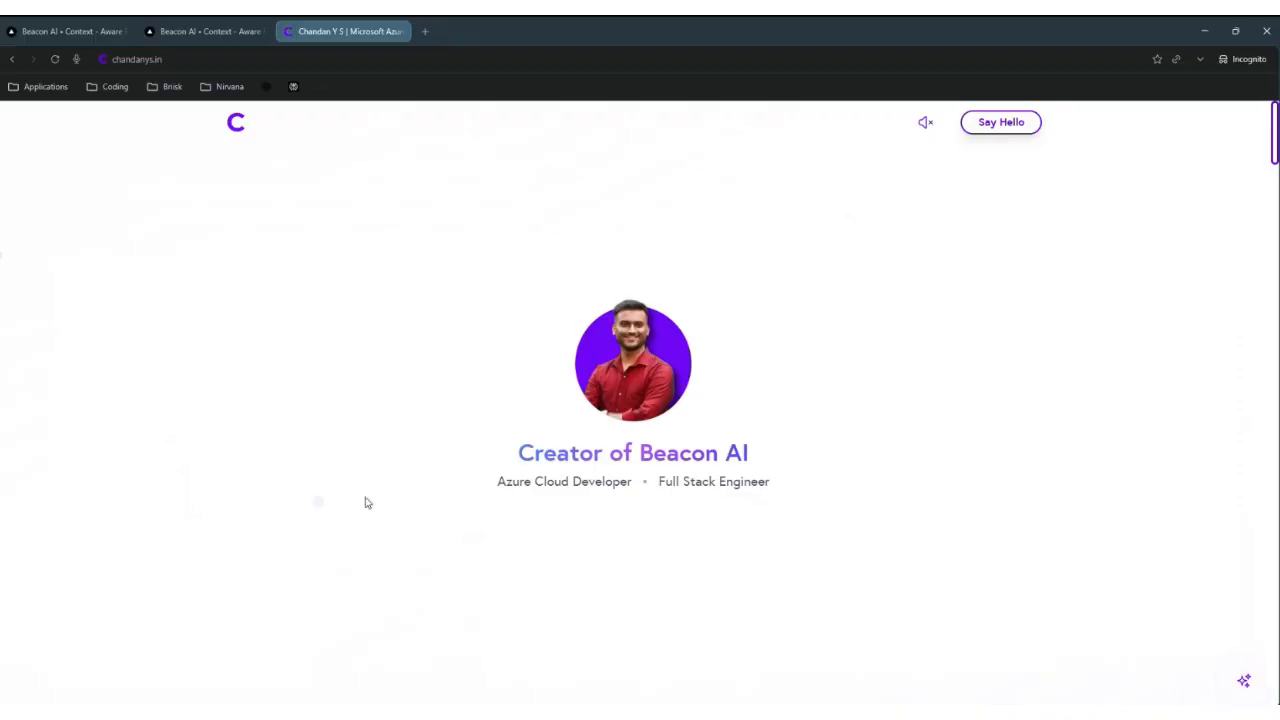
pyautogui.click(191, 36)
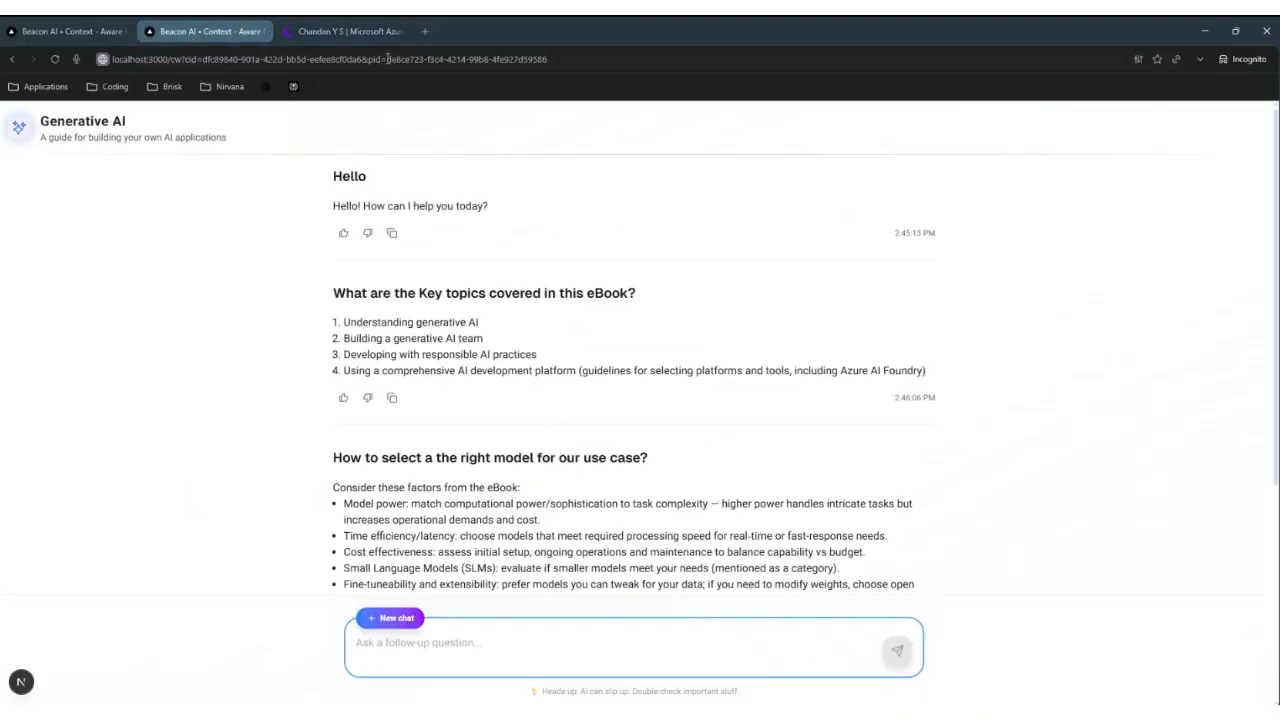
# Step: Load the new assistant's chat page by pasting its product ID into the page address
pyautogui.moveTo(387, 59); pyautogui.dragTo(584, 58)
pyautogui.hotkey('ctrl', 'v')
pyautogui.press('Return')
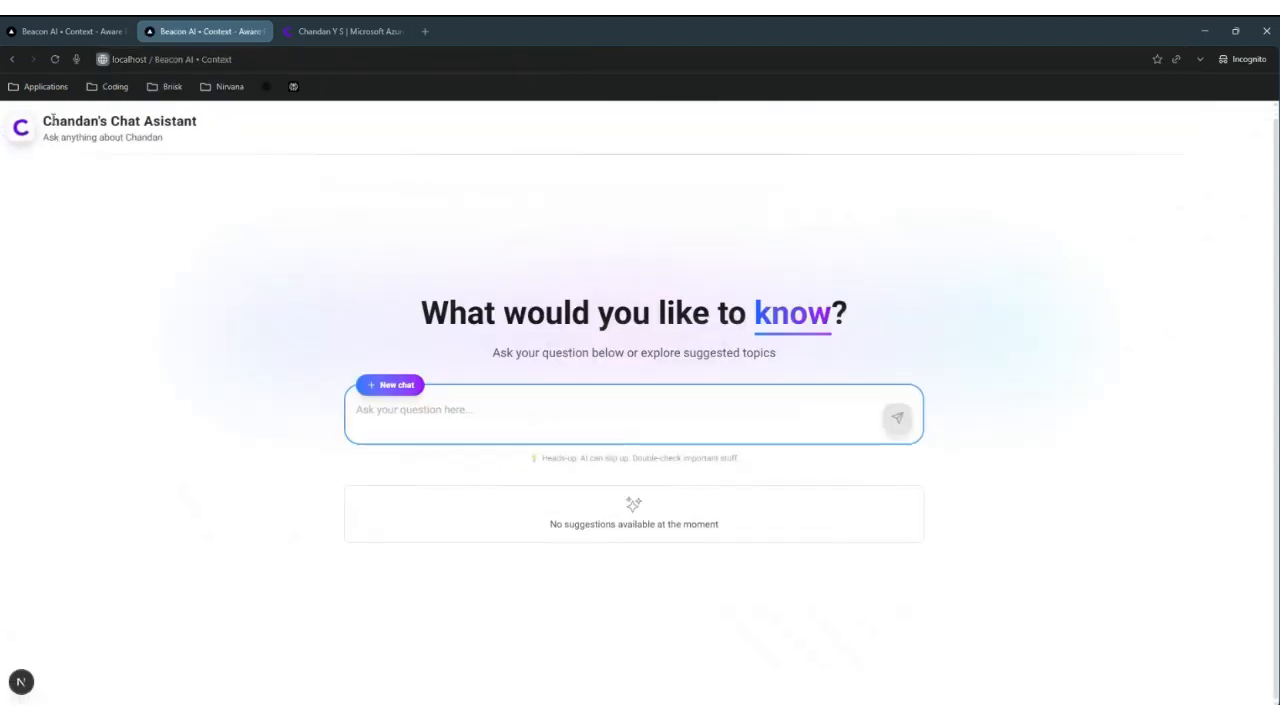
pyautogui.moveTo(50, 121); pyautogui.dragTo(230, 126)
pyautogui.moveTo(44, 138); pyautogui.dragTo(191, 140)
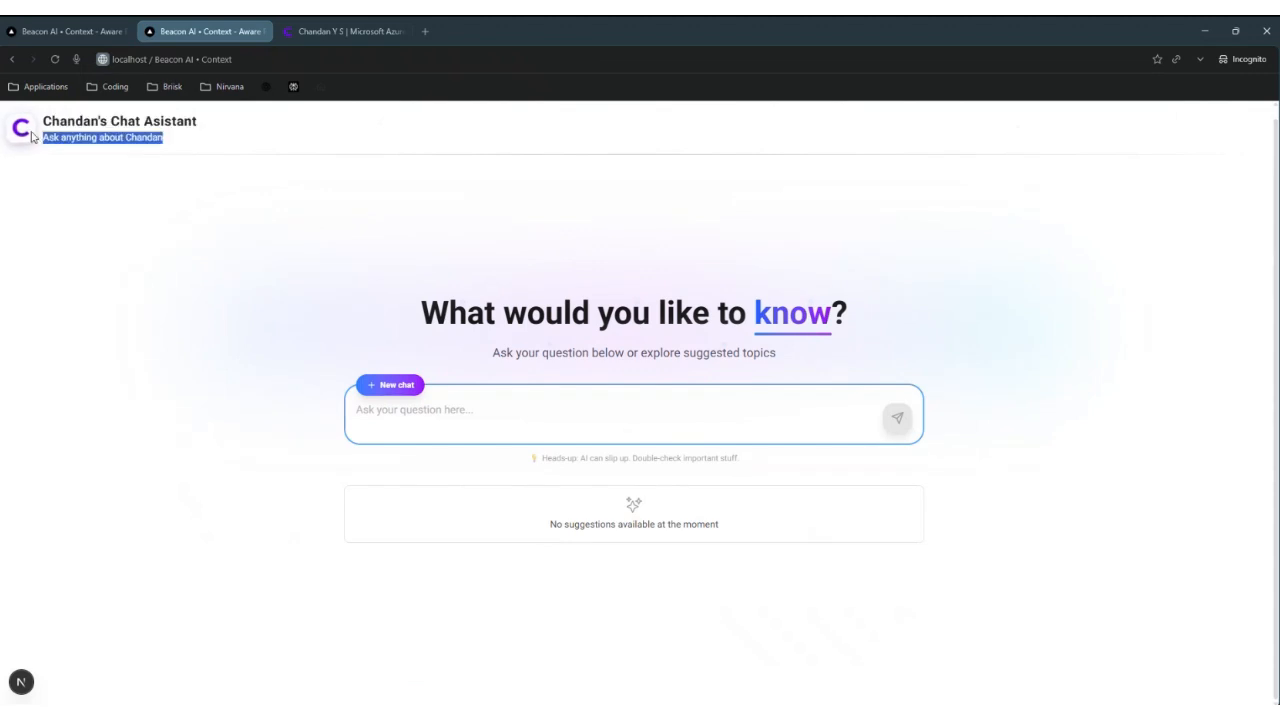
pyautogui.click(113, 191)
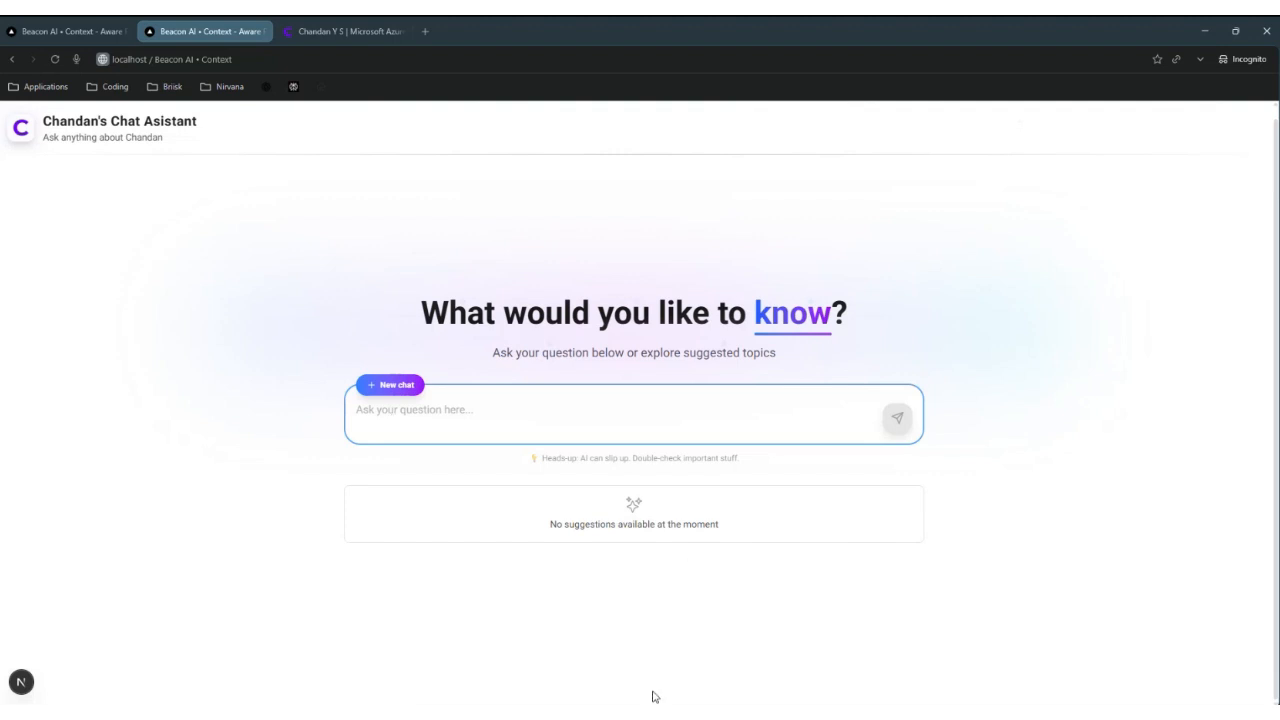
# Step: Open the Sync Crawled Documents request in Postman, briefly moving the window aside to view the chat page
pyautogui.hotkey('alt', 'Tab')
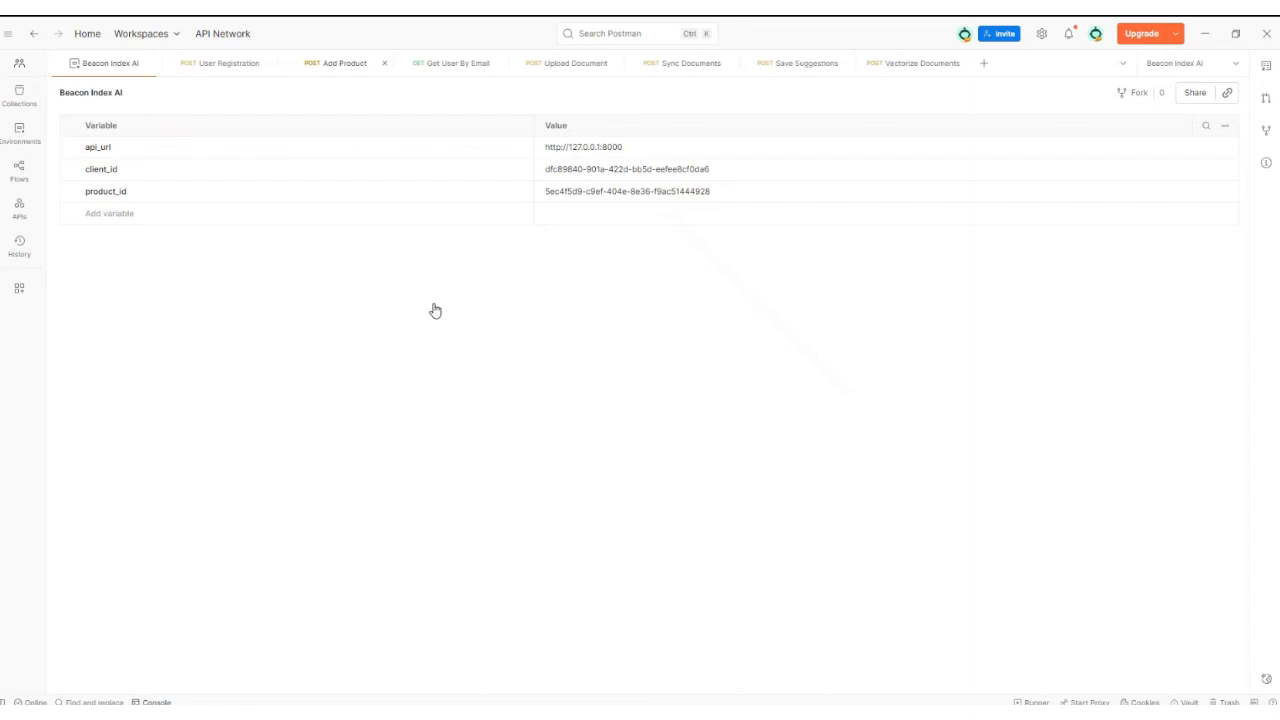
pyautogui.click(566, 70)
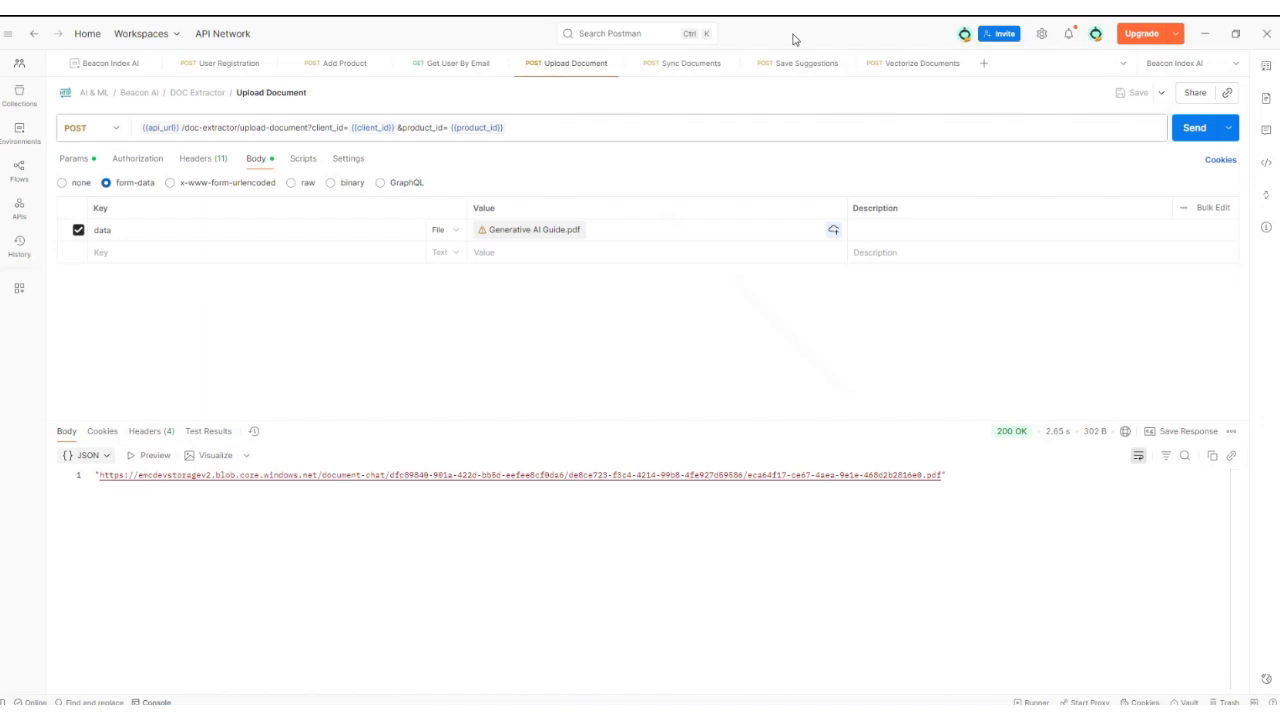
pyautogui.moveTo(796, 40); pyautogui.dragTo(740, 16)
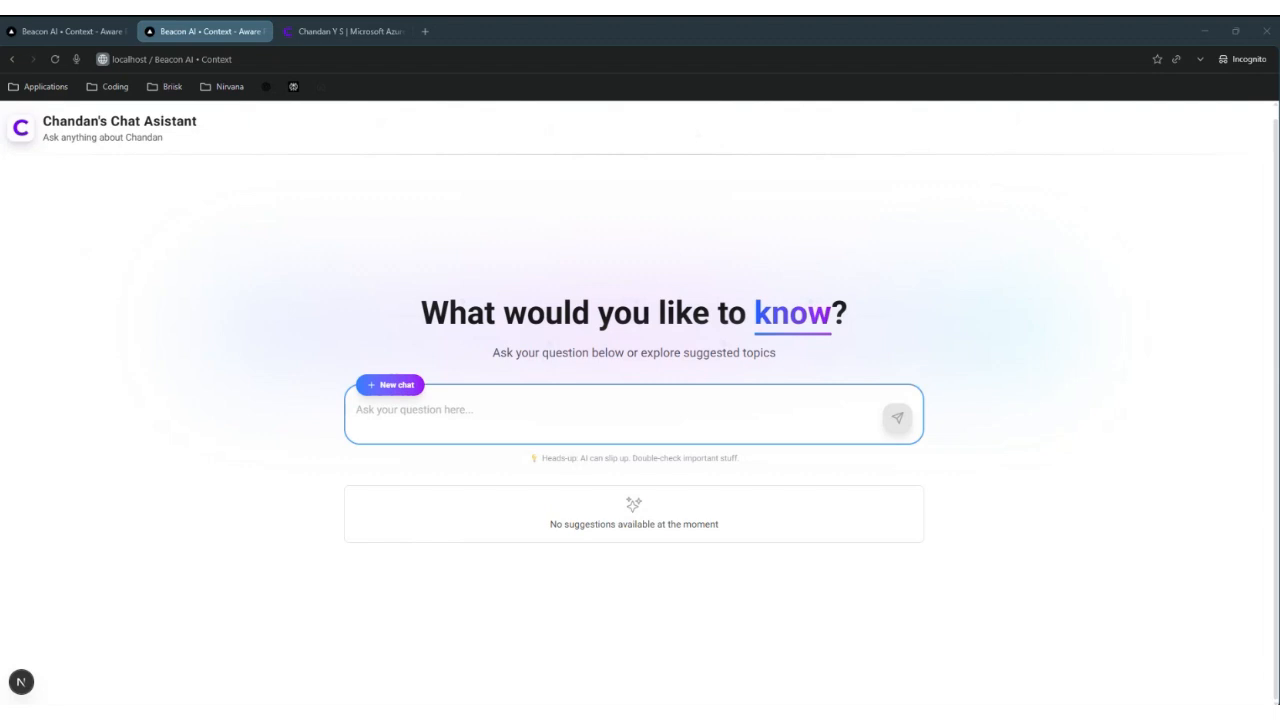
pyautogui.moveTo(0, 150); pyautogui.dragTo(451, 171)
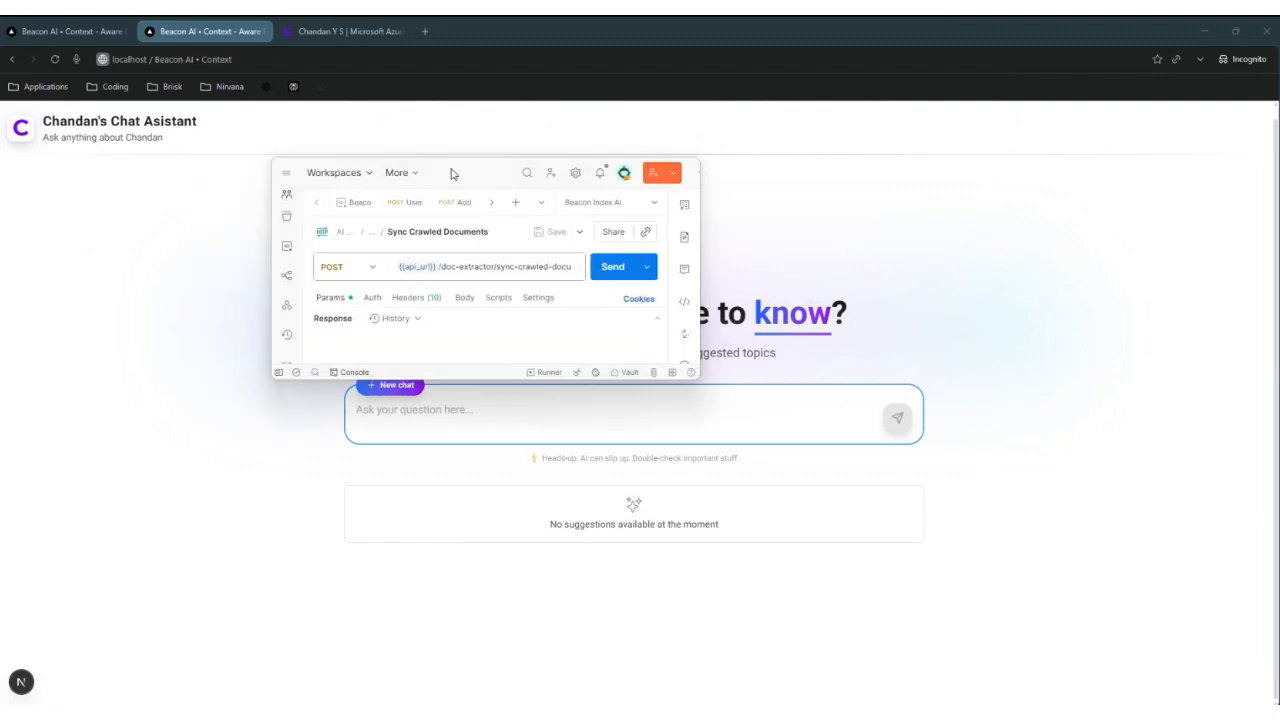
# Step: Maximize Postman and set the url query param to the copied portfolio site address
pyautogui.doubleClick(456, 172)
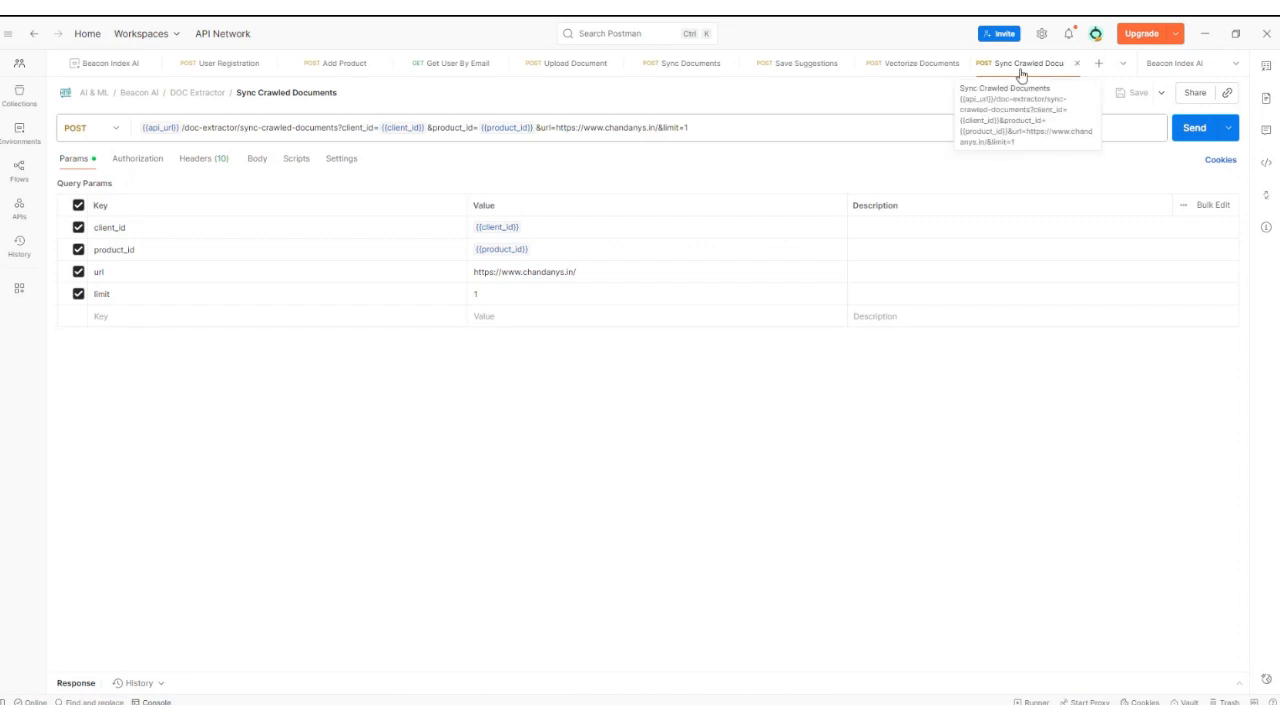
pyautogui.click(609, 273)
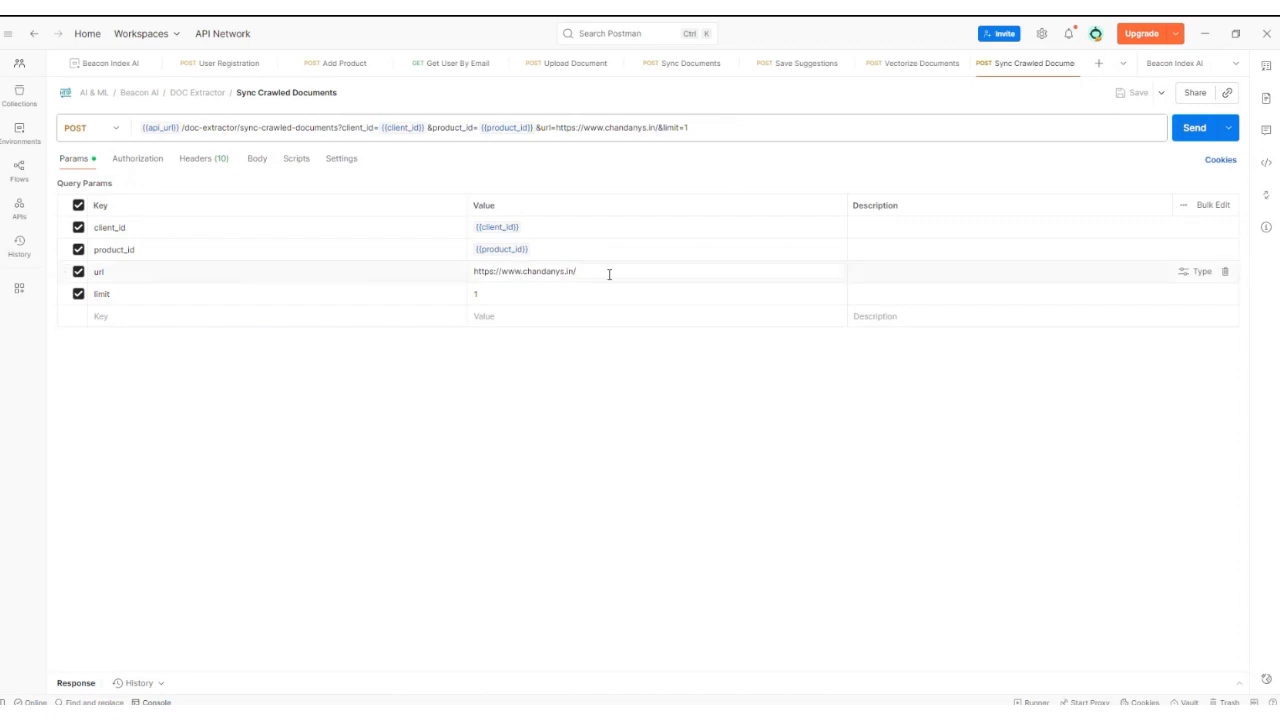
pyautogui.moveTo(402, 714)
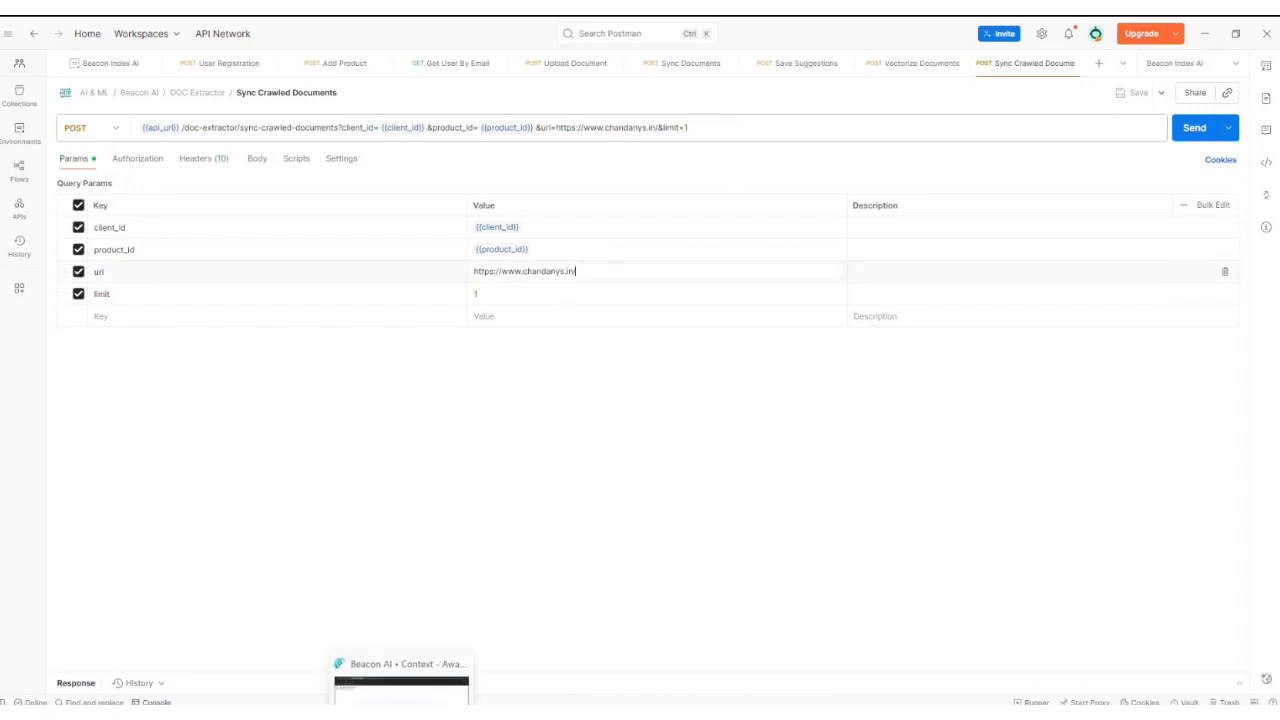
pyautogui.click(402, 633)
pyautogui.click(252, 62)
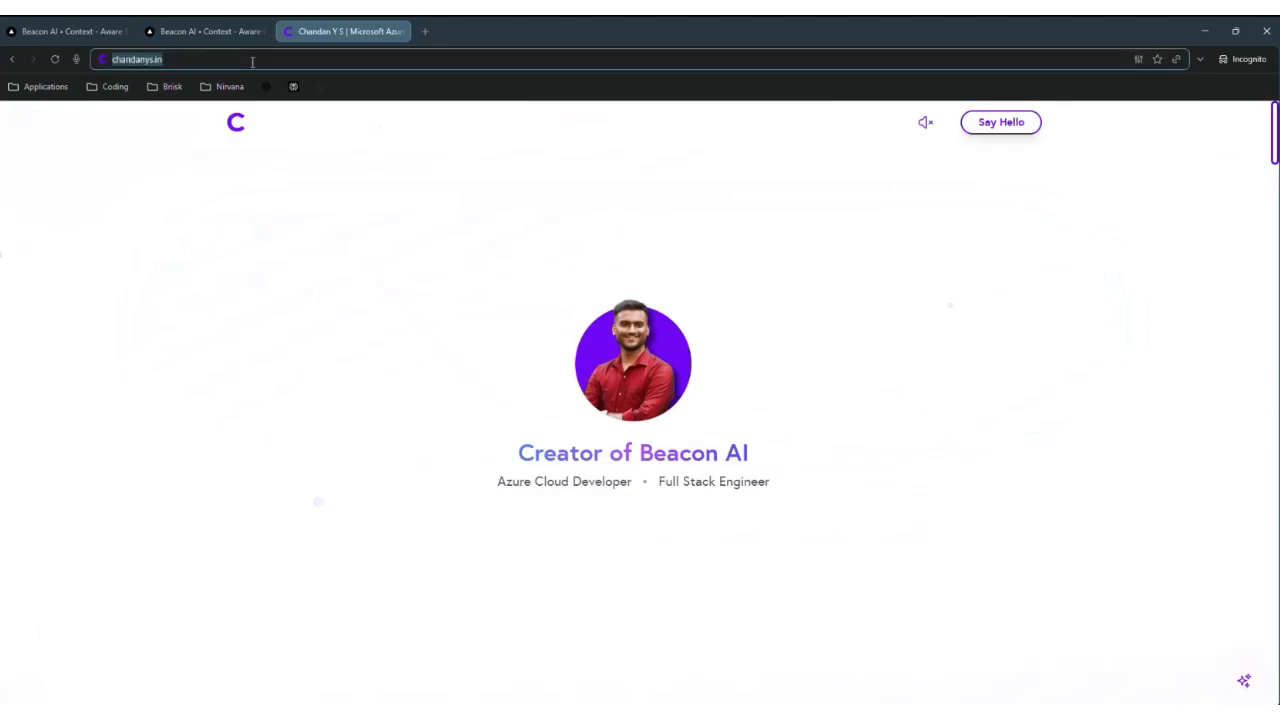
pyautogui.hotkey('ctrl', 'c')
pyautogui.hotkey('alt', 'Tab')
pyautogui.hotkey('ctrl', 'a')
pyautogui.hotkey('ctrl', 'v')
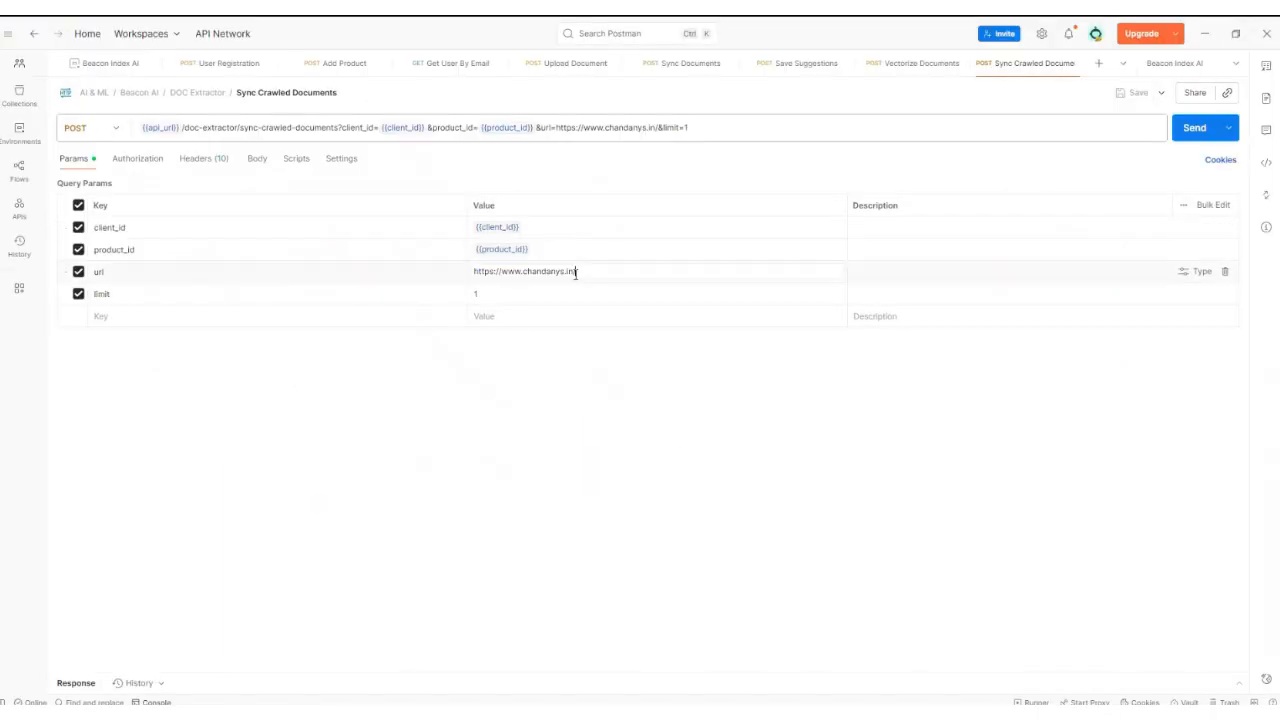
# Step: Send Sync Crawled Documents with limit 1 and view the 200 OK response
pyautogui.click(537, 291)
pyautogui.click(1196, 127)
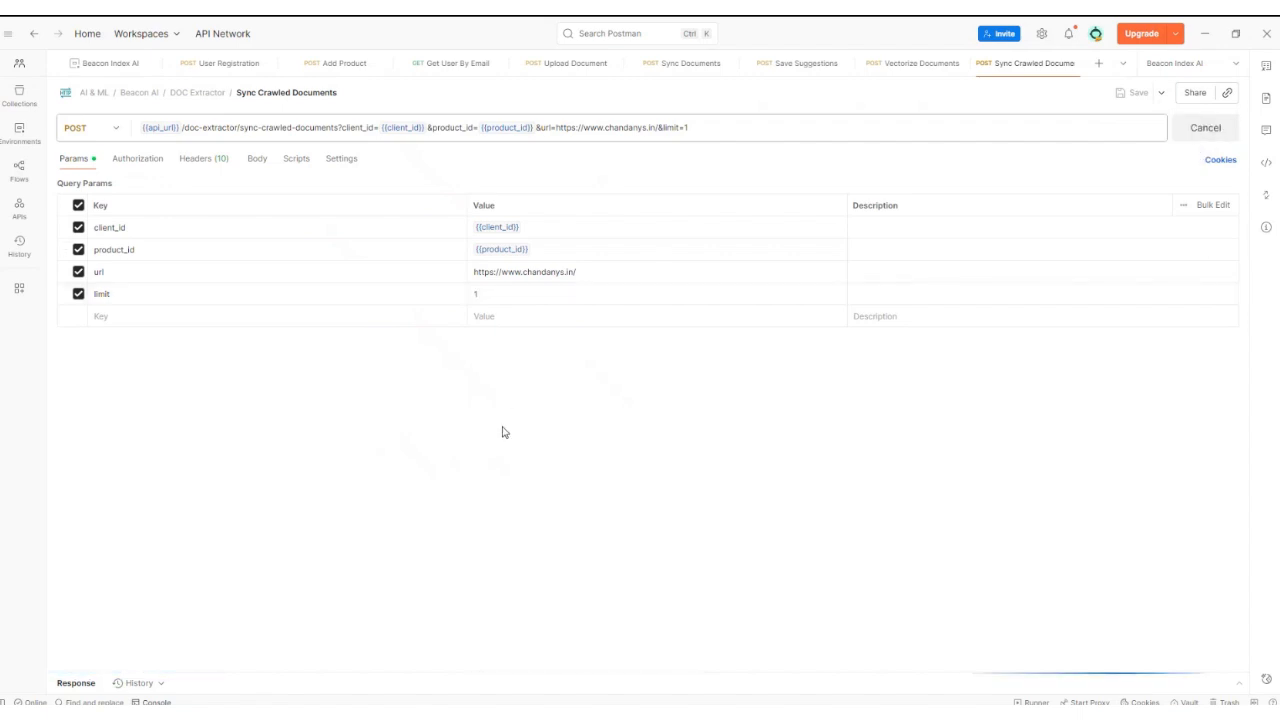
pyautogui.moveTo(791, 666); pyautogui.dragTo(777, 363)
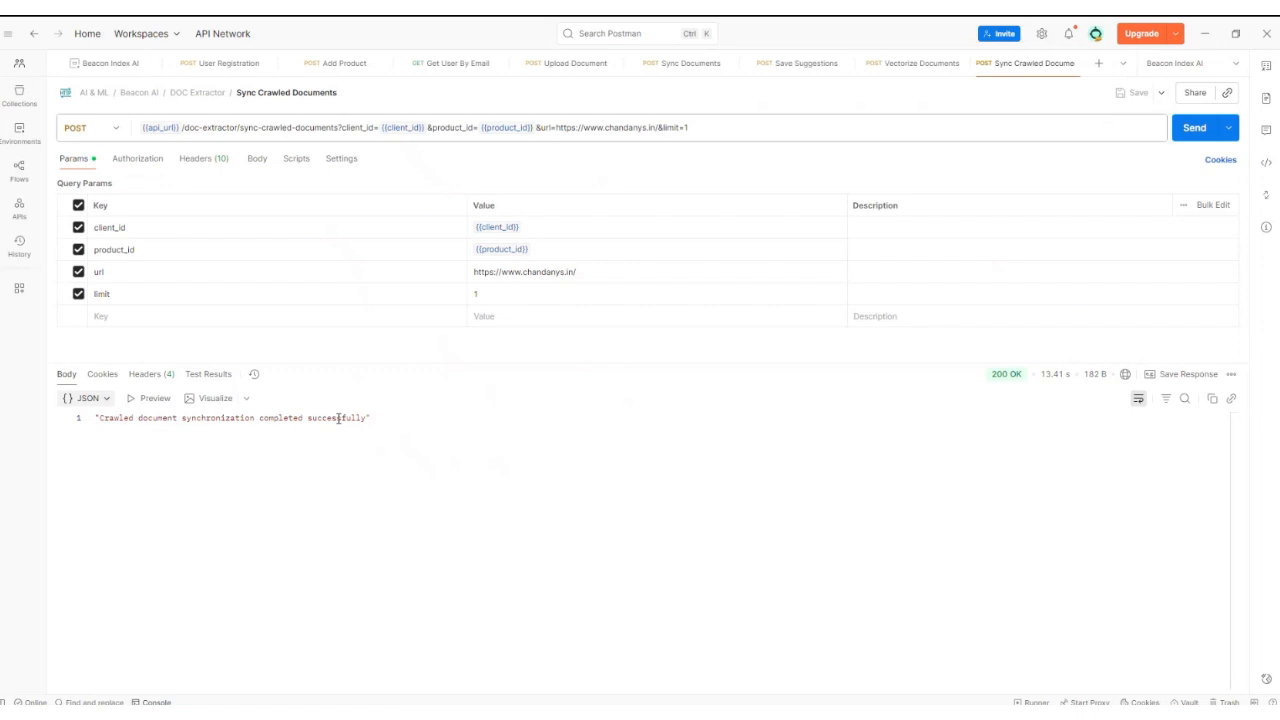
pyautogui.click(665, 68)
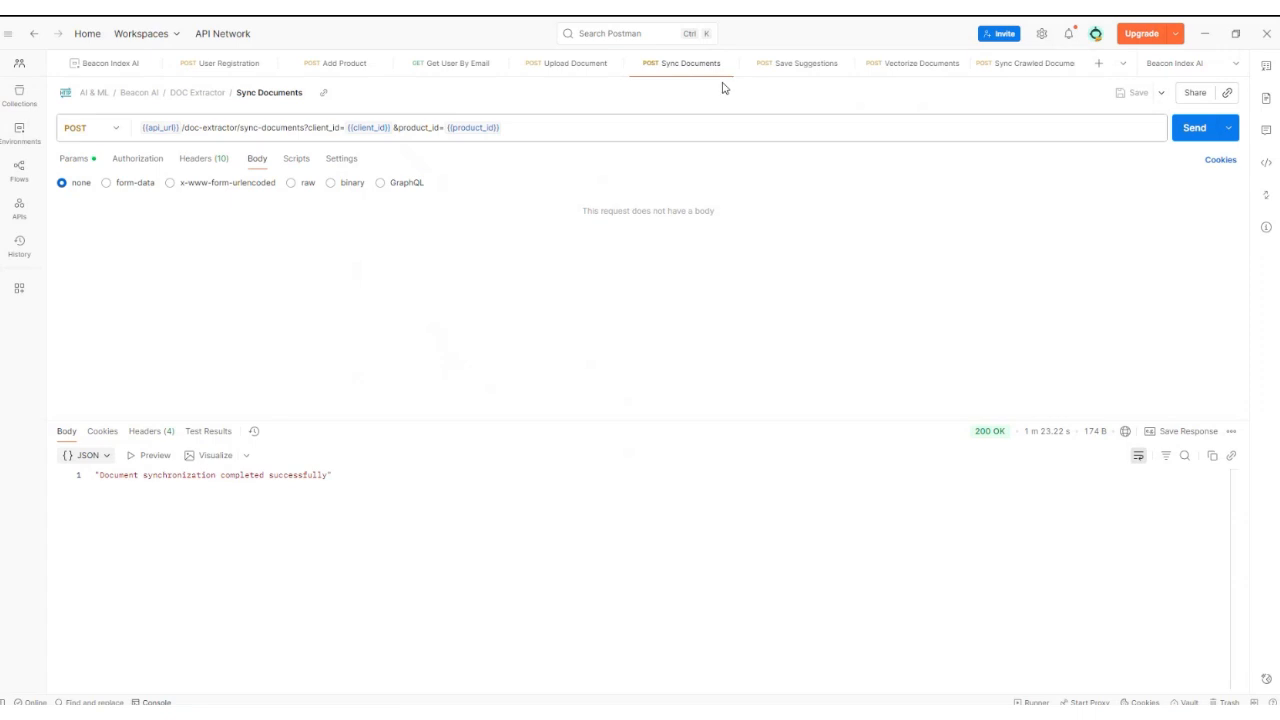
# Step: Send the Vectorize Documents request for the portfolio assistant, then return to the browser
pyautogui.click(908, 66)
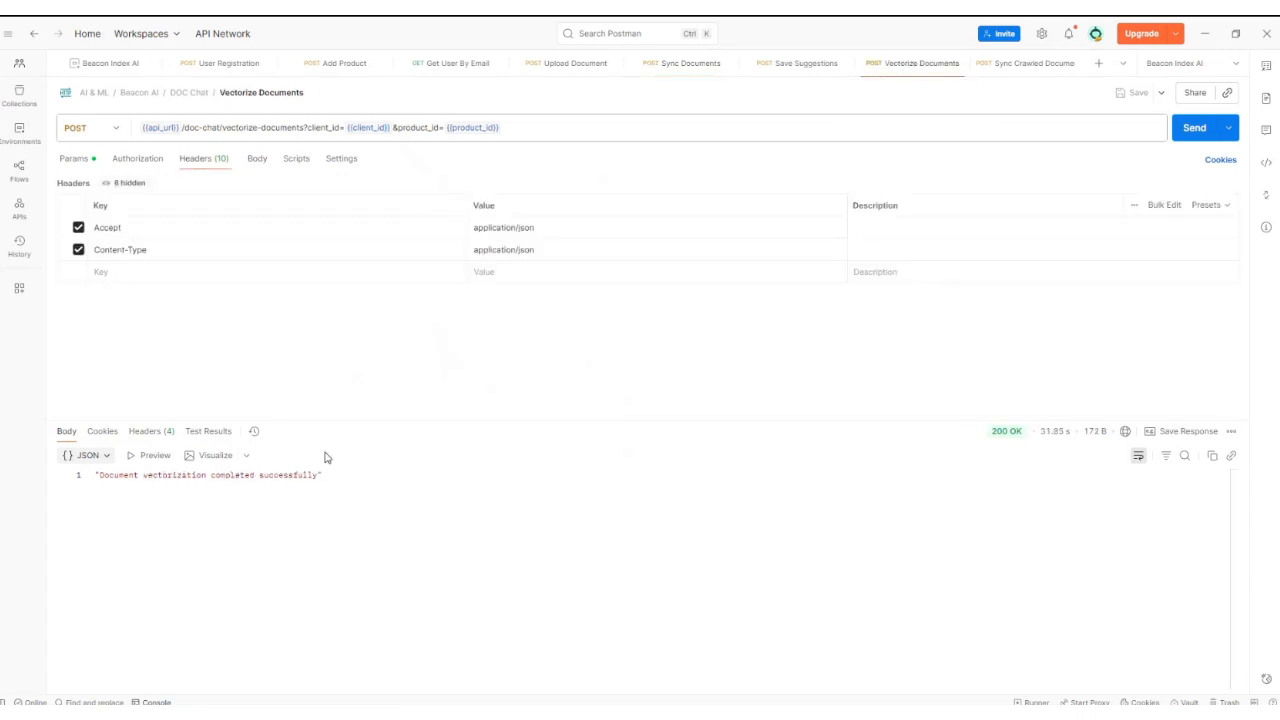
pyautogui.click(1195, 130)
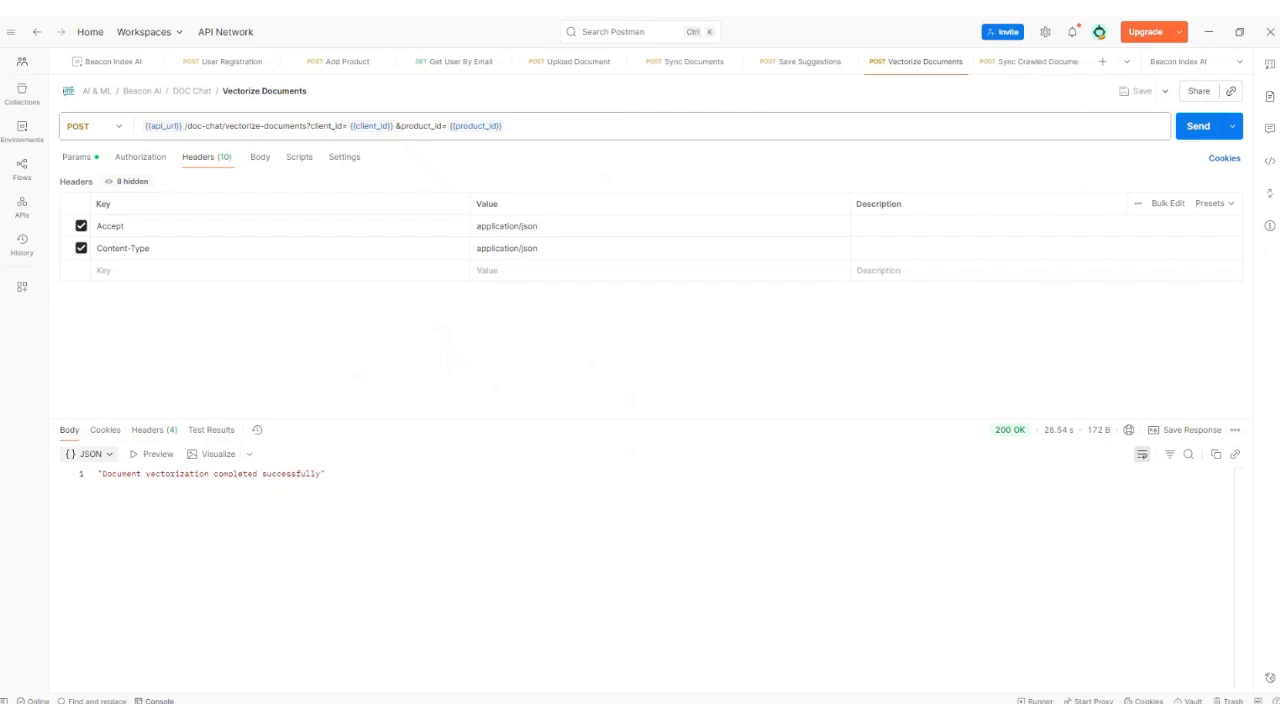
pyautogui.click(404, 648)
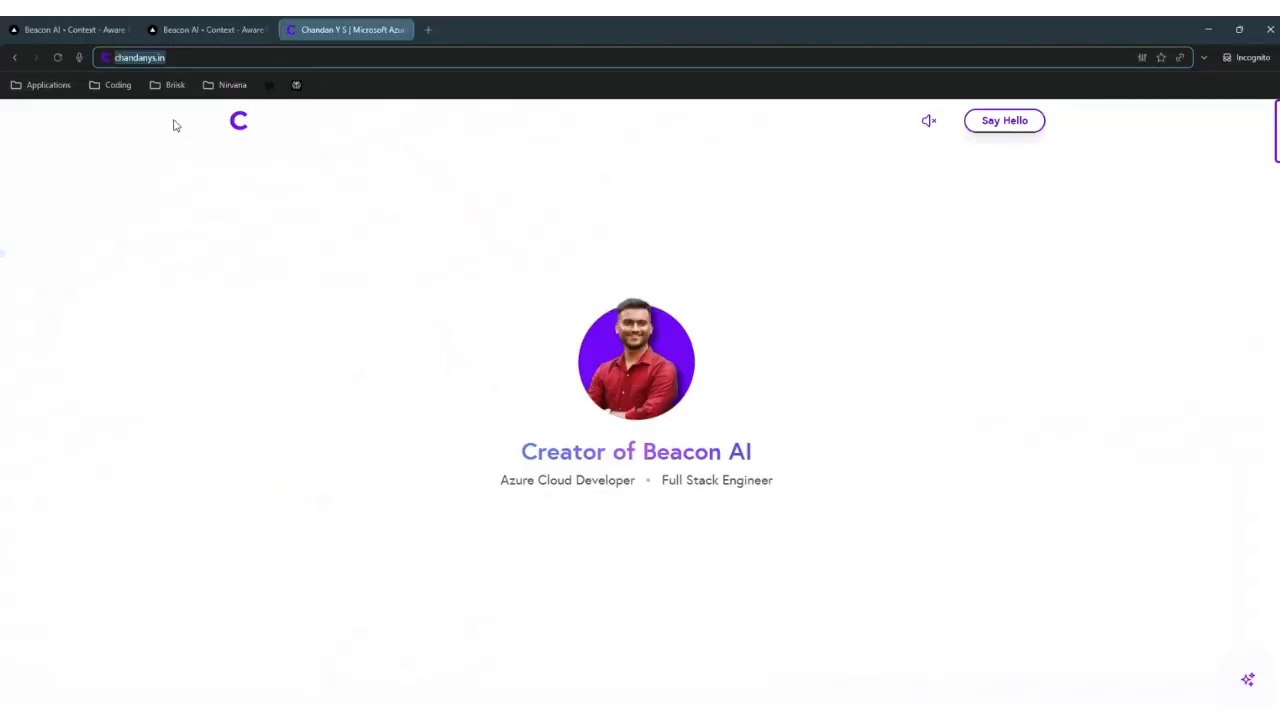
# Step: Reload the chat assistant tab, then scroll the portfolio site to its three skill cards
pyautogui.click(203, 31)
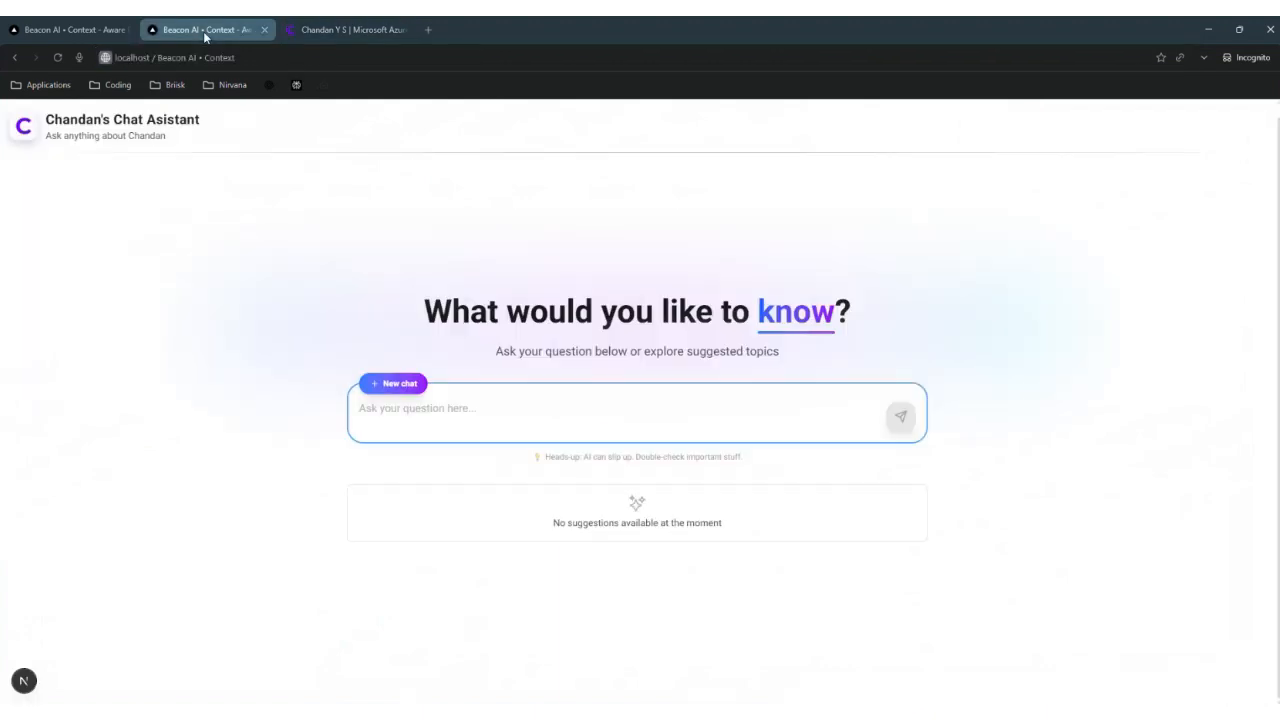
pyautogui.click(58, 57)
pyautogui.click(371, 34)
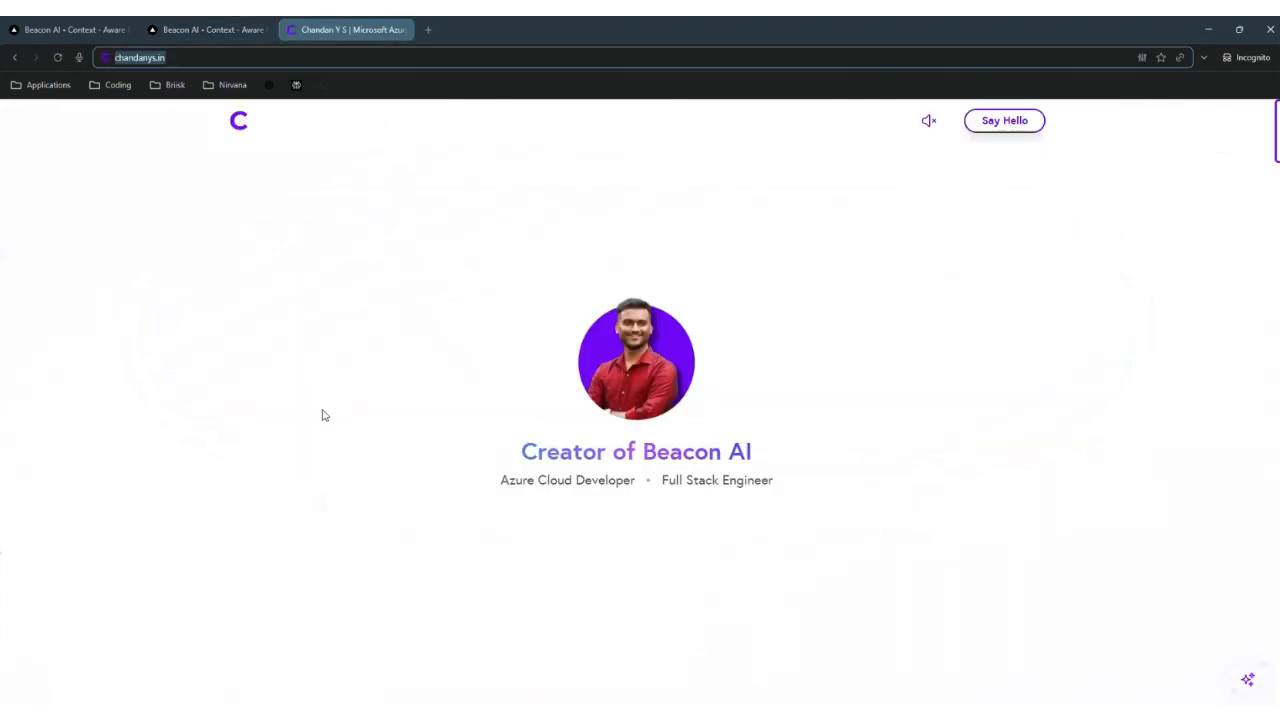
pyautogui.scroll(-5, 322, 413)
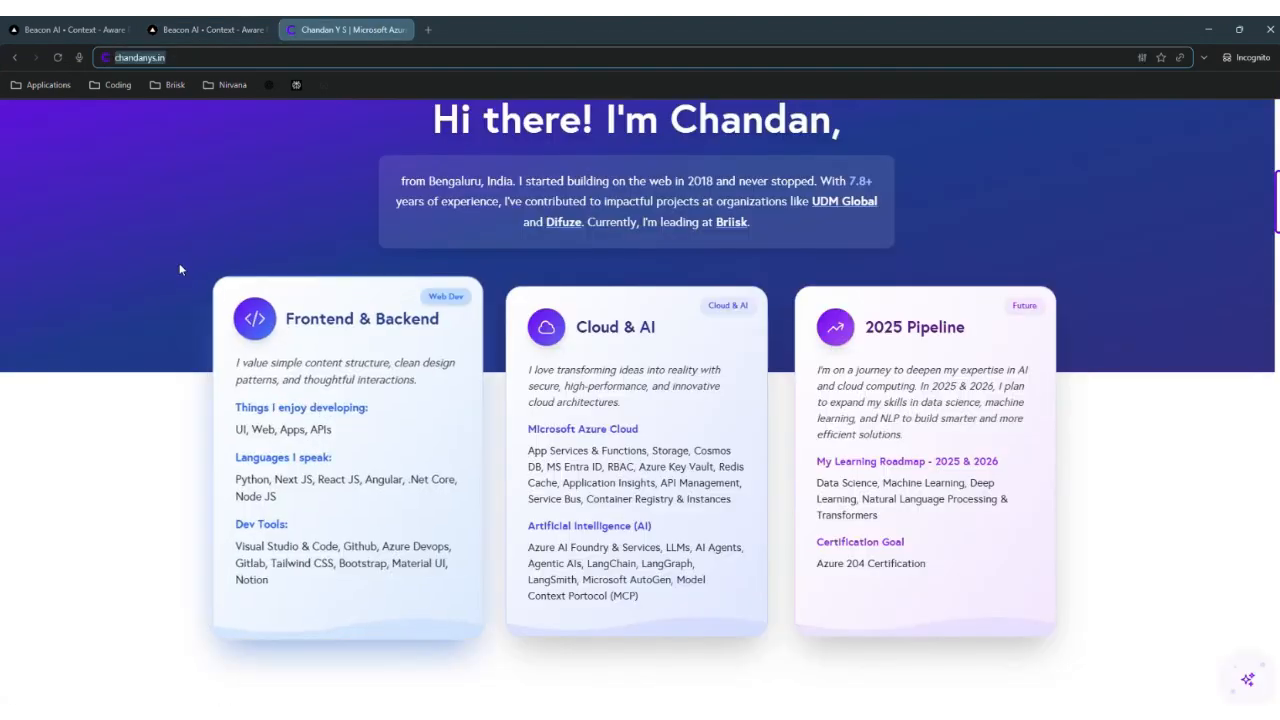
# Step: Ask the chat assistant what the portfolio owner's tech stack is
pyautogui.click(208, 29)
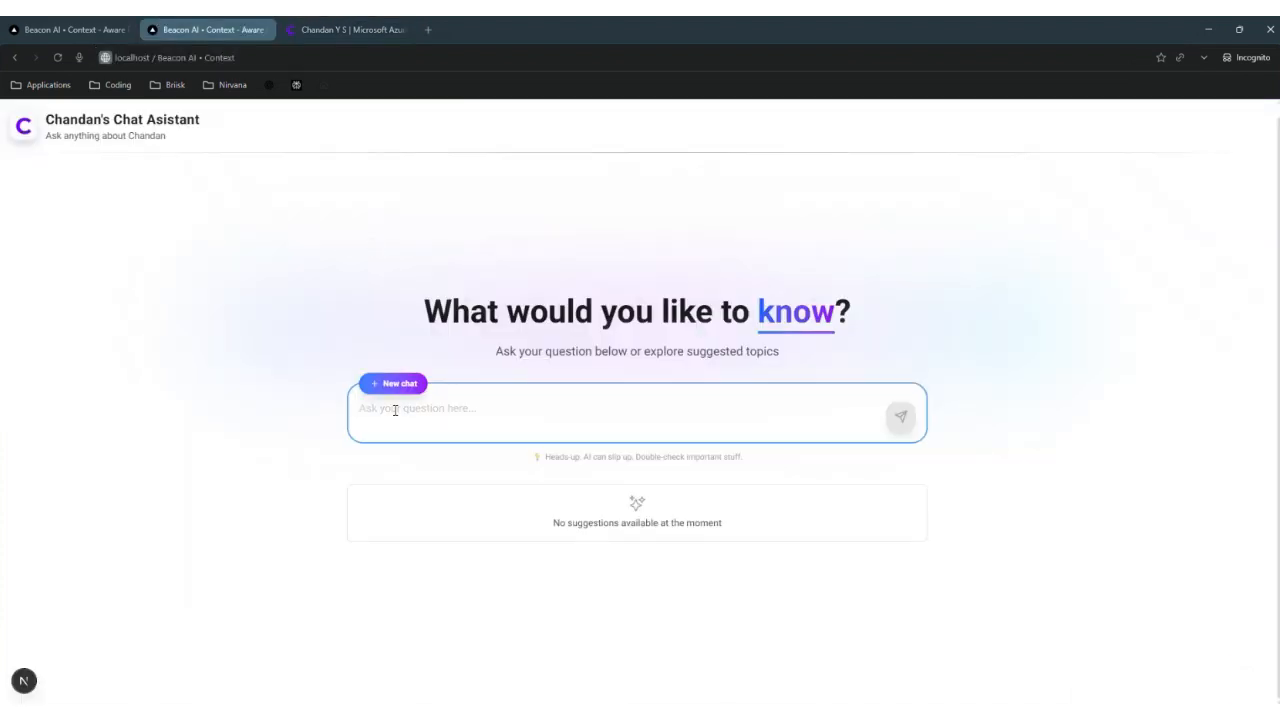
pyautogui.write('What are Ch')
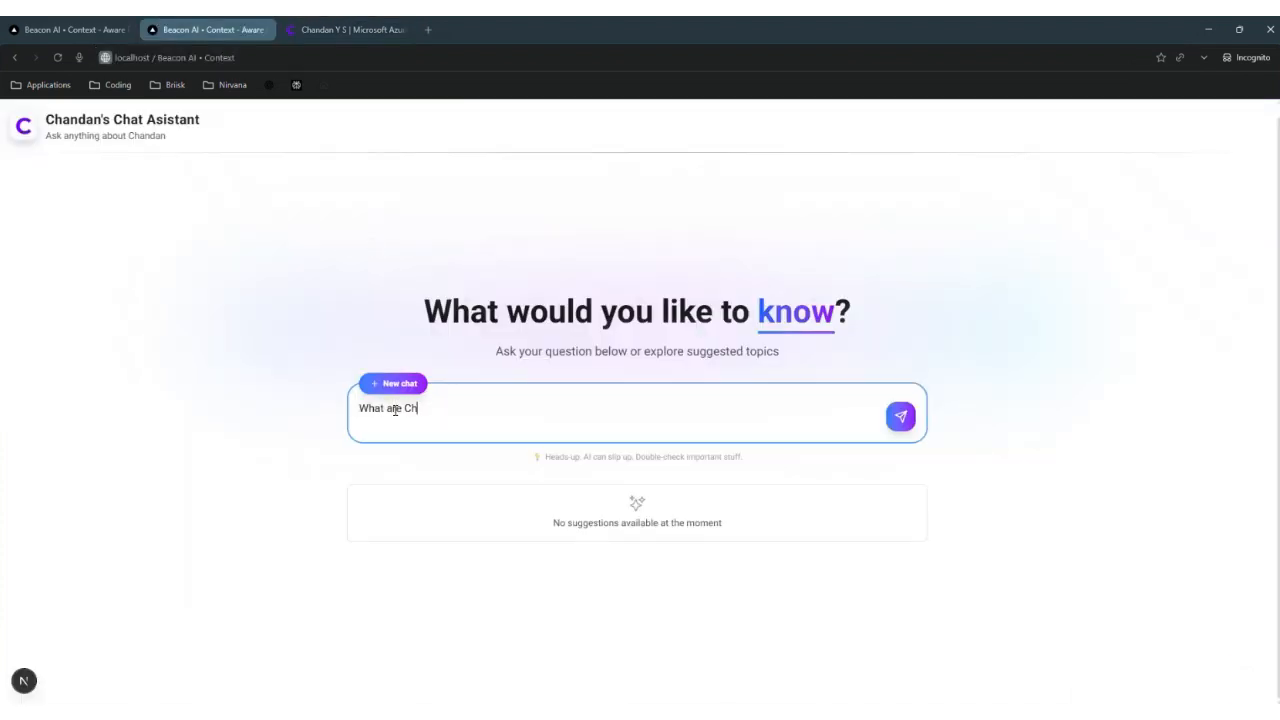
pyautogui.write("andan's tech stack?")
pyautogui.press('Return')
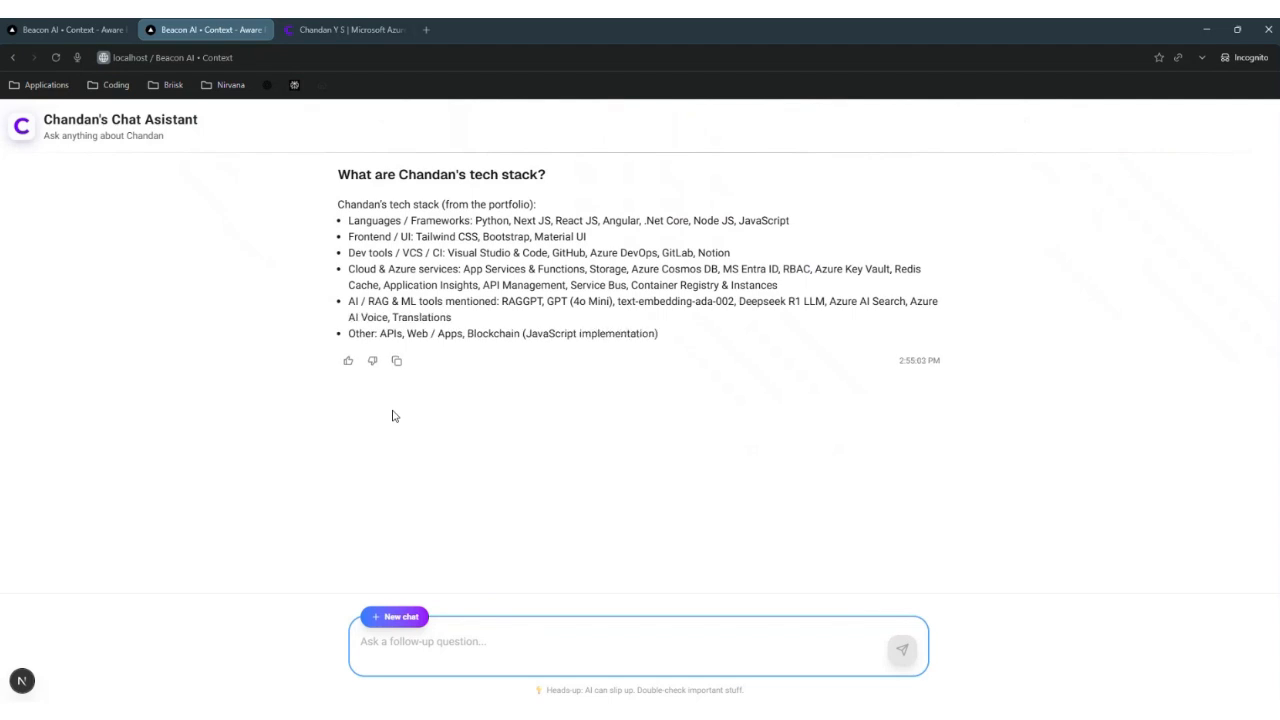
# Step: Compare the categorized answer with the portfolio site's Milestones & Projects section
pyautogui.click(364, 24)
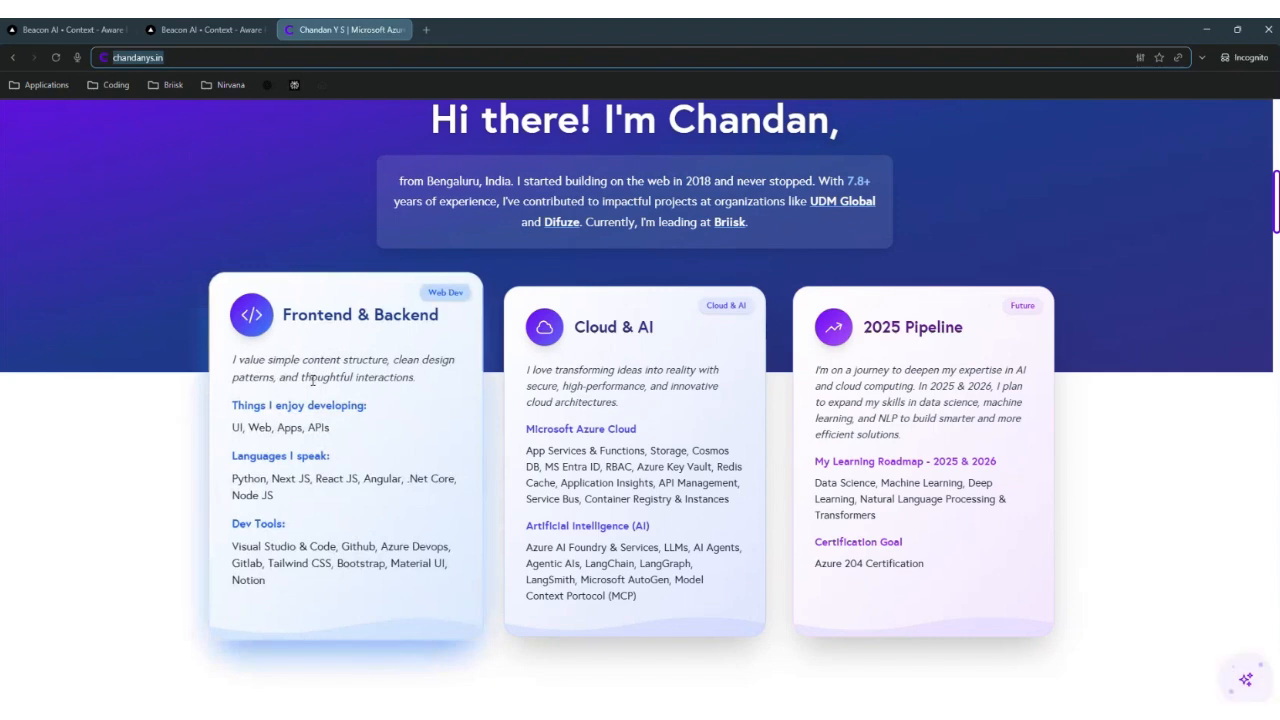
pyautogui.click(208, 33)
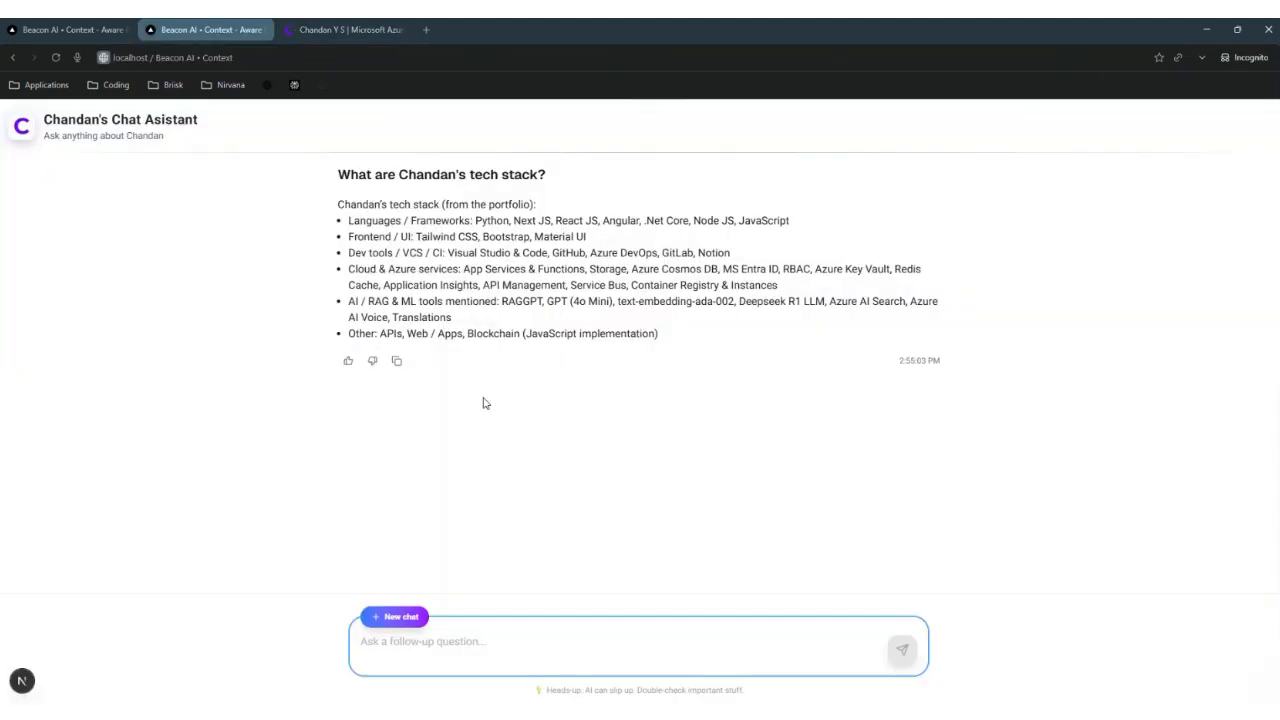
pyautogui.click(340, 30)
pyautogui.scroll(-4, 409, 380)
pyautogui.scroll(-1, 406, 392)
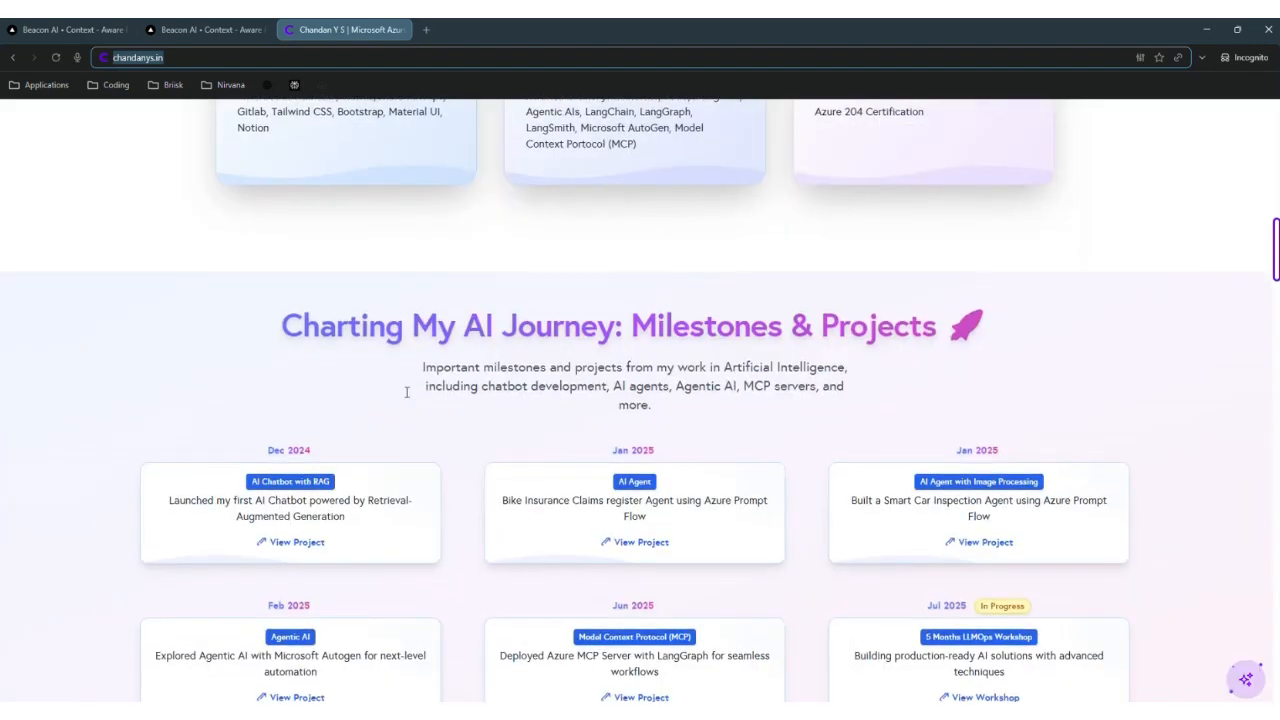
pyautogui.scroll(-1, 406, 392)
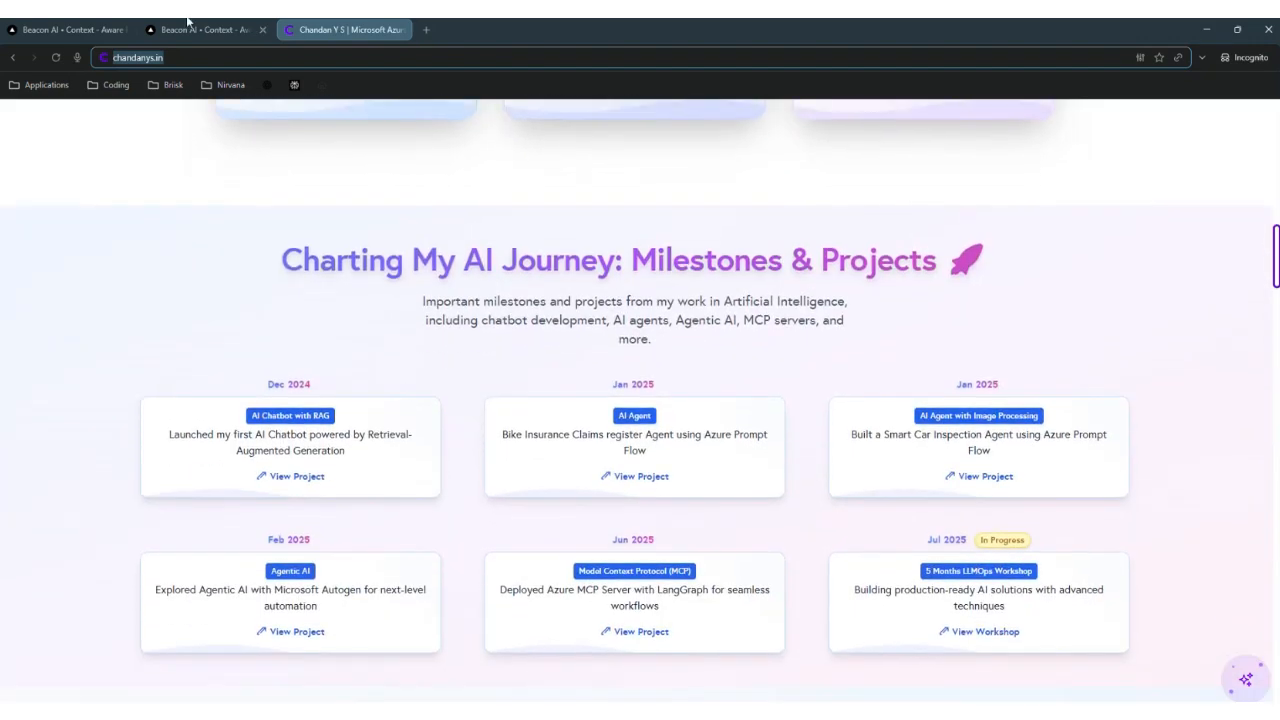
pyautogui.click(187, 22)
# Step: Ask the assistant what the portfolio owner's AI milestones are
pyautogui.click(511, 646)
pyautogui.write('what are')
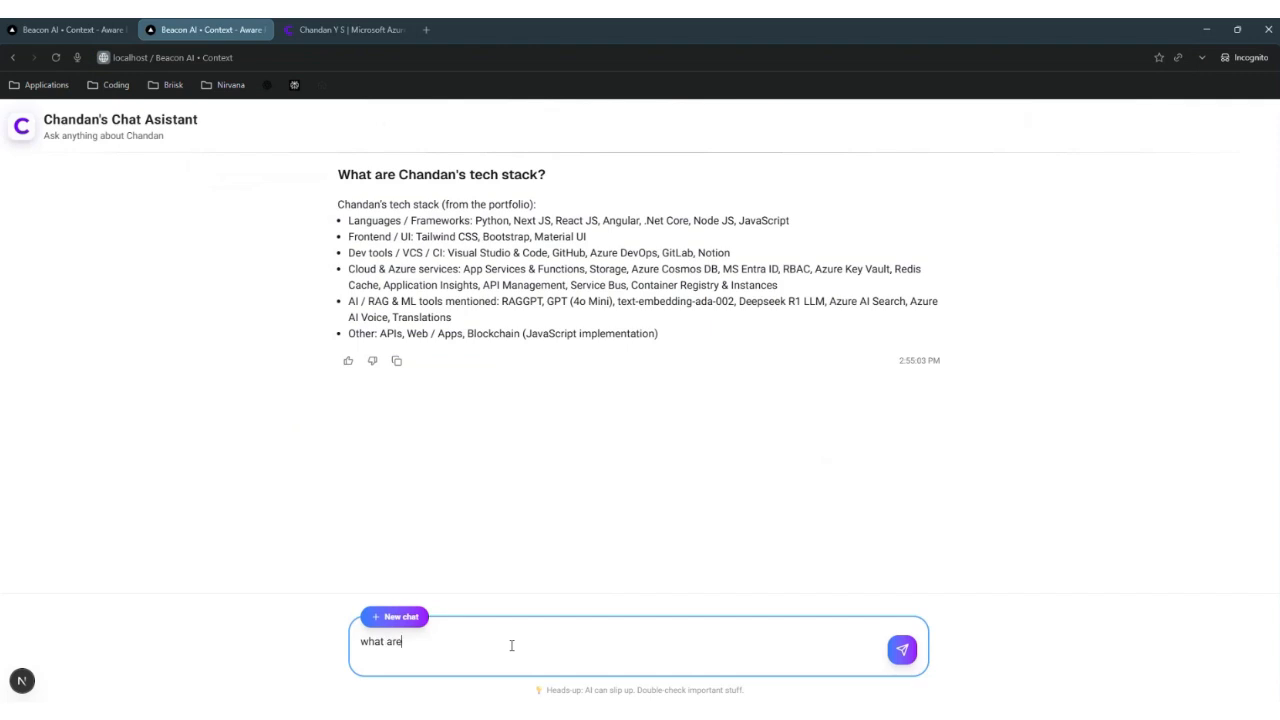
pyautogui.write(" chandan's AI")
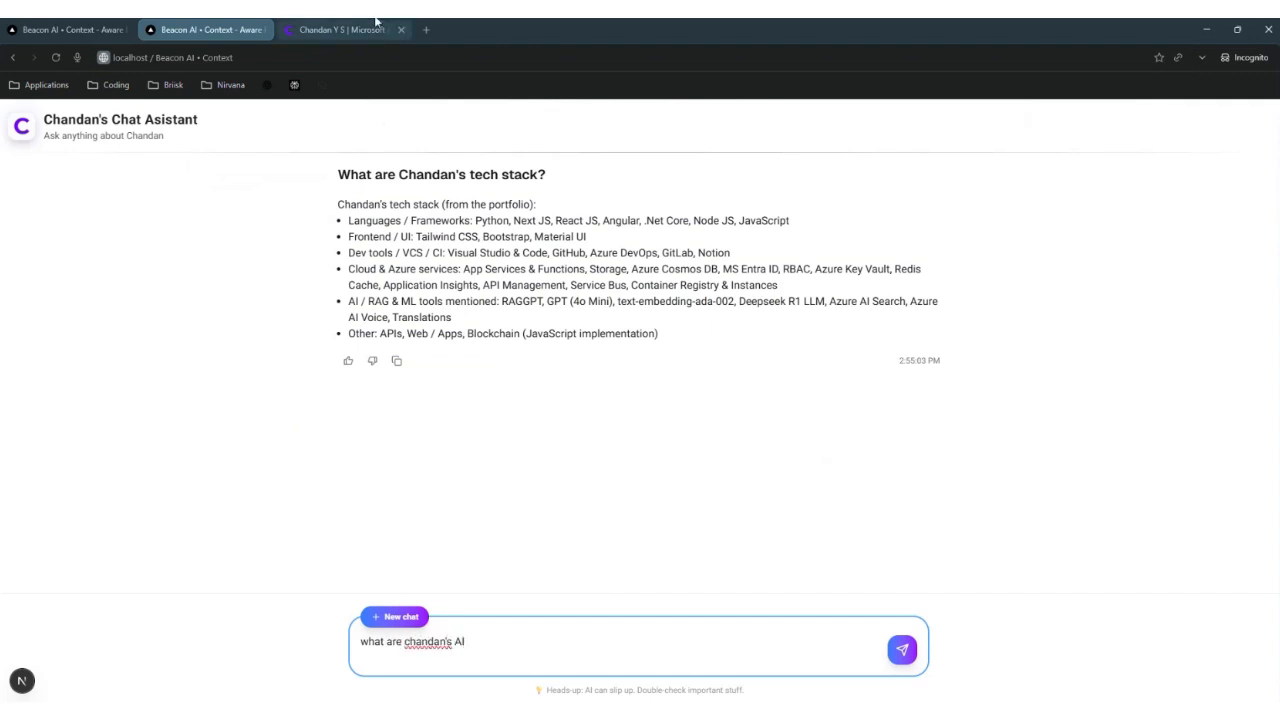
pyautogui.click(376, 22)
pyautogui.click(240, 29)
pyautogui.write('mi')
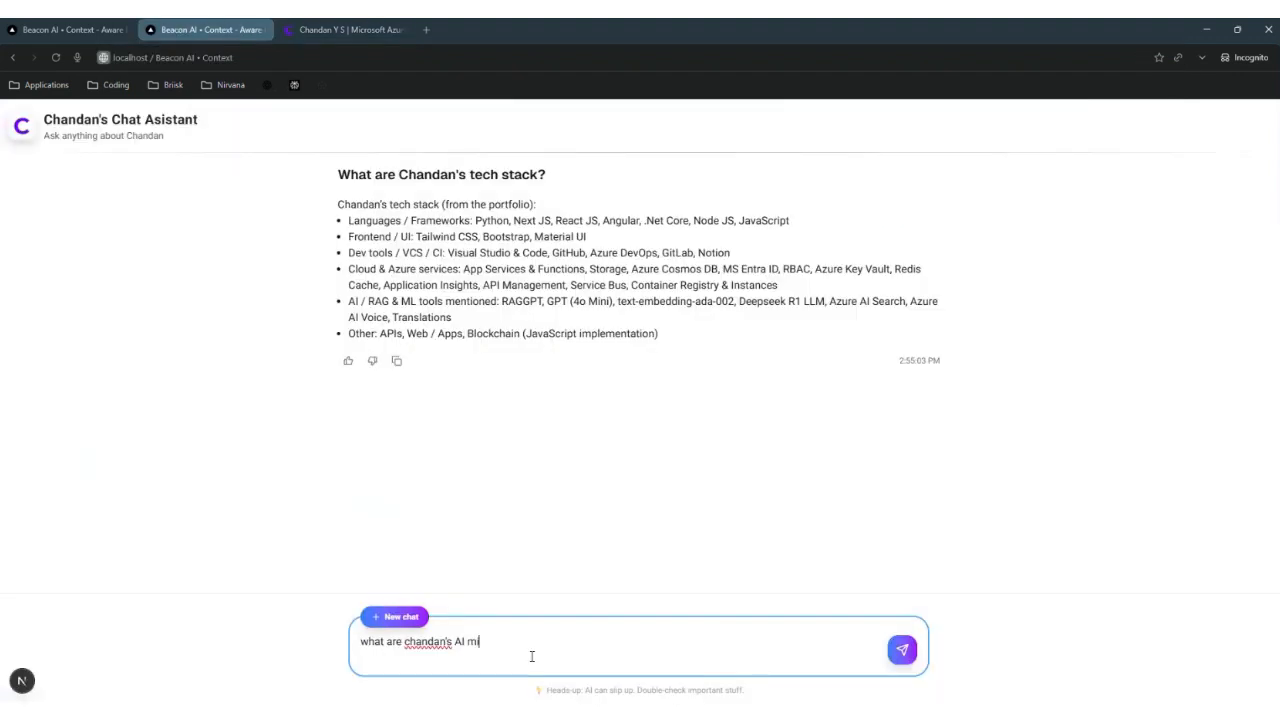
pyautogui.write('lestone?')
pyautogui.press('Return')
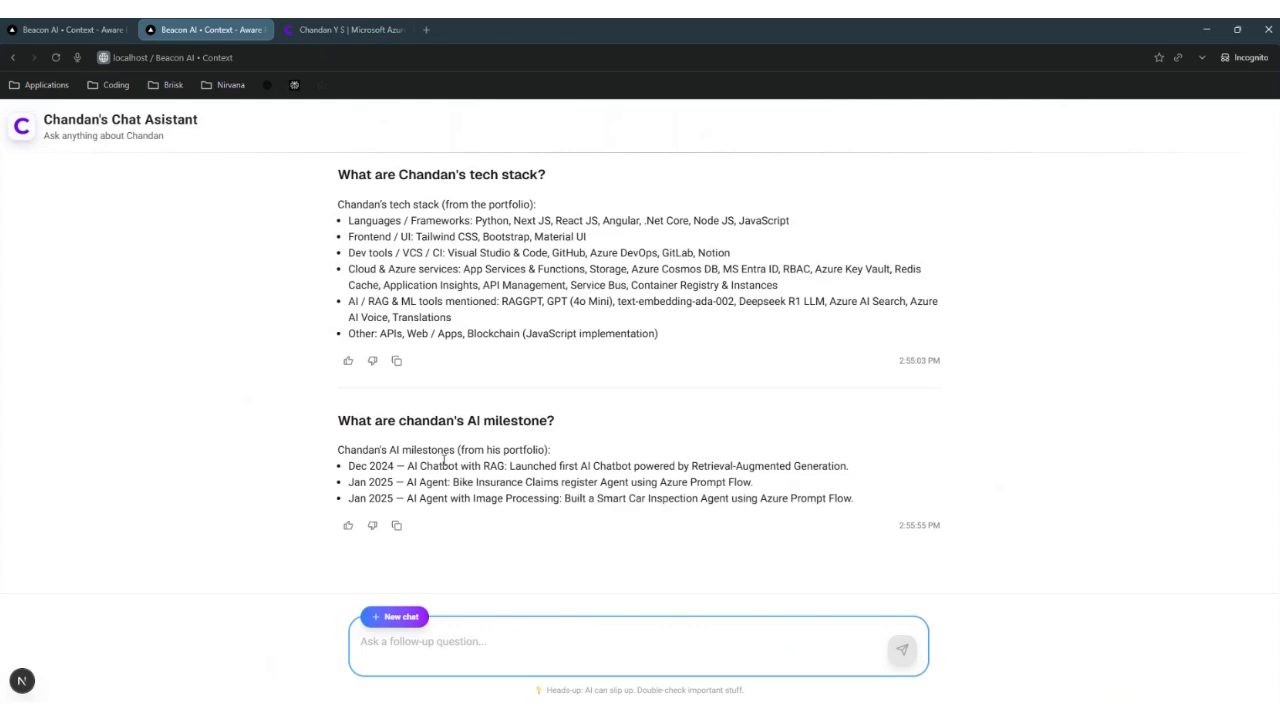
# Step: Check the answer against the portfolio, then reload the chat to its empty landing screen
pyautogui.click(345, 29)
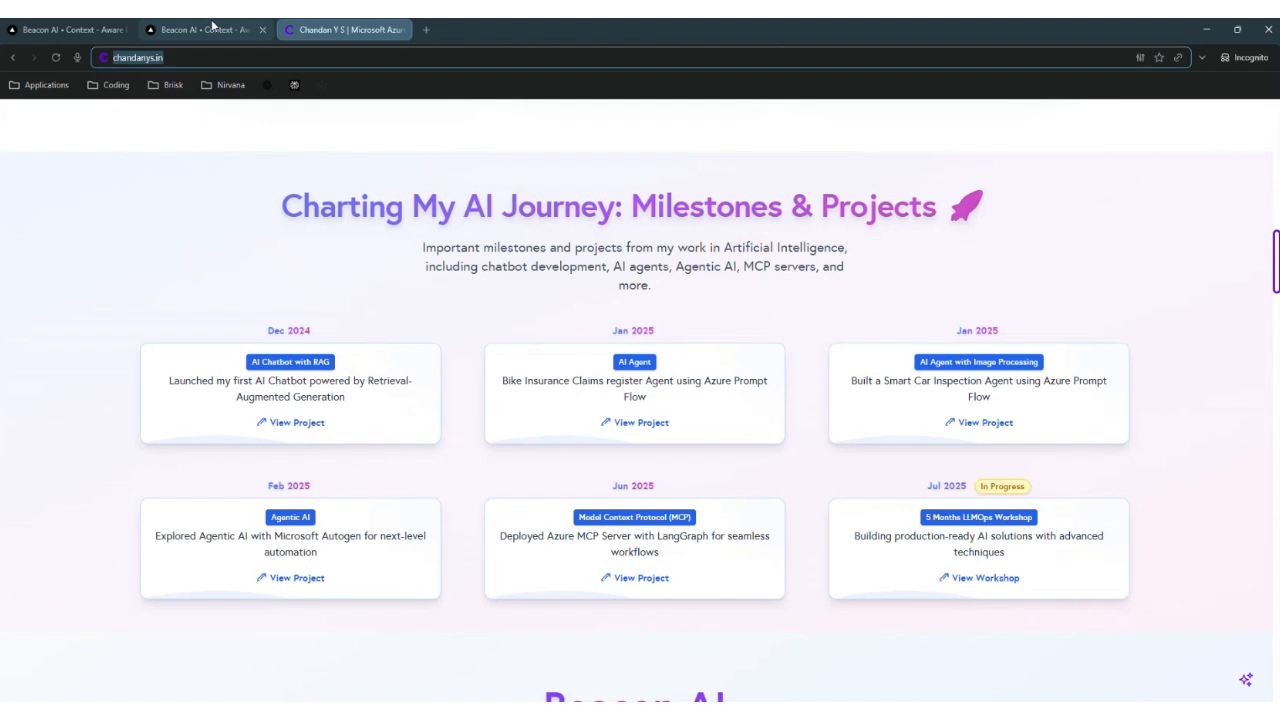
pyautogui.click(205, 29)
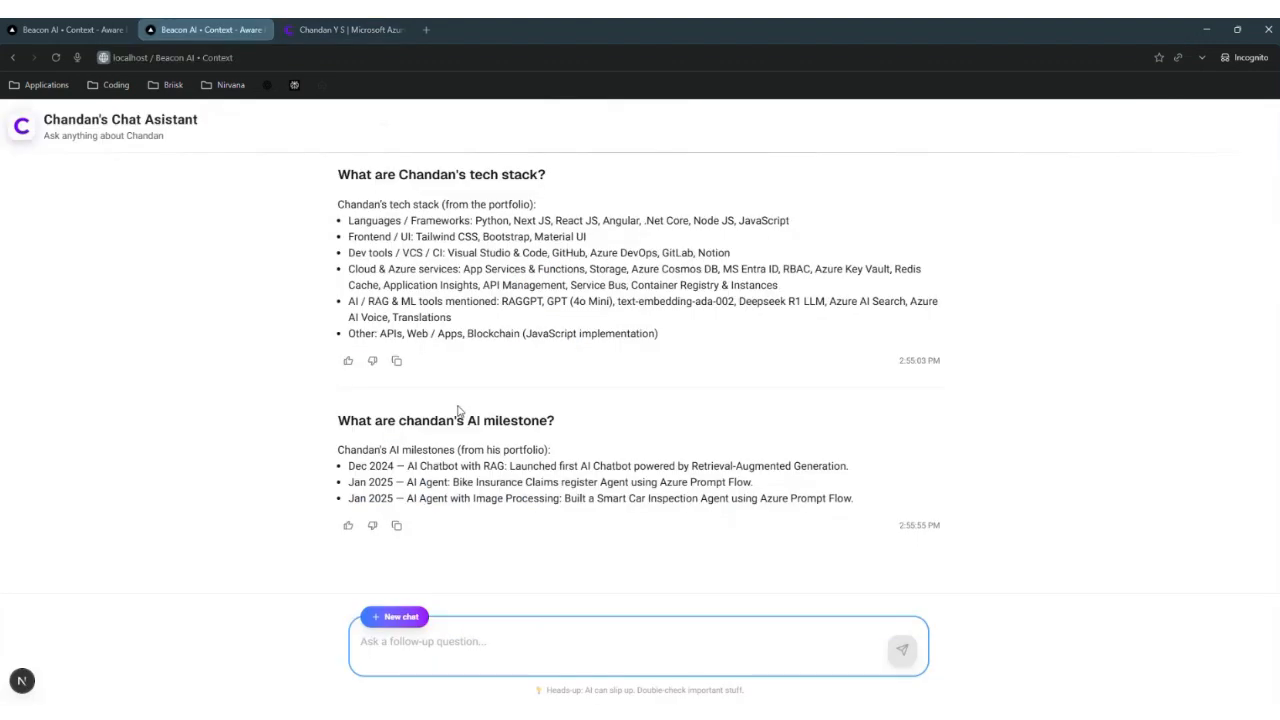
pyautogui.click(56, 57)
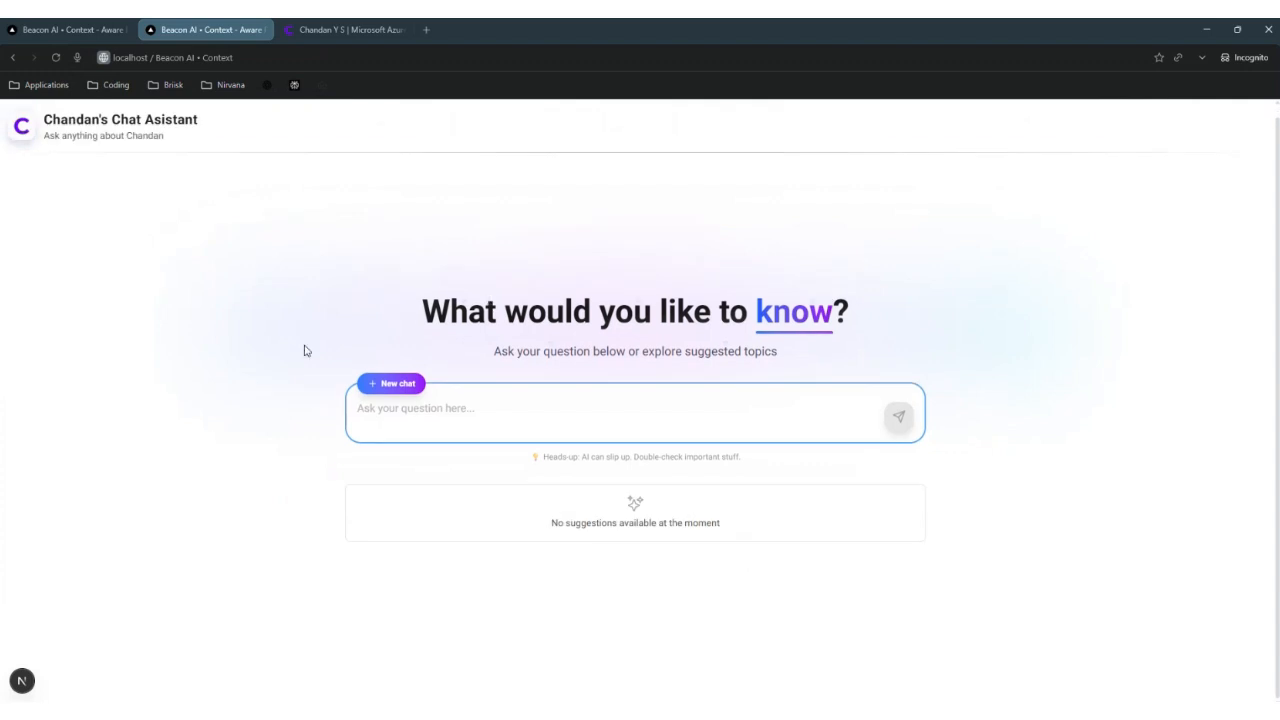
pyautogui.moveTo(462, 716)
# Step: Bring up Postman's Save Suggestions POST request under DOC Extractor
pyautogui.click(575, 715)
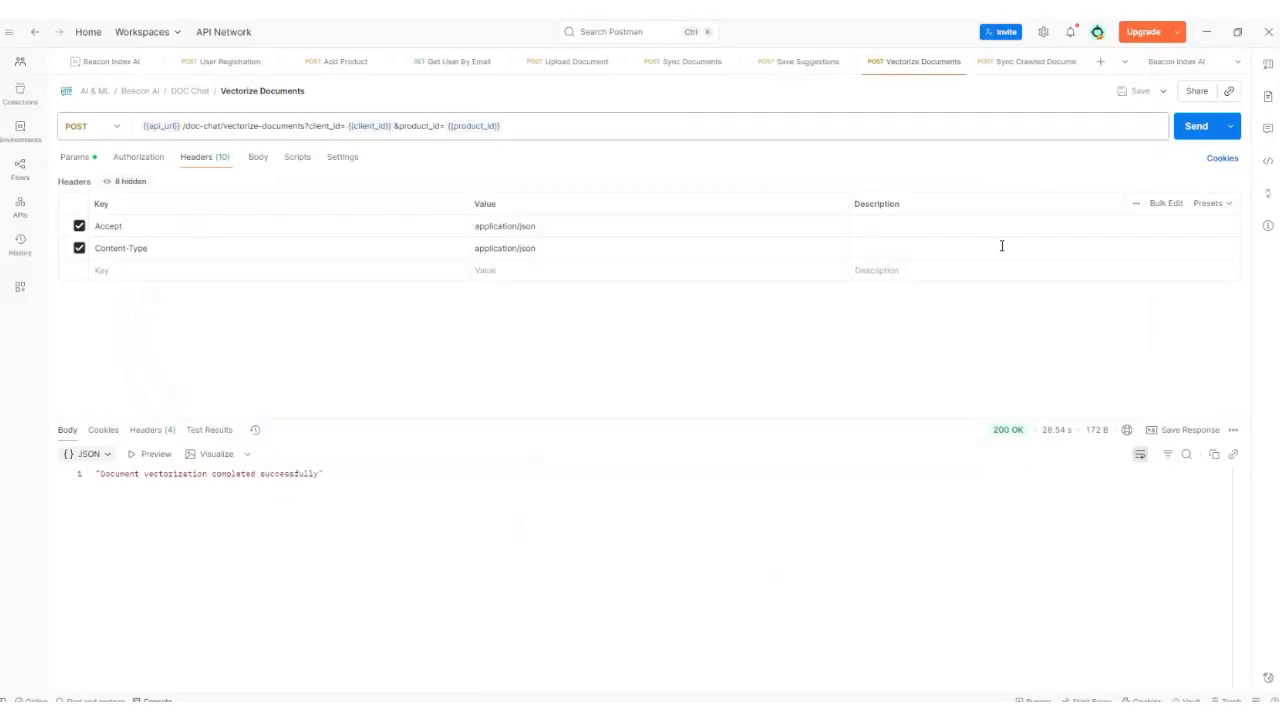
pyautogui.click(792, 66)
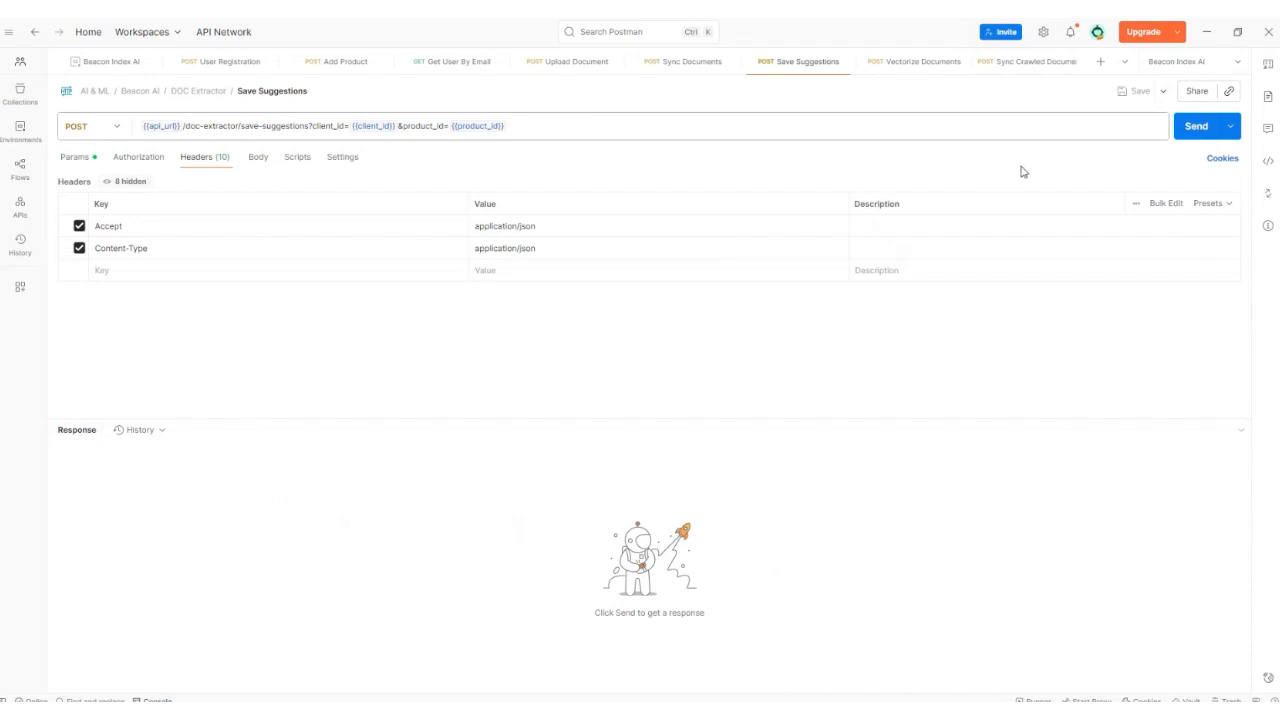
# Step: Send Save Suggestions until 200 OK, then refresh the chat page to load suggested questions
pyautogui.click(1200, 127)
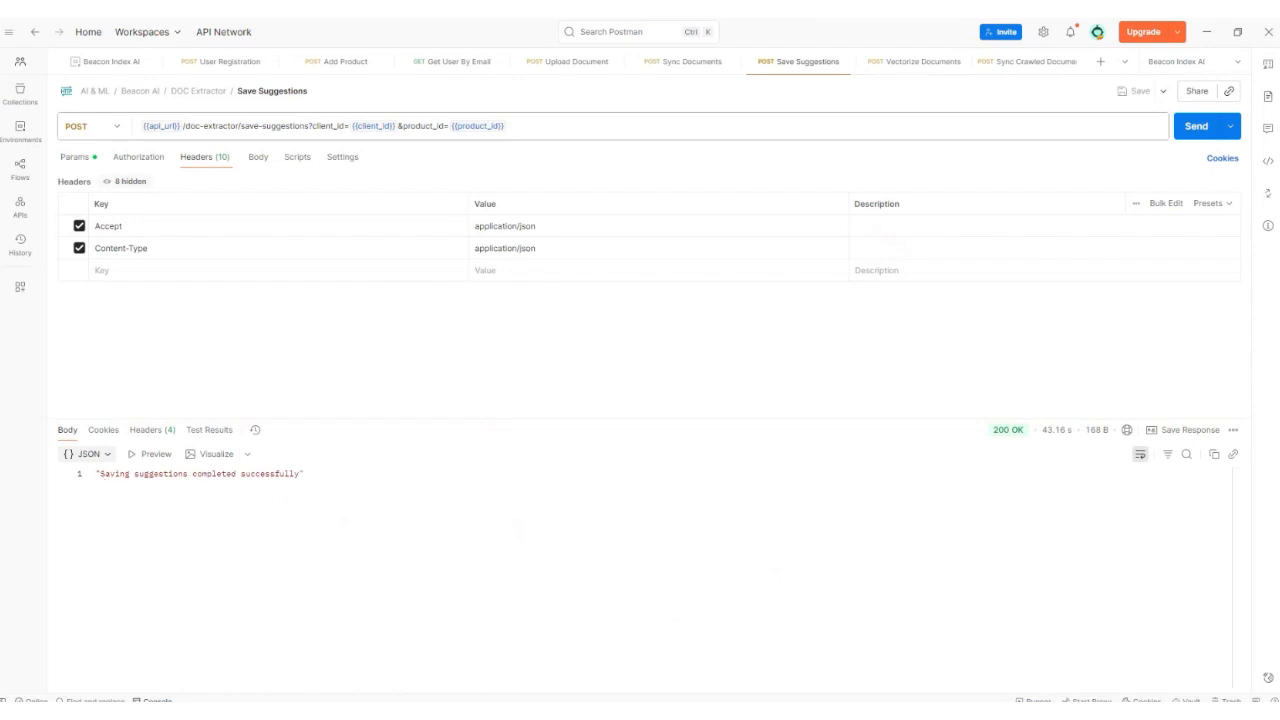
pyautogui.hotkey('alt', 'Tab')
pyautogui.click(58, 58)
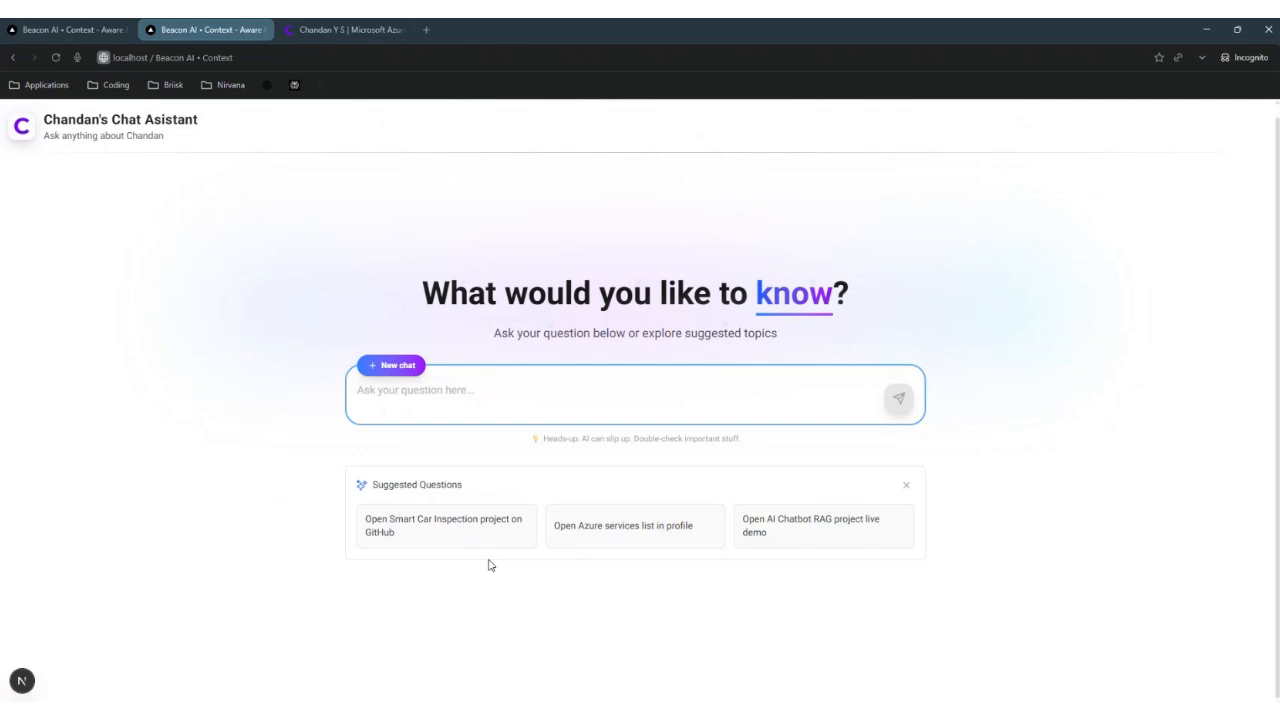
# Step: Ask the 'Open Azure services list in profile' suggestion and match its eleven services with the Cloud & AI card
pyautogui.click(582, 540)
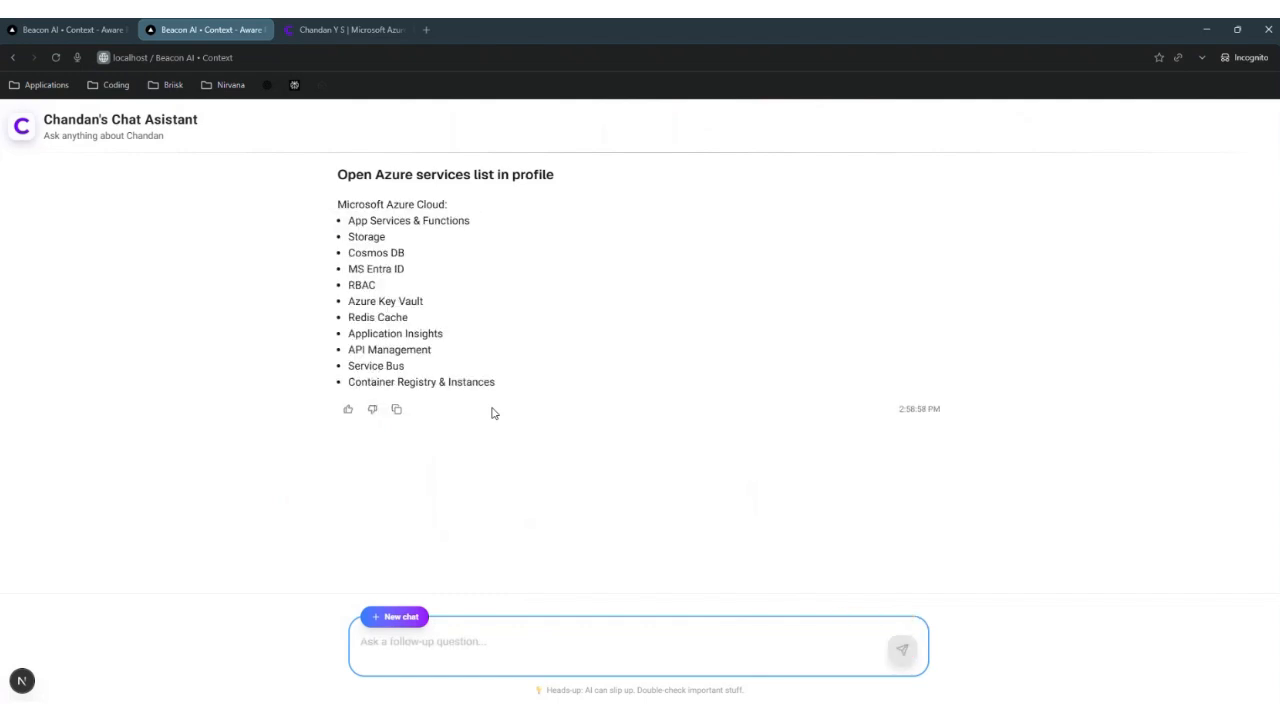
pyautogui.click(348, 30)
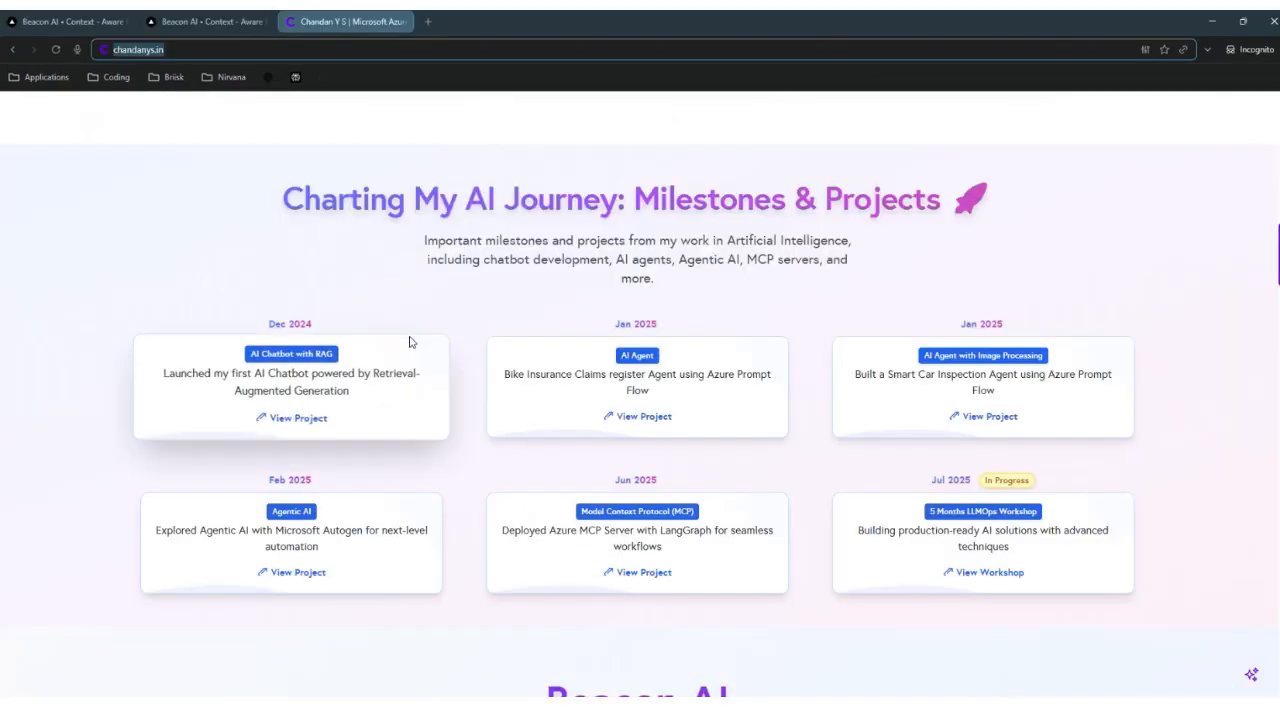
pyautogui.scroll(3, 409, 338)
pyautogui.scroll(2, 409, 338)
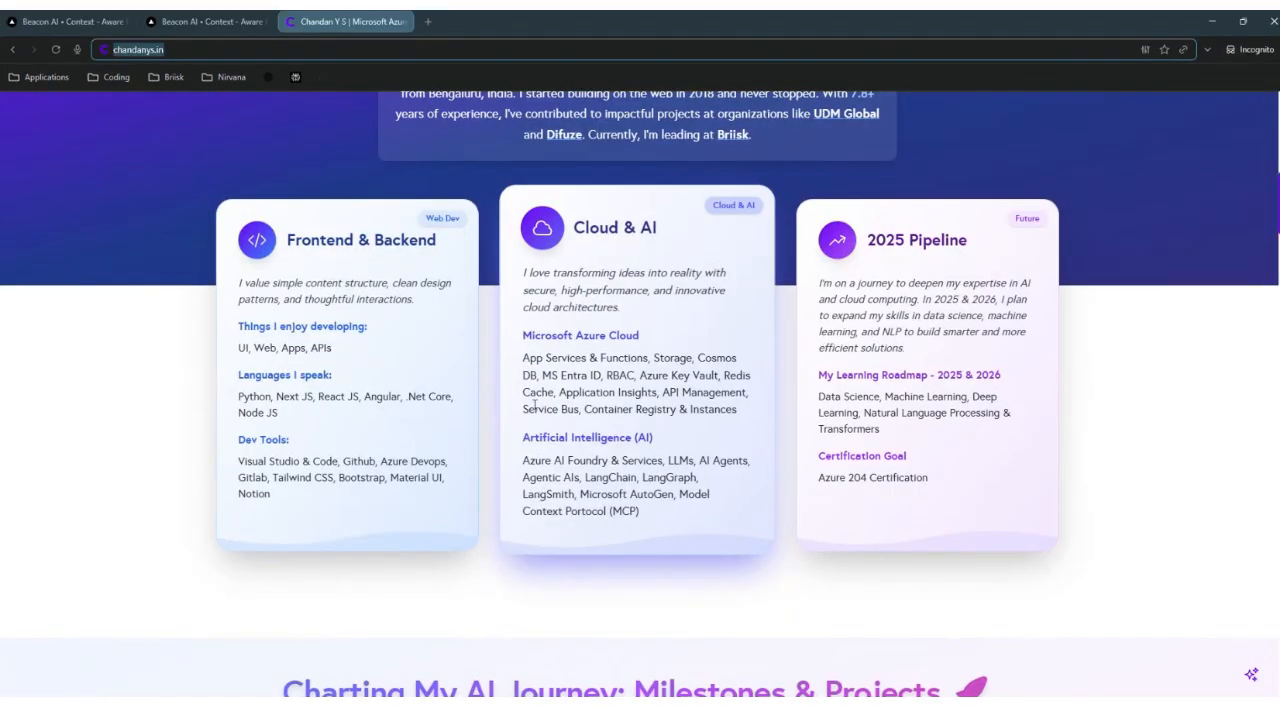
pyautogui.moveTo(524, 357); pyautogui.dragTo(655, 440)
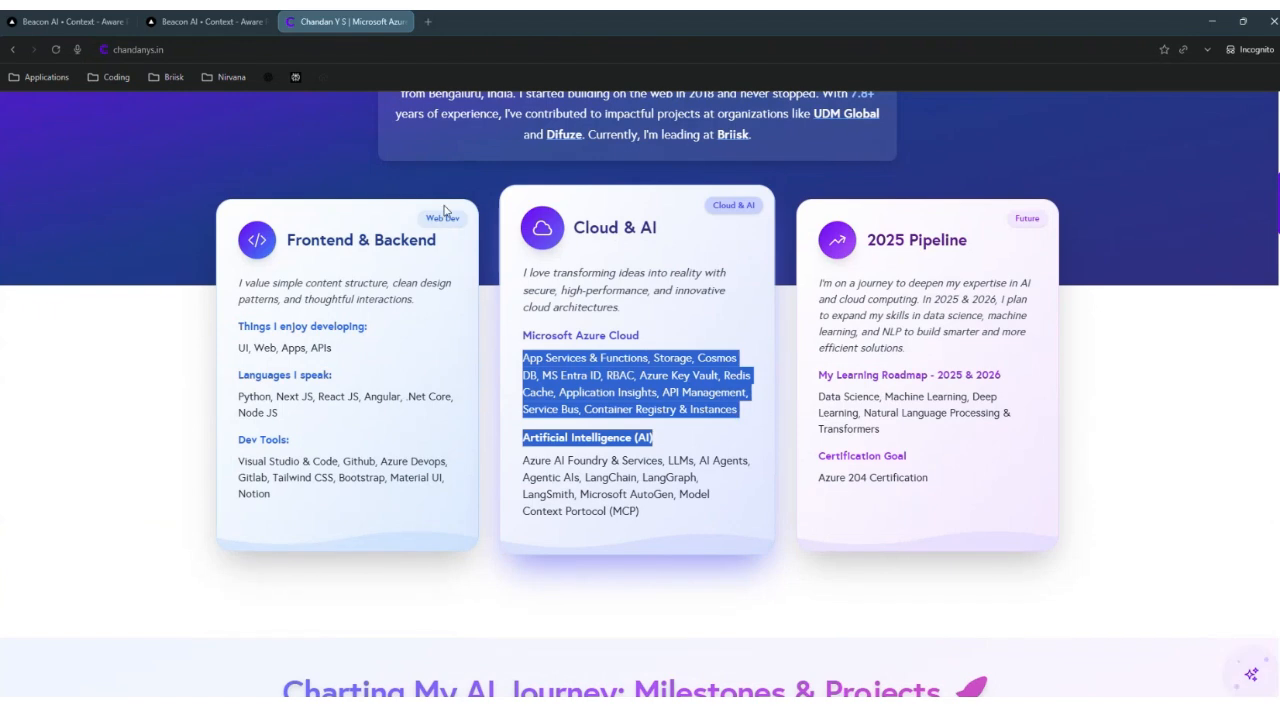
pyautogui.click(220, 14)
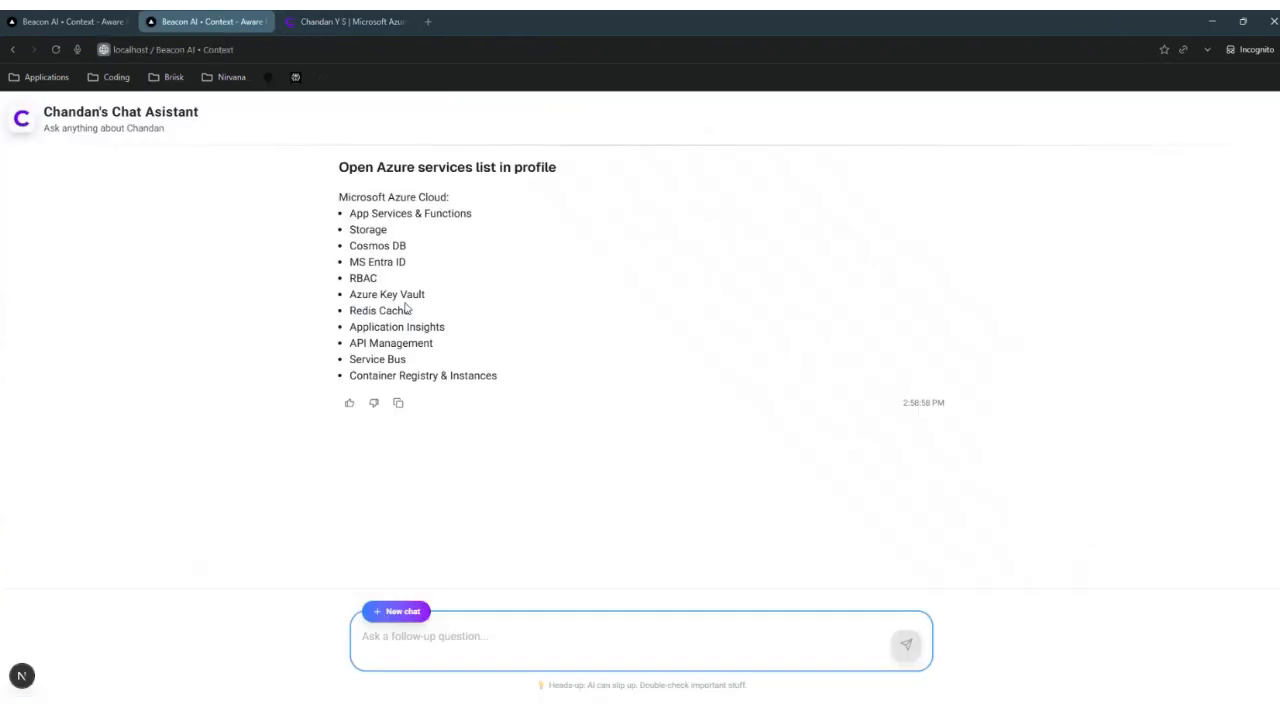
pyautogui.click(77, 21)
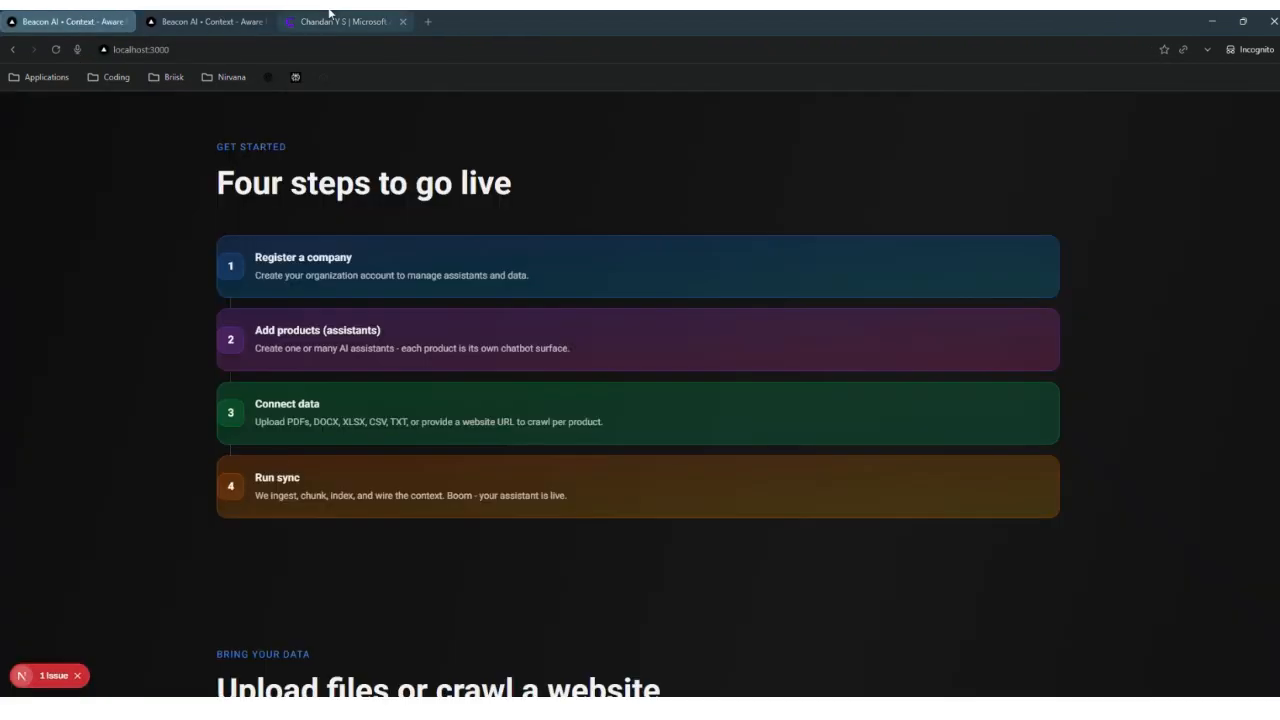
pyautogui.click(305, 14)
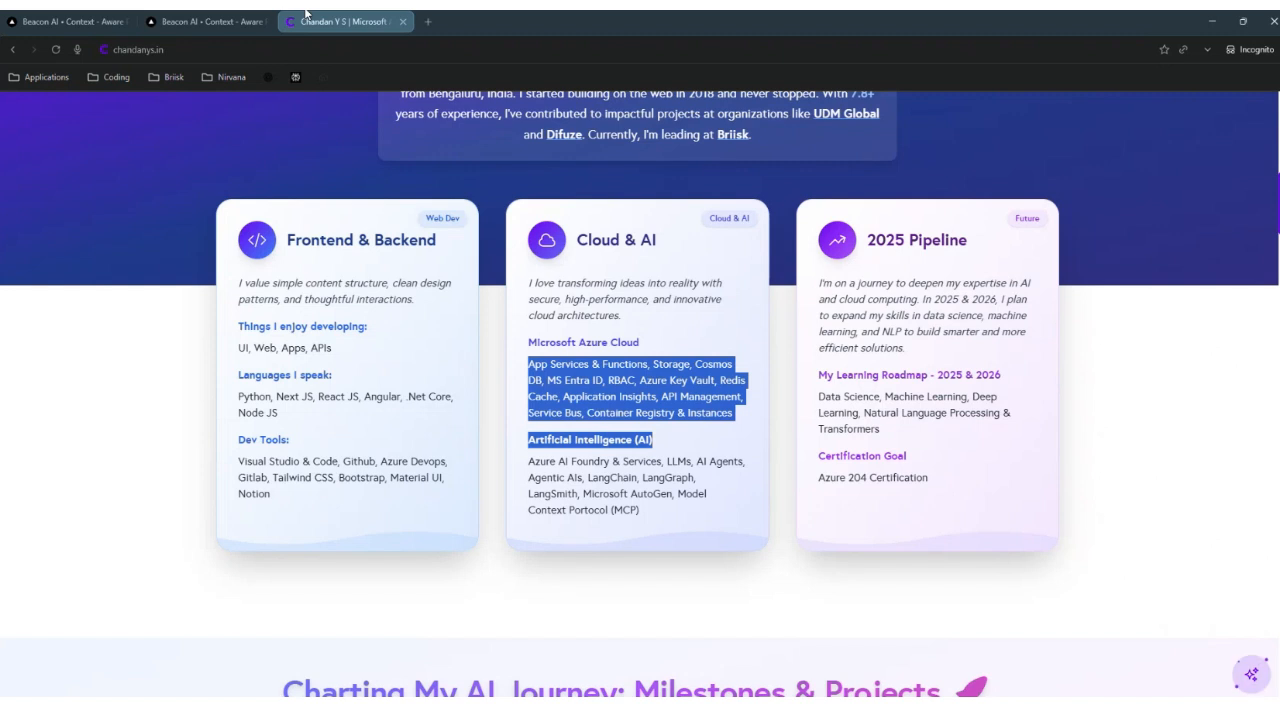
pyautogui.click(207, 21)
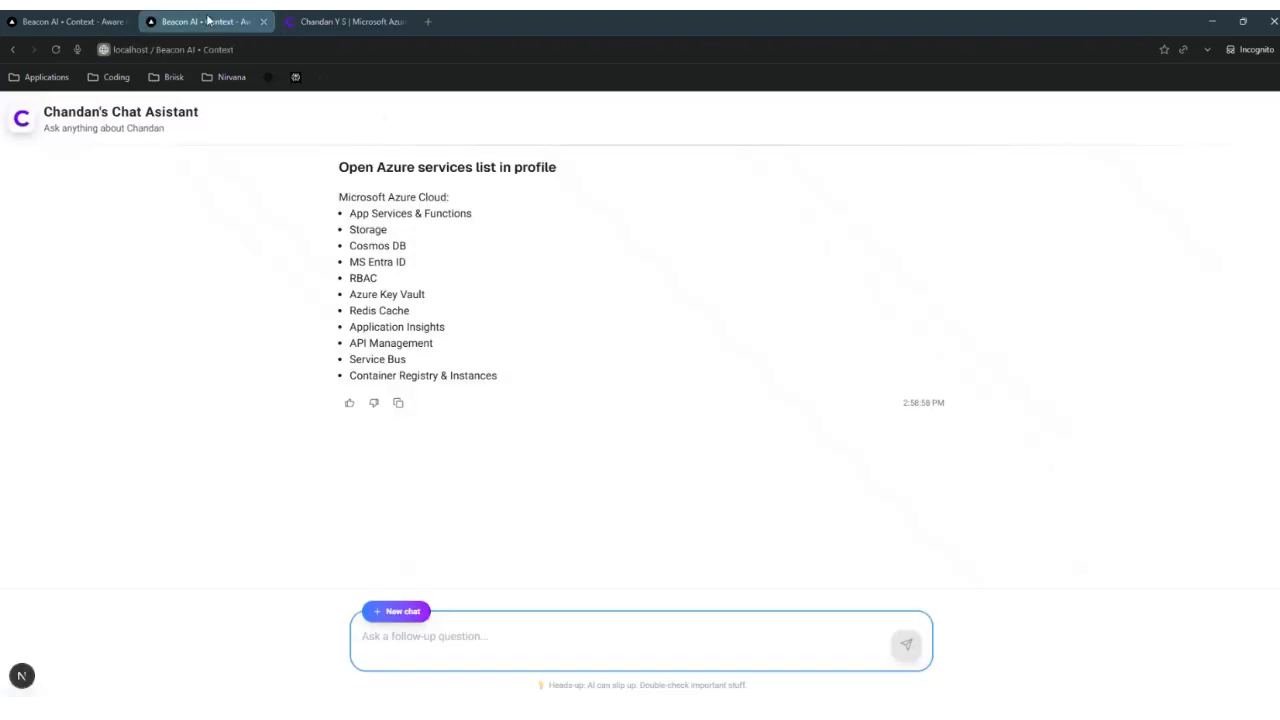
# Step: Browse the landing page's upload and How it works sections, then reveal the chat page's full URL with ids
pyautogui.click(77, 21)
pyautogui.scroll(-3, 159, 327)
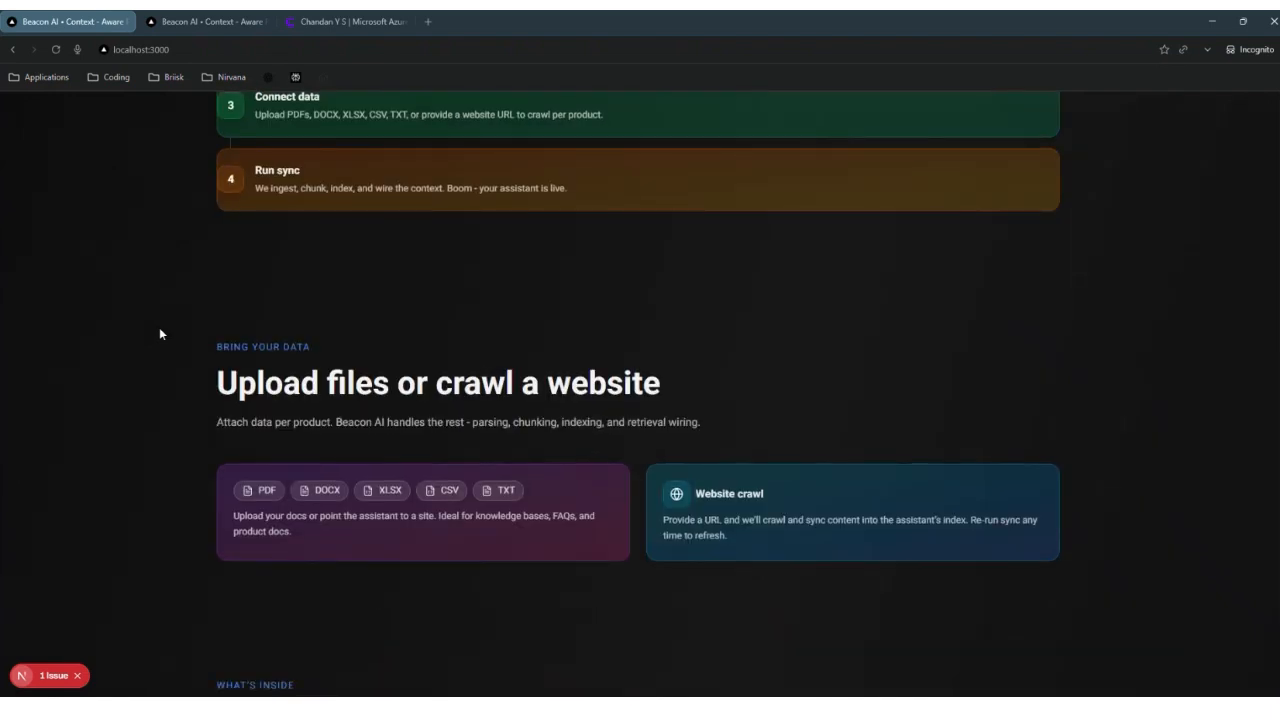
pyautogui.scroll(-1, 159, 328)
pyautogui.moveTo(216, 309); pyautogui.dragTo(660, 308)
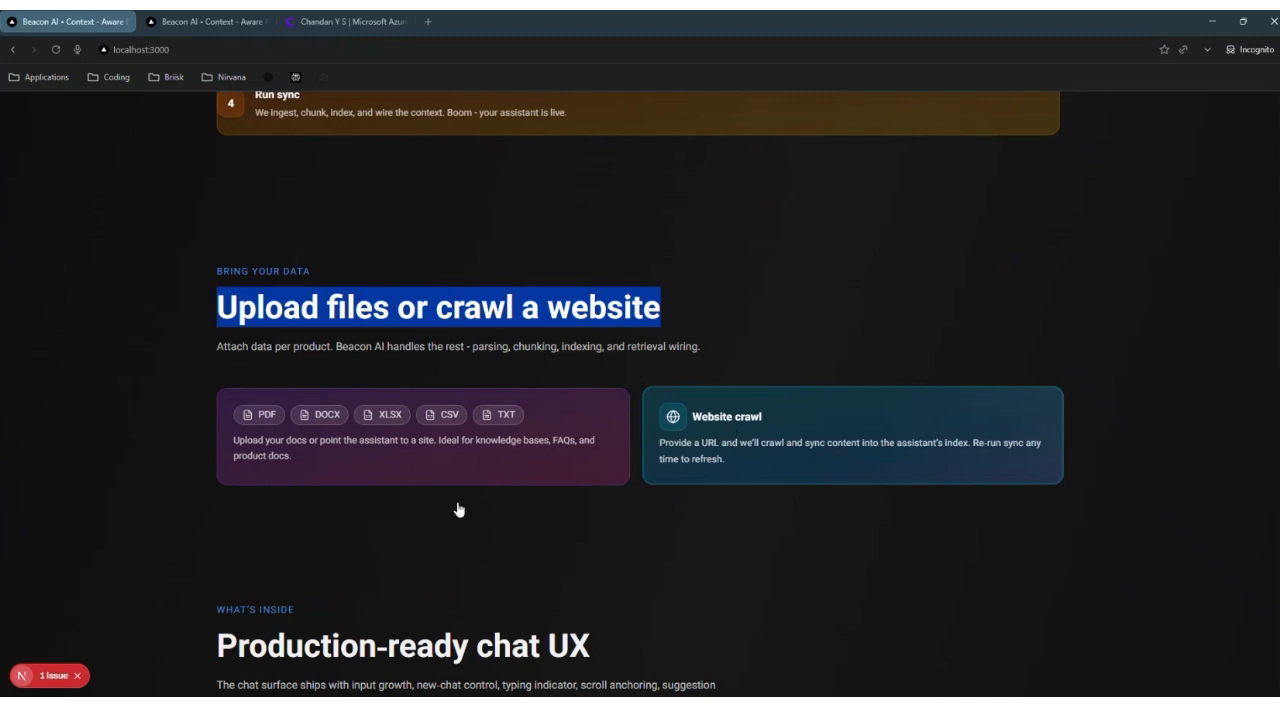
pyautogui.click(424, 514)
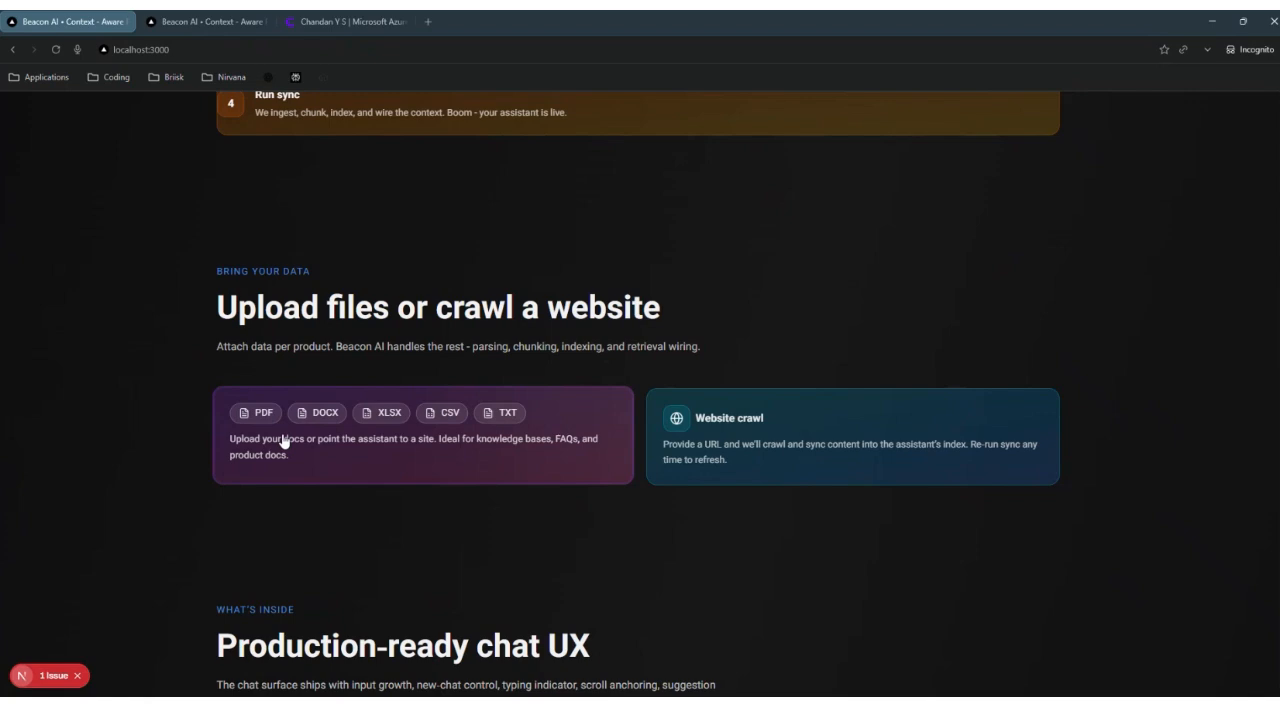
pyautogui.scroll(-7, 283, 441)
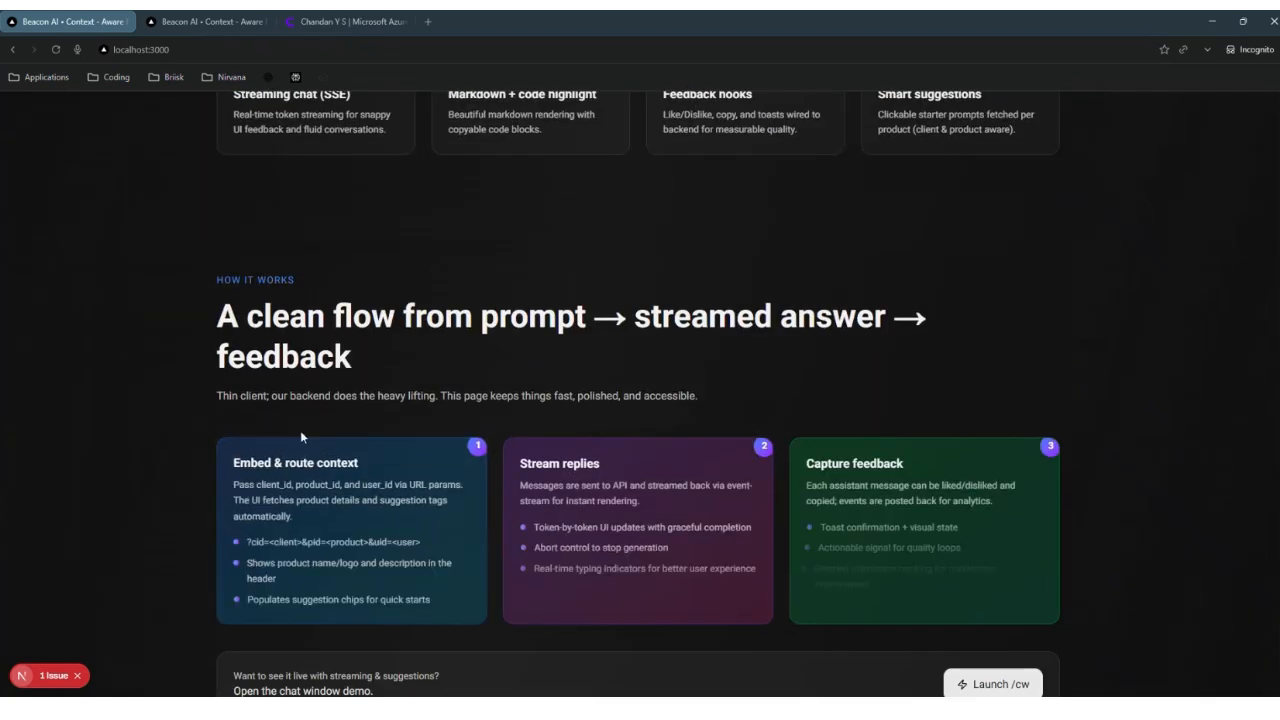
pyautogui.scroll(-1, 301, 437)
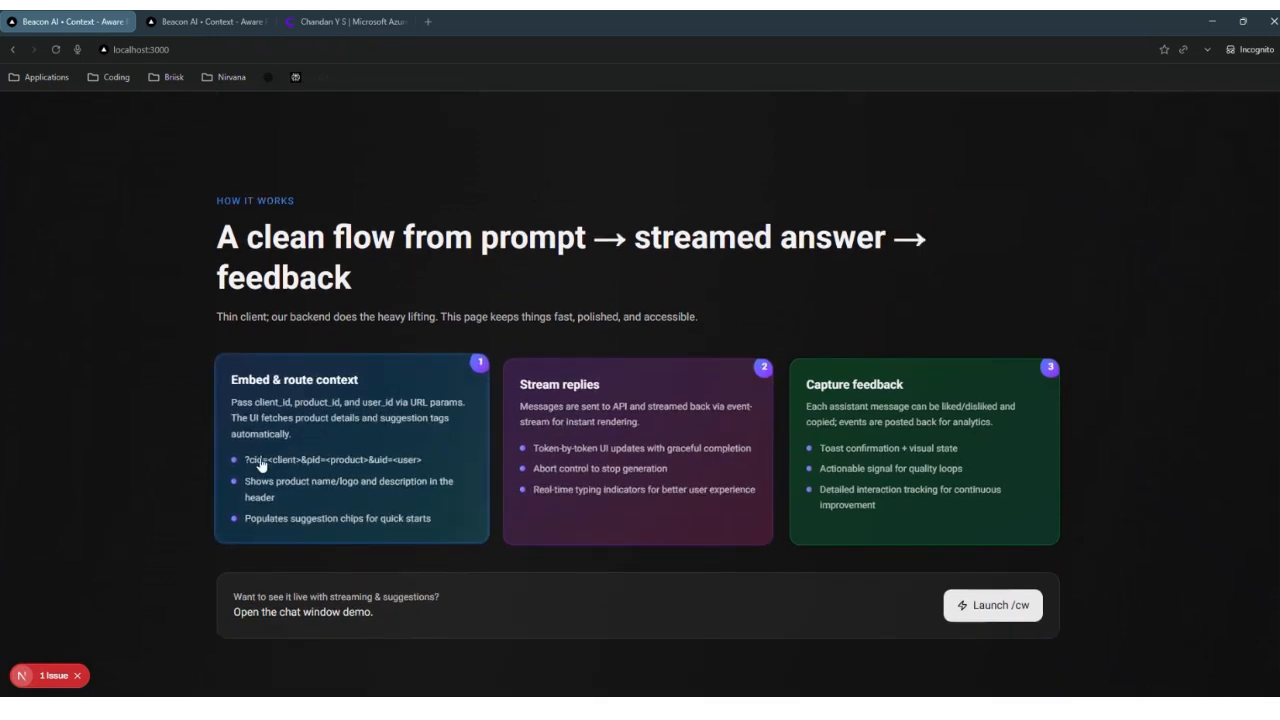
pyautogui.hotkey('ctrl', 'Tab')
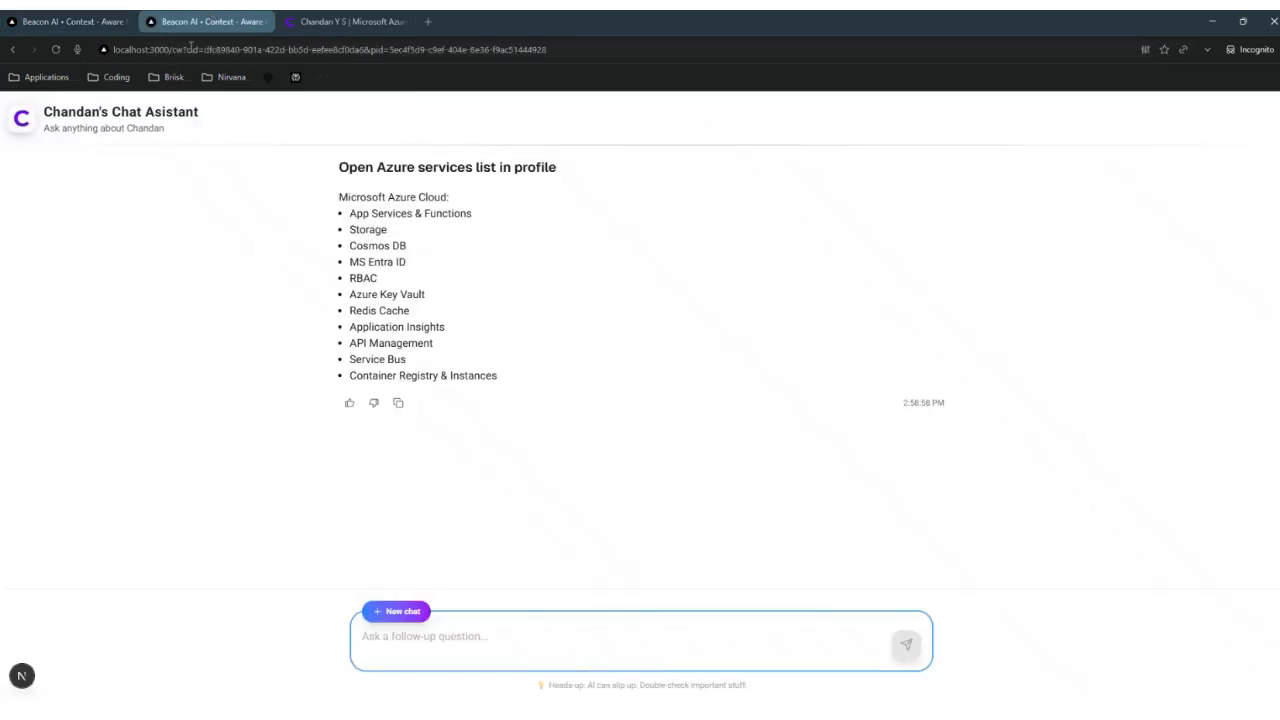
pyautogui.click(190, 46)
# Step: Scroll the landing page's What's Next in Our Pipeline roadmap from Version 1 to Version 4 and back
pyautogui.click(20, 30)
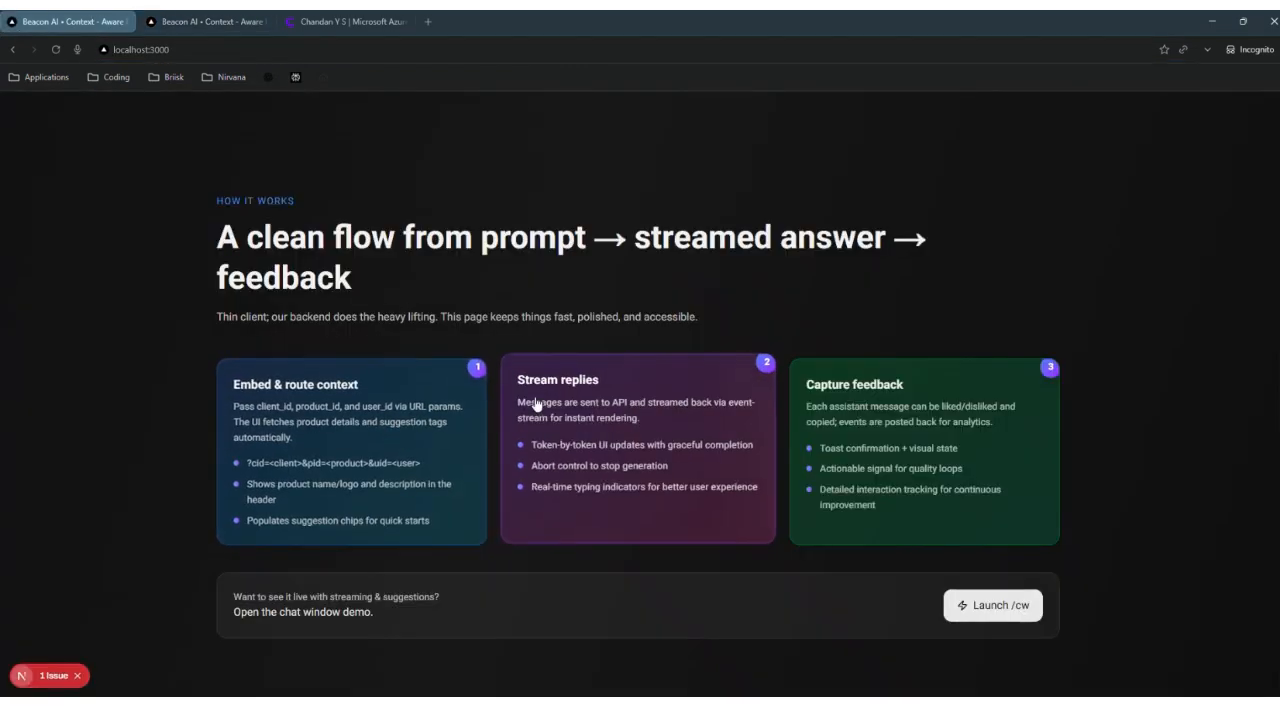
pyautogui.scroll(-6, 791, 429)
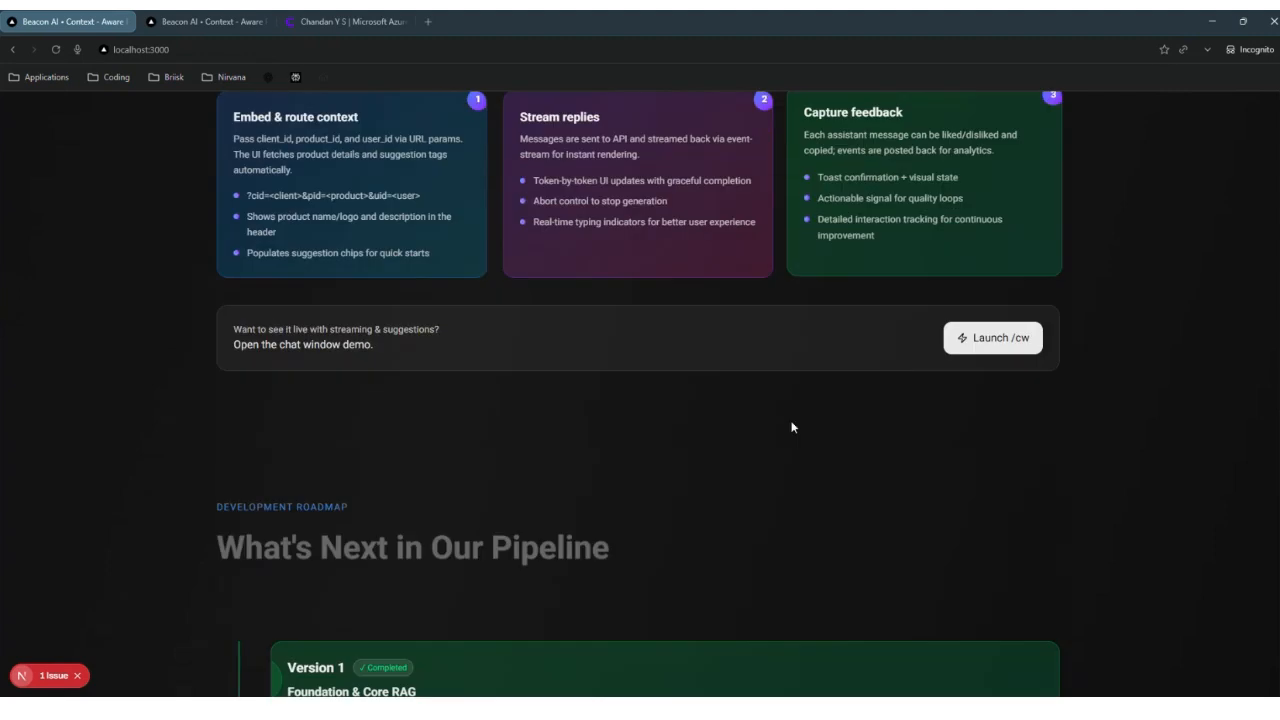
pyautogui.scroll(-2, 596, 399)
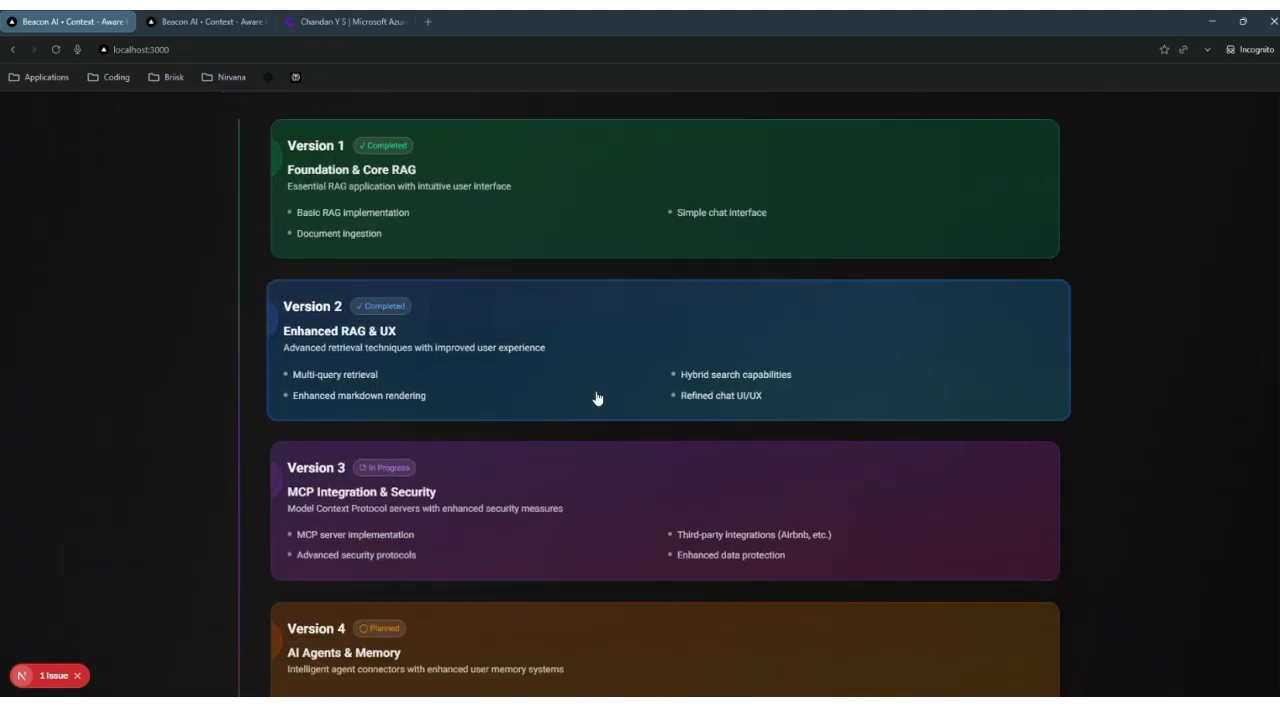
pyautogui.scroll(-1, 596, 399)
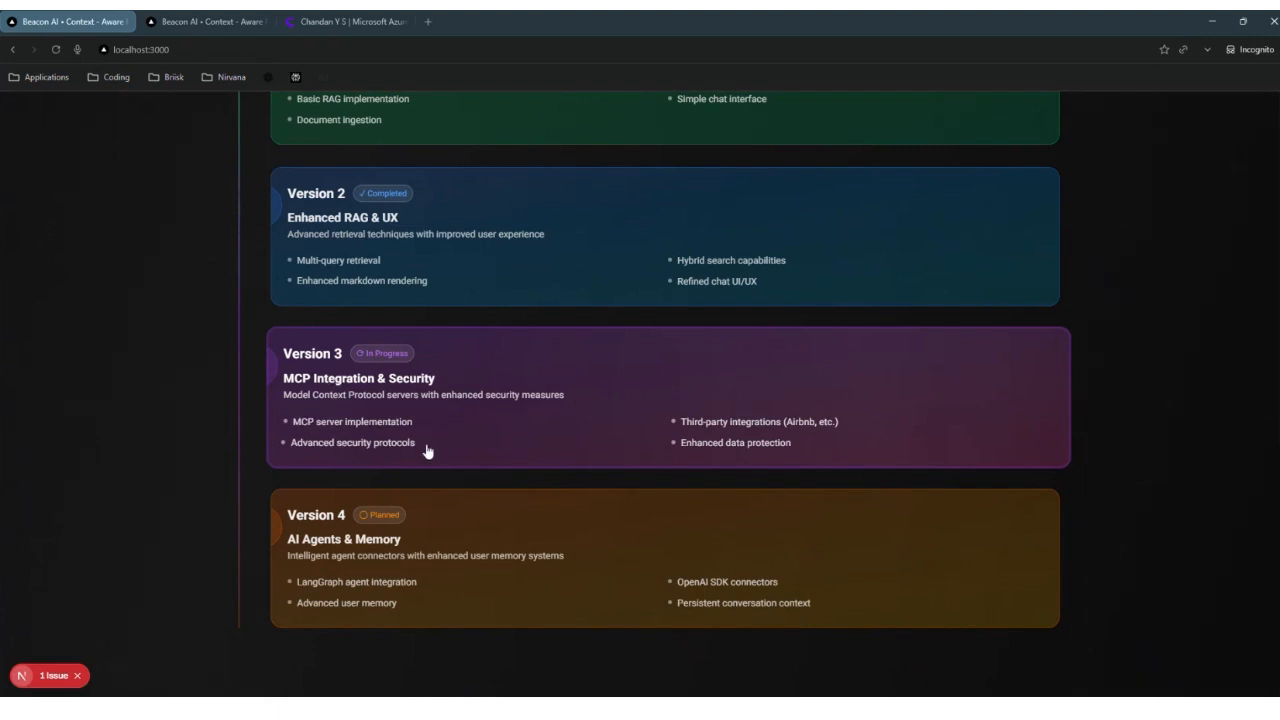
pyautogui.scroll(-1, 426, 452)
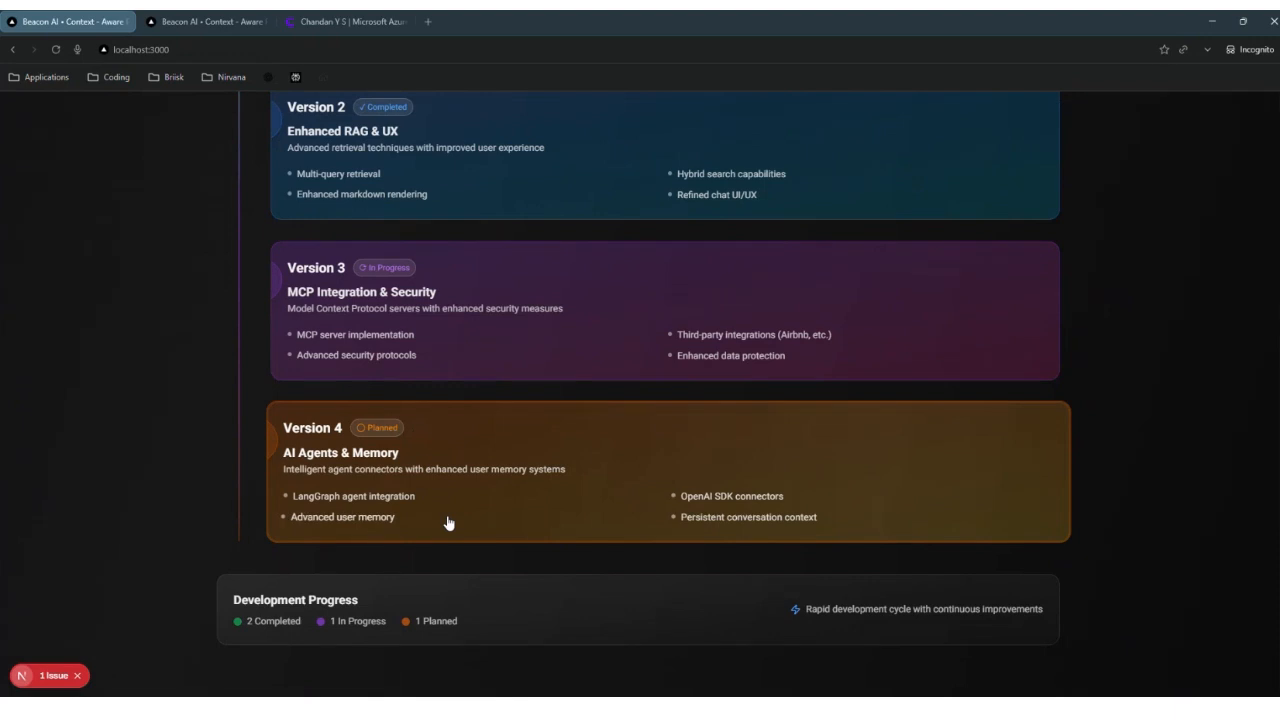
pyautogui.click(205, 21)
pyautogui.click(82, 24)
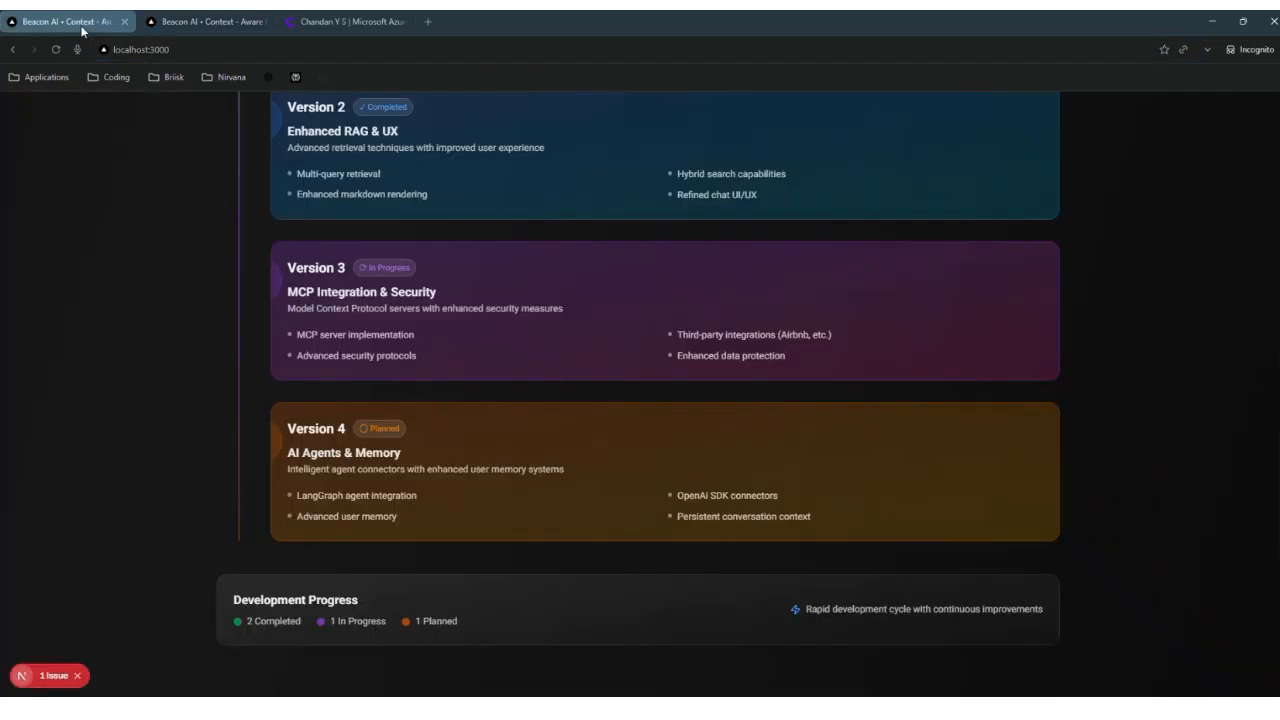
pyautogui.scroll(-4, 166, 420)
pyautogui.scroll(-1, 166, 420)
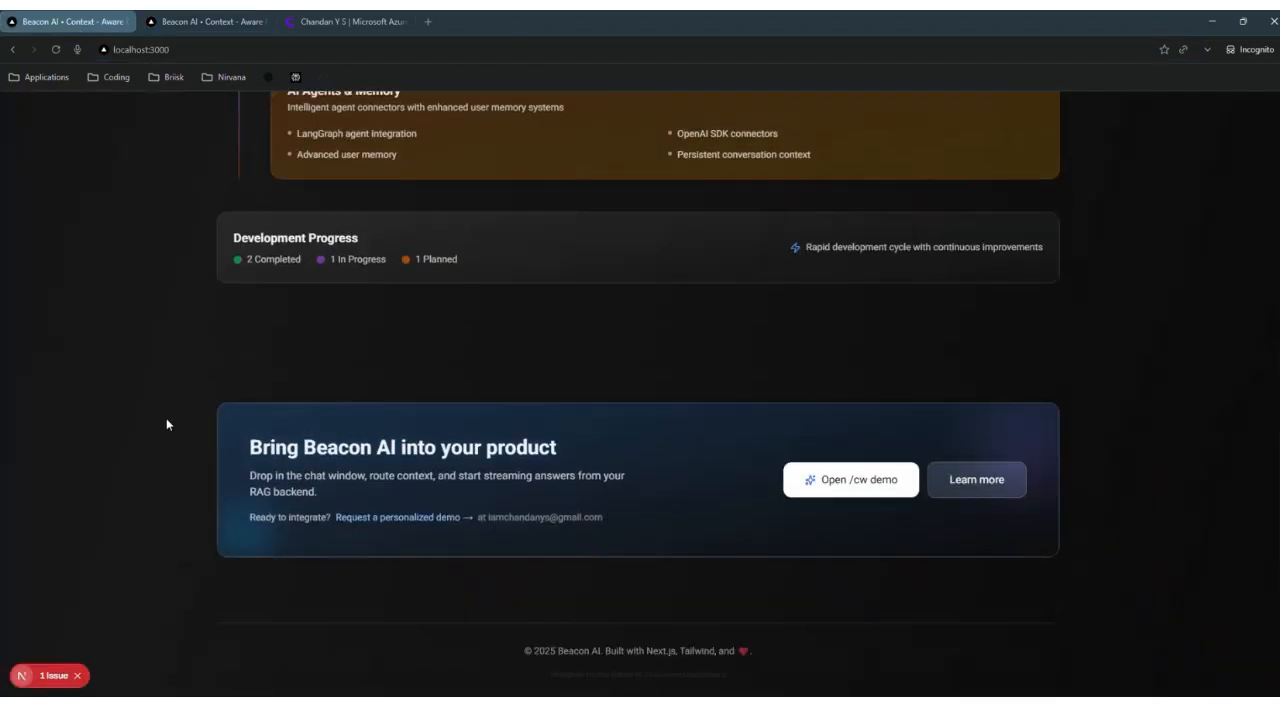
pyautogui.scroll(10, 166, 418)
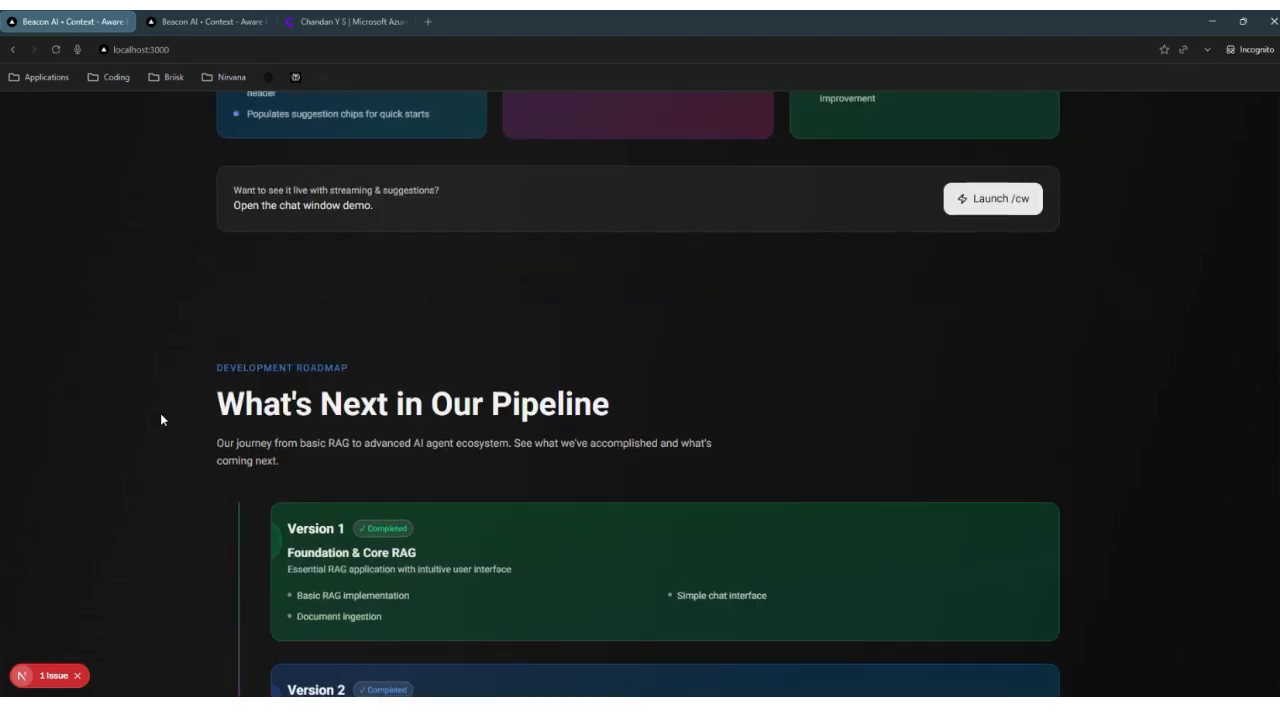
pyautogui.scroll(10, 161, 419)
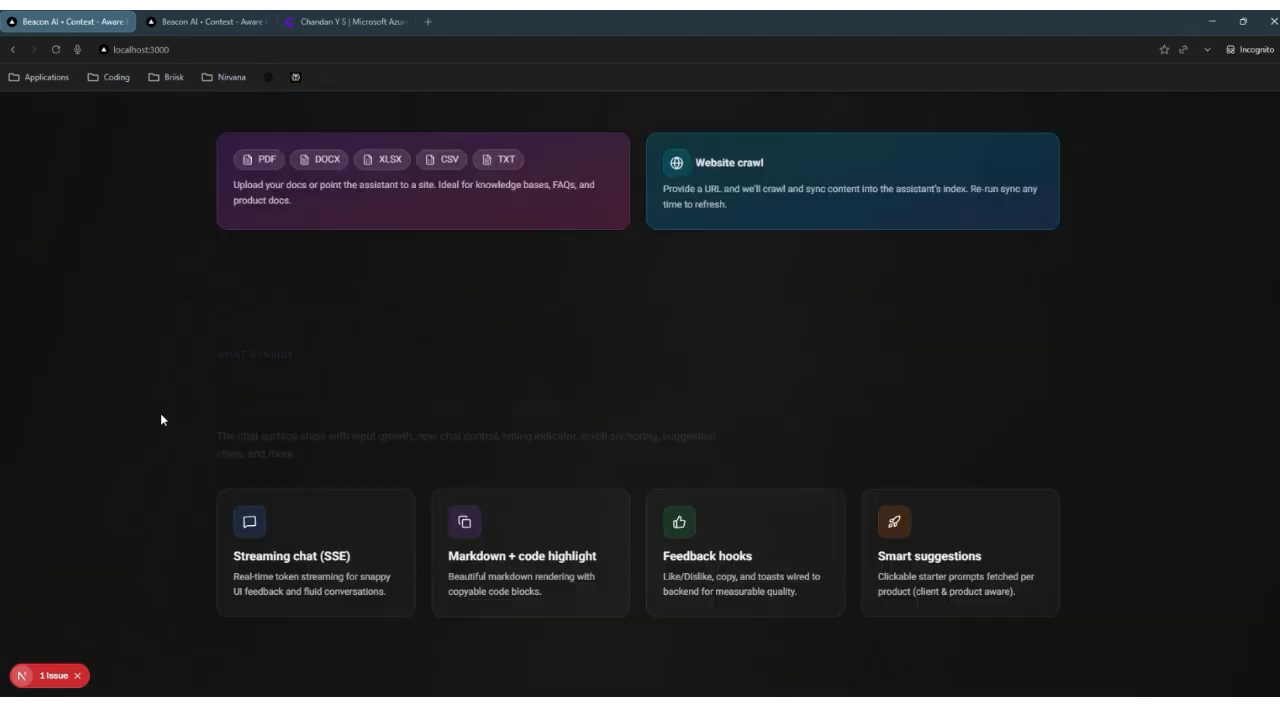